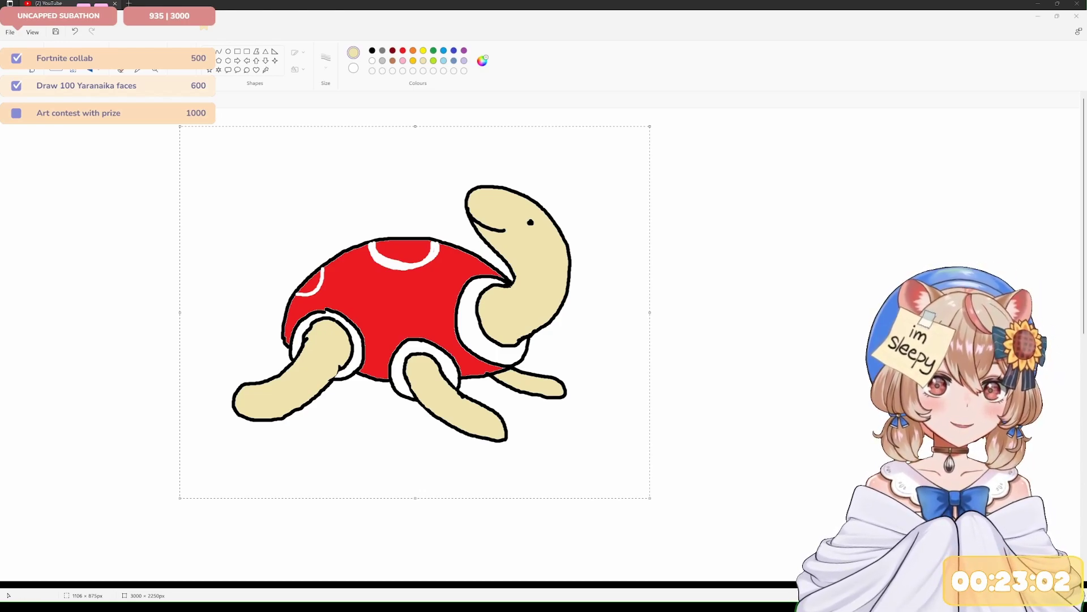
- Nudge the selected turtle drawing slightly to the right
left_click_drag(398, 242, 422, 245)
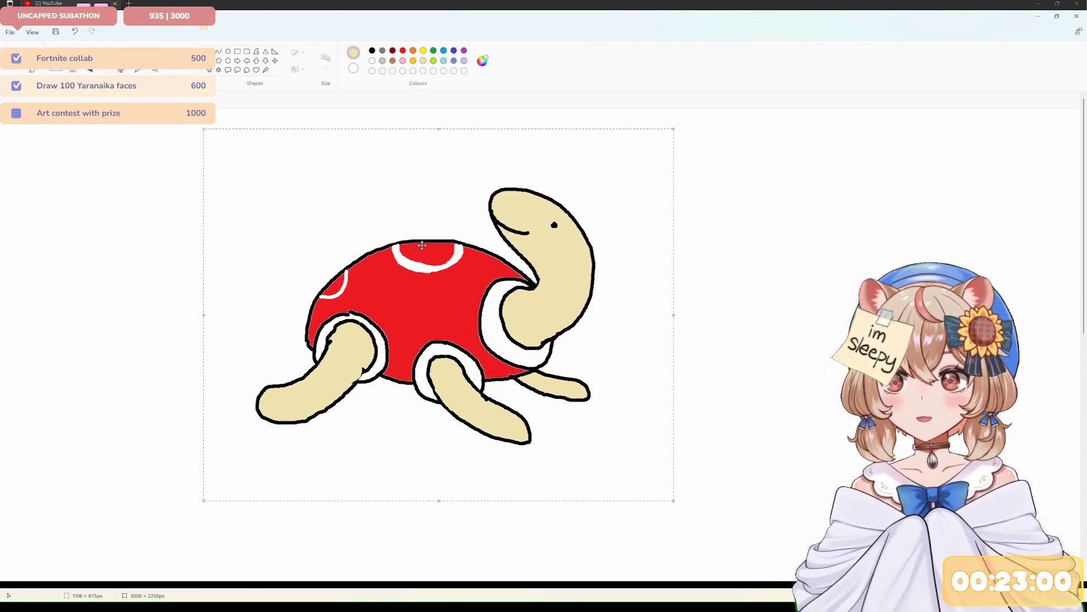
- Delete the old turtle drawing and switch to the Brush with black colour
key("Delete")
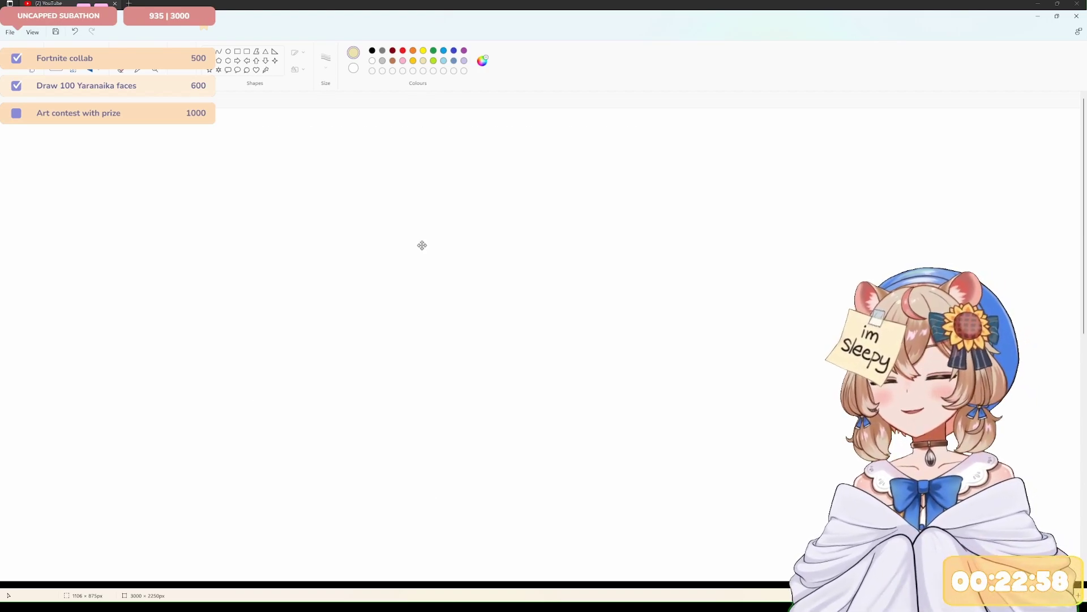
left_click(372, 51)
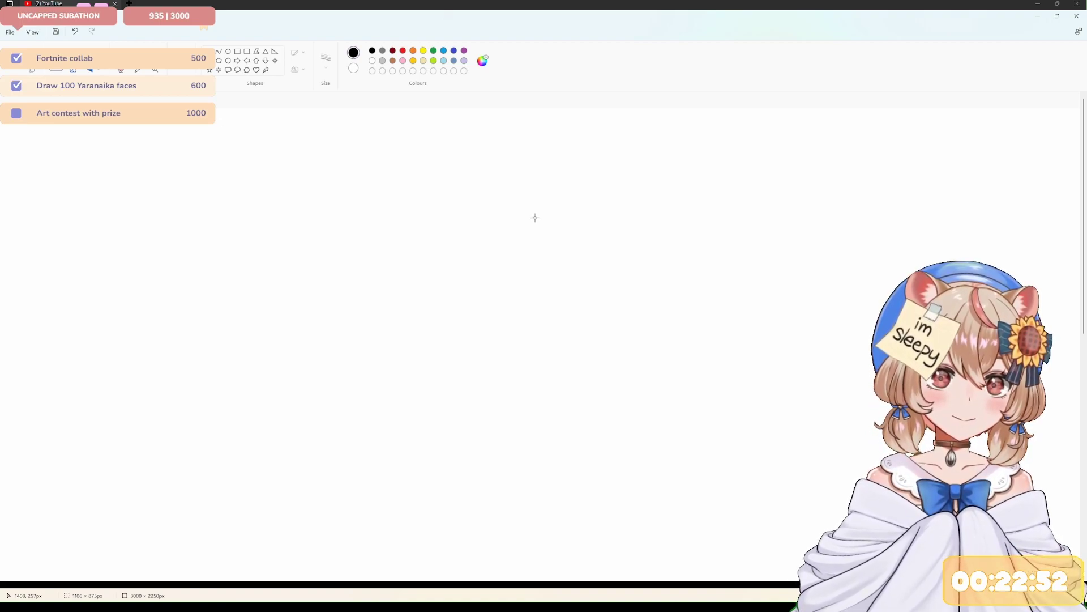
left_click_drag(487, 208, 476, 220)
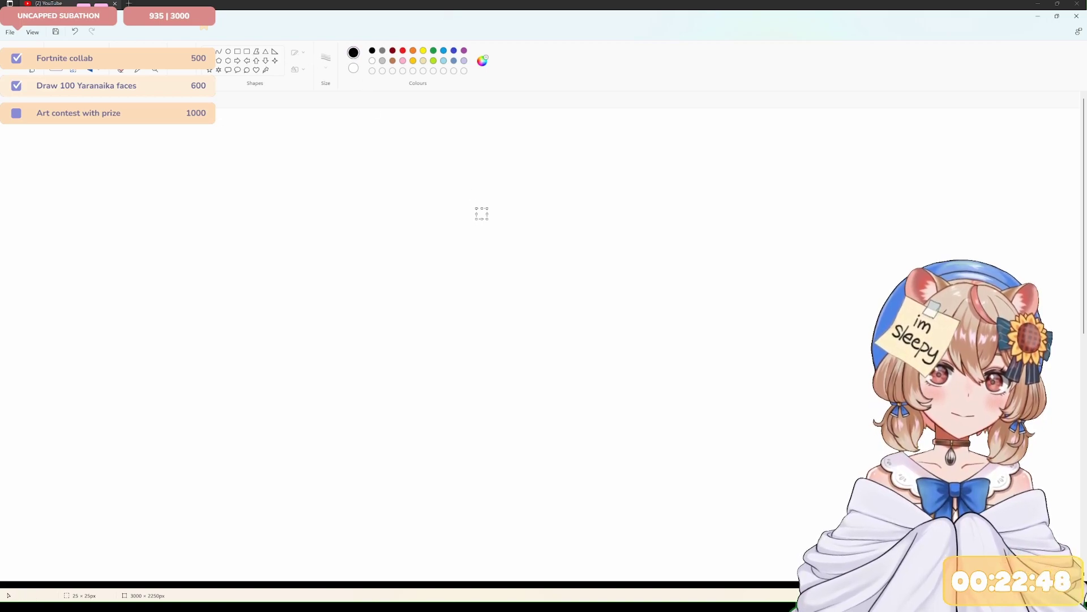
left_click(138, 69)
- Freehand the round head outline in black, undoing misplaced strokes
mouse_move(491, 205)
left_mouse_down()
mouse_move(460, 264)
mouse_move(479, 283)
mouse_move(506, 284)
left_mouse_up()
mouse_move(497, 206)
left_mouse_down()
mouse_move(544, 212)
mouse_move(601, 276)
mouse_move(564, 258)
mouse_move(554, 221)
mouse_move(570, 206)
mouse_move(596, 207)
mouse_move(561, 233)
left_mouse_up()
key("ctrl+z")
key("ctrl+z")
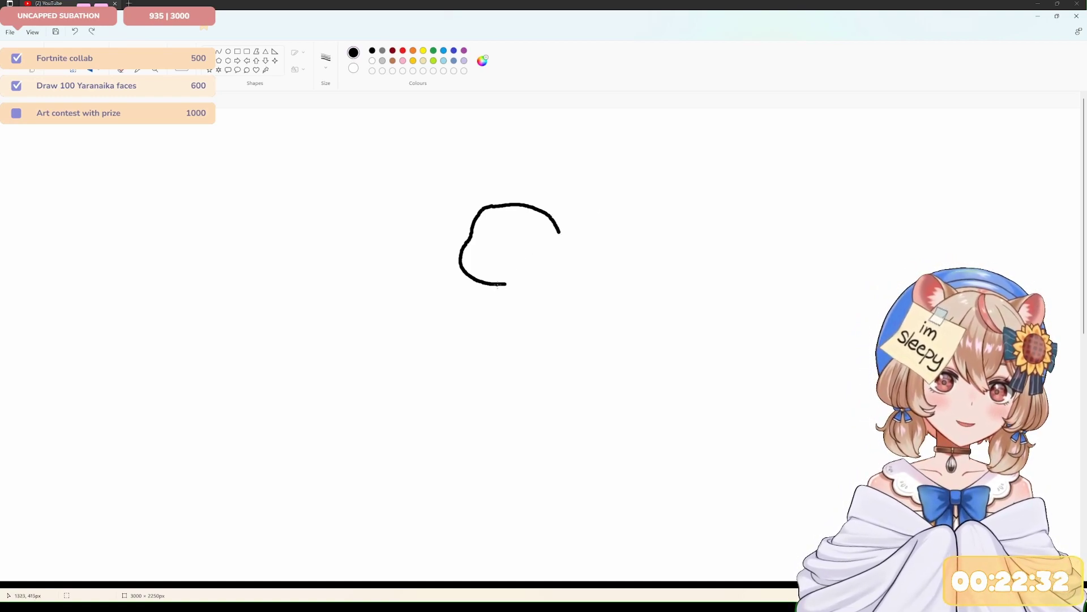
mouse_move(492, 286)
left_mouse_down()
mouse_move(545, 281)
mouse_move(517, 288)
mouse_move(554, 273)
mouse_move(559, 232)
left_mouse_up()
key("ctrl+z")
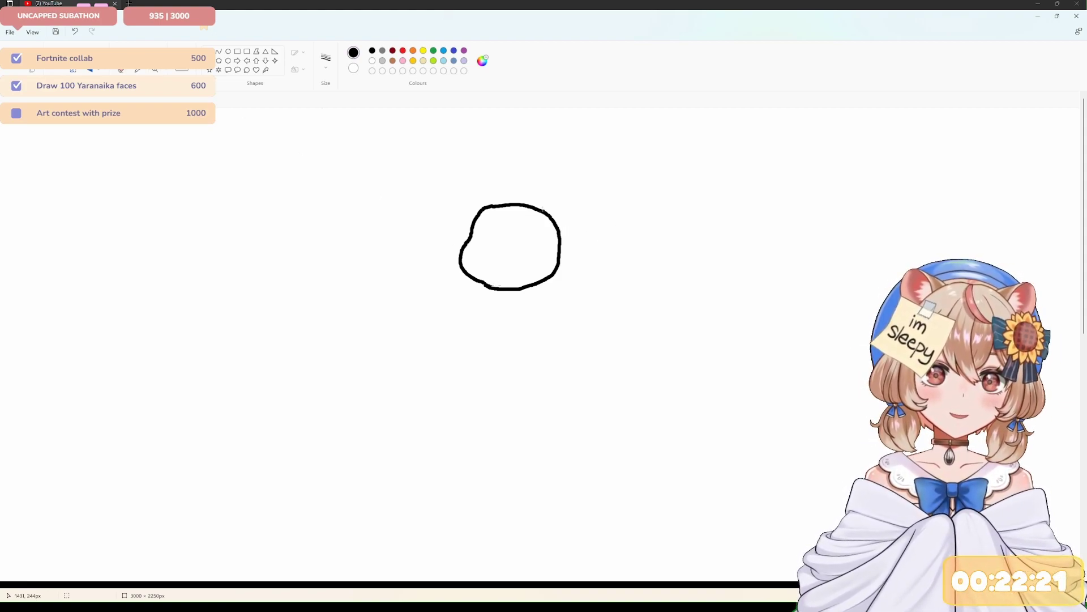
mouse_move(497, 201)
left_mouse_down()
mouse_move(554, 211)
mouse_move(544, 209)
mouse_move(565, 225)
mouse_move(572, 269)
mouse_move(549, 291)
mouse_move(492, 290)
left_mouse_up()
key("ctrl+z")
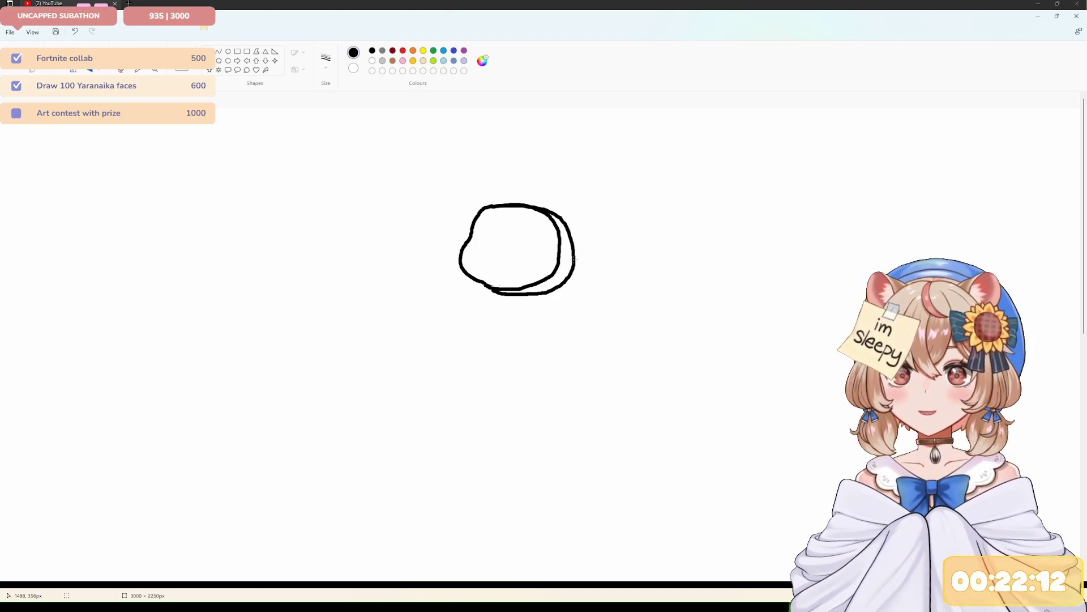
- Add pointed ears on both sides of the head, a wavy smiling mouth and a dot eye
left_click_drag(577, 260, 607, 304)
key("ctrl+z")
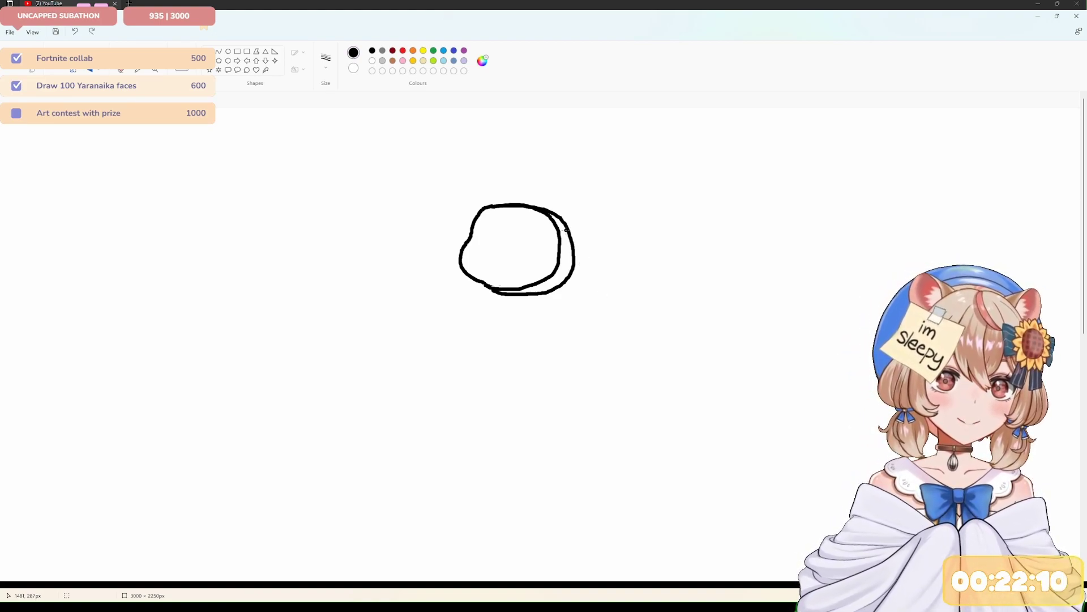
mouse_move(566, 229)
left_mouse_down()
mouse_move(619, 270)
mouse_move(575, 257)
mouse_move(578, 229)
mouse_move(635, 249)
mouse_move(591, 258)
mouse_move(599, 209)
mouse_move(607, 215)
mouse_move(572, 244)
mouse_move(635, 279)
left_mouse_up()
key("ctrl+z")
key("ctrl+z")
key("ctrl+z")
key("ctrl+z")
mouse_move(565, 227)
left_mouse_down()
mouse_move(623, 256)
mouse_move(584, 249)
mouse_move(573, 232)
mouse_move(633, 272)
mouse_move(572, 266)
left_mouse_up()
key("ctrl+z")
mouse_move(470, 230)
left_mouse_down()
mouse_move(434, 245)
mouse_move(429, 255)
mouse_move(459, 253)
left_mouse_up()
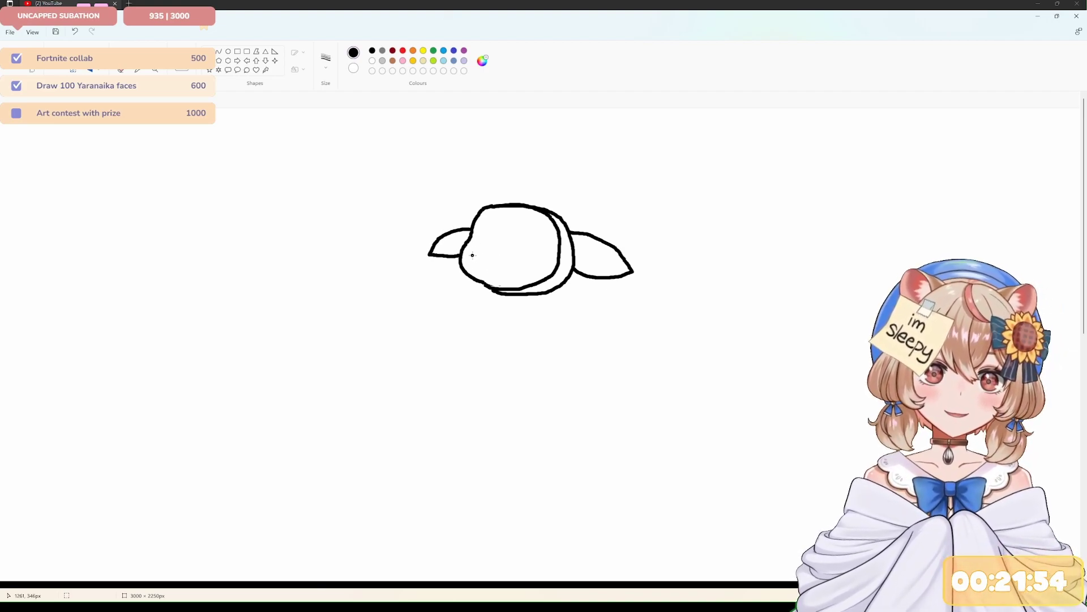
left_click_drag(472, 255, 524, 263)
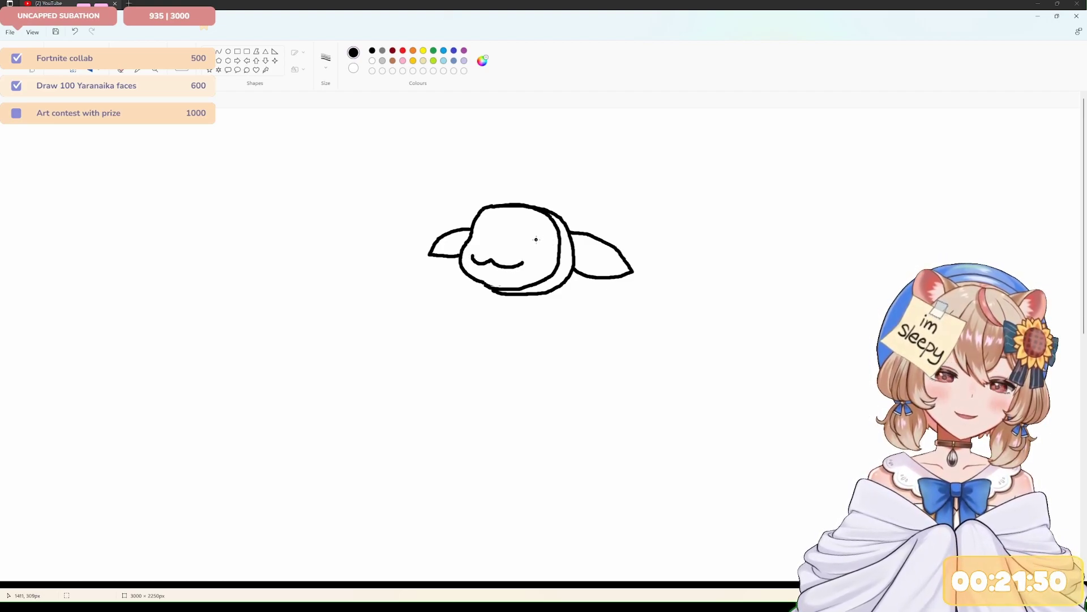
left_click_drag(537, 235, 483, 233)
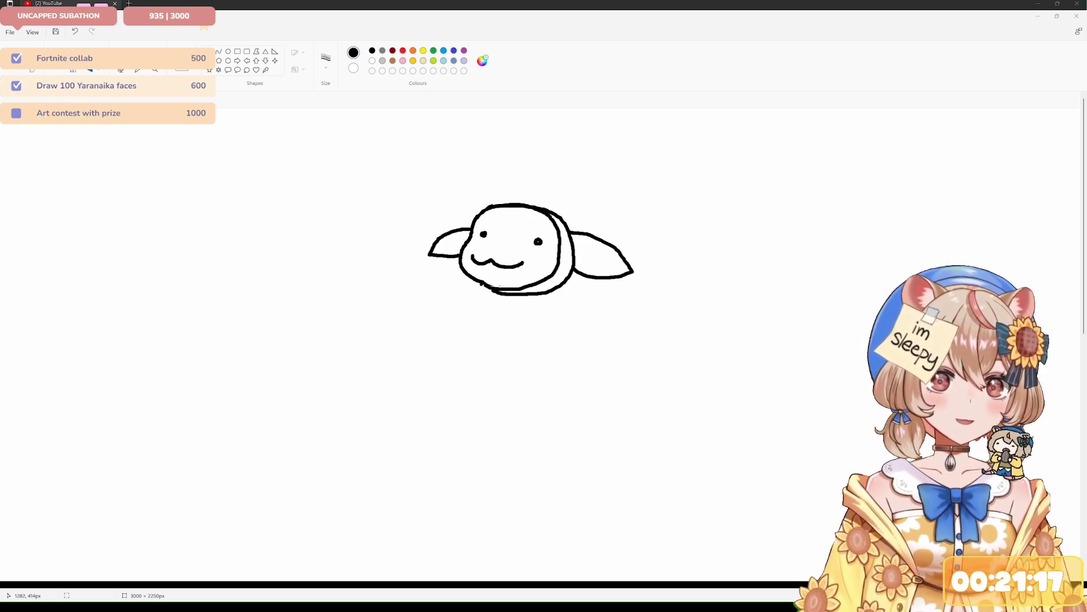
- Draw the rounded body outline below the head, redoing failed attempts with undo
mouse_move(481, 283)
left_mouse_down()
mouse_move(449, 343)
mouse_move(449, 398)
left_mouse_up()
key("ctrl+z")
left_click_drag(485, 286, 459, 403)
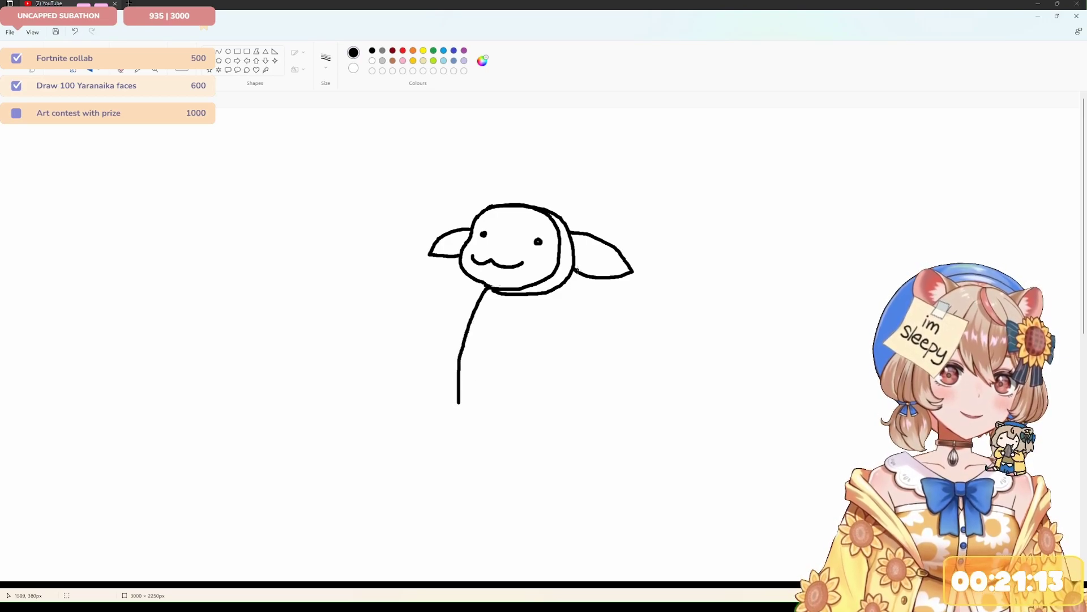
mouse_move(572, 271)
left_mouse_down()
mouse_move(599, 351)
mouse_move(590, 418)
left_mouse_up()
key("ctrl+z")
key("ctrl+z")
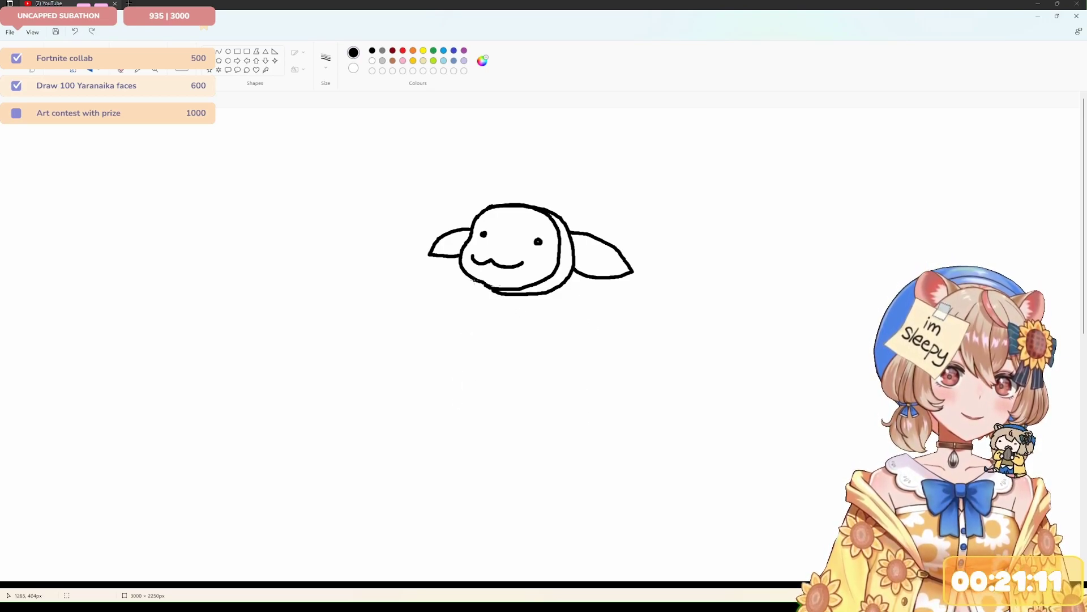
mouse_move(476, 279)
left_mouse_down()
mouse_move(446, 401)
mouse_move(578, 415)
mouse_move(595, 326)
mouse_move(575, 271)
left_mouse_up()
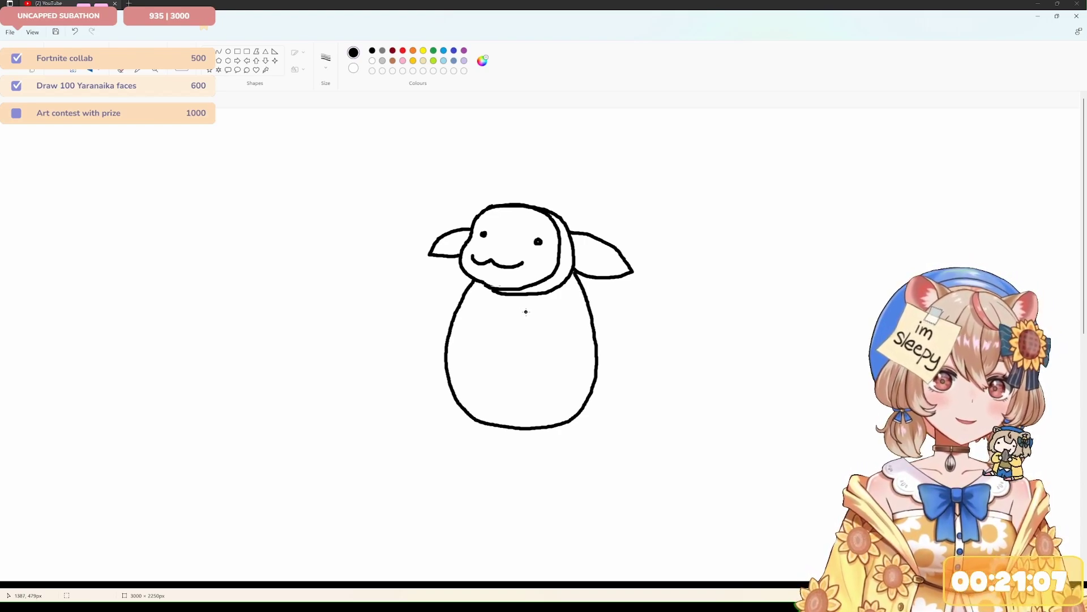
key("ctrl+z")
mouse_move(486, 285)
left_mouse_down()
mouse_move(466, 301)
mouse_move(445, 364)
mouse_move(446, 411)
left_mouse_up()
key("ctrl+z")
mouse_move(486, 284)
left_mouse_down()
mouse_move(452, 371)
mouse_move(466, 438)
mouse_move(555, 449)
mouse_move(608, 385)
mouse_move(568, 275)
left_mouse_up()
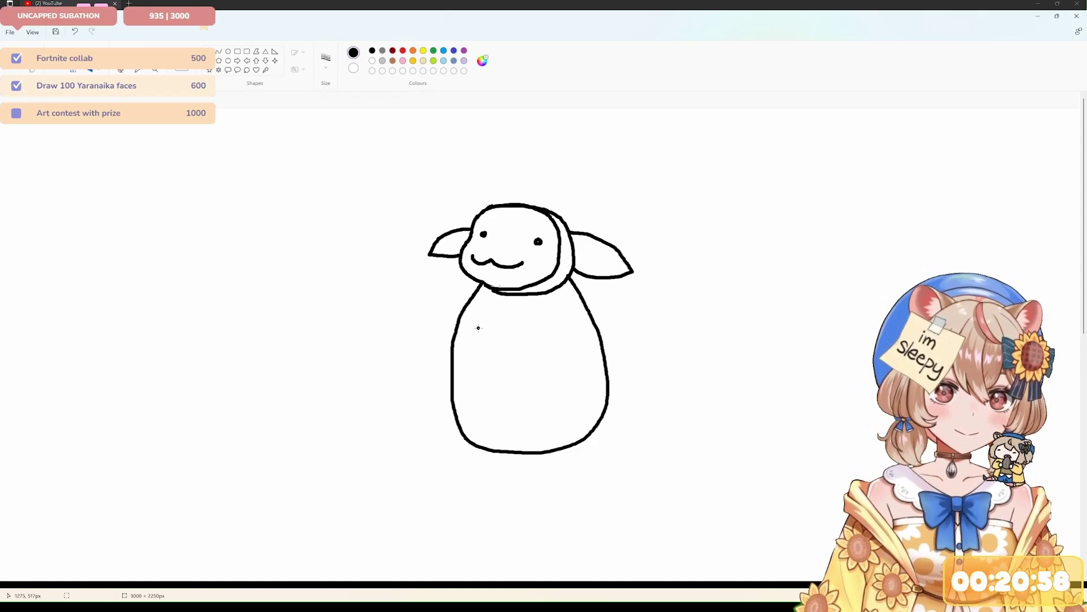
- Add the left and right arms, a lower-left foot and a curly tail
mouse_move(466, 306)
left_mouse_down()
mouse_move(430, 352)
mouse_move(456, 347)
left_mouse_up()
mouse_move(570, 327)
left_mouse_down()
mouse_move(582, 368)
mouse_move(569, 380)
mouse_move(549, 351)
left_mouse_up()
mouse_move(454, 407)
left_mouse_down()
mouse_move(409, 419)
mouse_move(446, 441)
mouse_move(481, 443)
left_mouse_up()
key("ctrl+z")
mouse_move(451, 404)
left_mouse_down()
mouse_move(414, 420)
mouse_move(466, 439)
mouse_move(522, 439)
mouse_move(500, 460)
mouse_move(567, 444)
left_mouse_up()
key("ctrl+z")
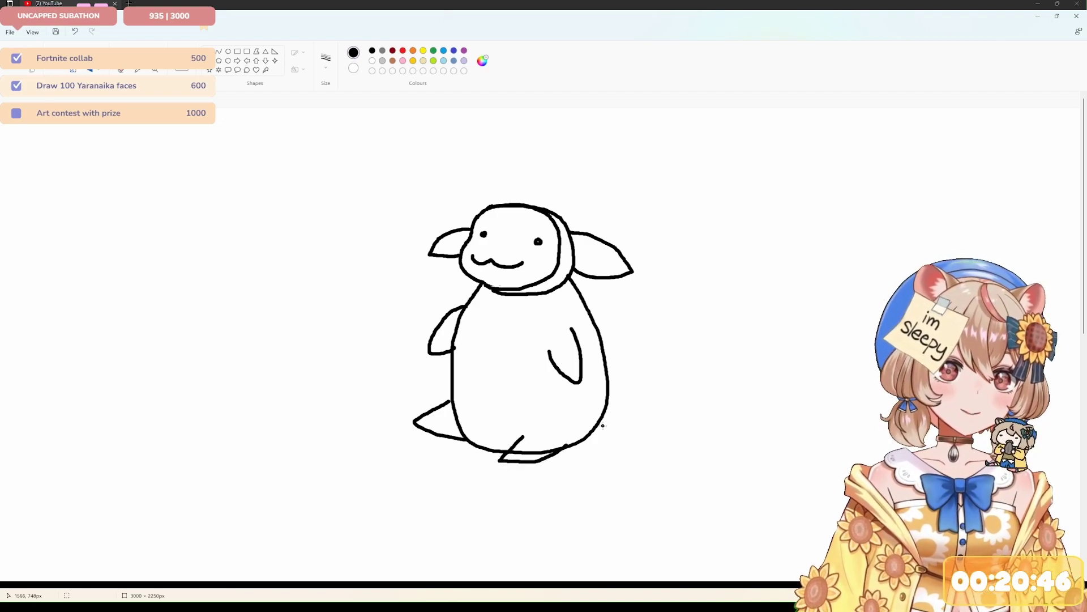
mouse_move(605, 411)
left_mouse_down()
mouse_move(657, 375)
mouse_move(683, 389)
mouse_move(681, 404)
mouse_move(668, 409)
mouse_move(657, 385)
left_mouse_up()
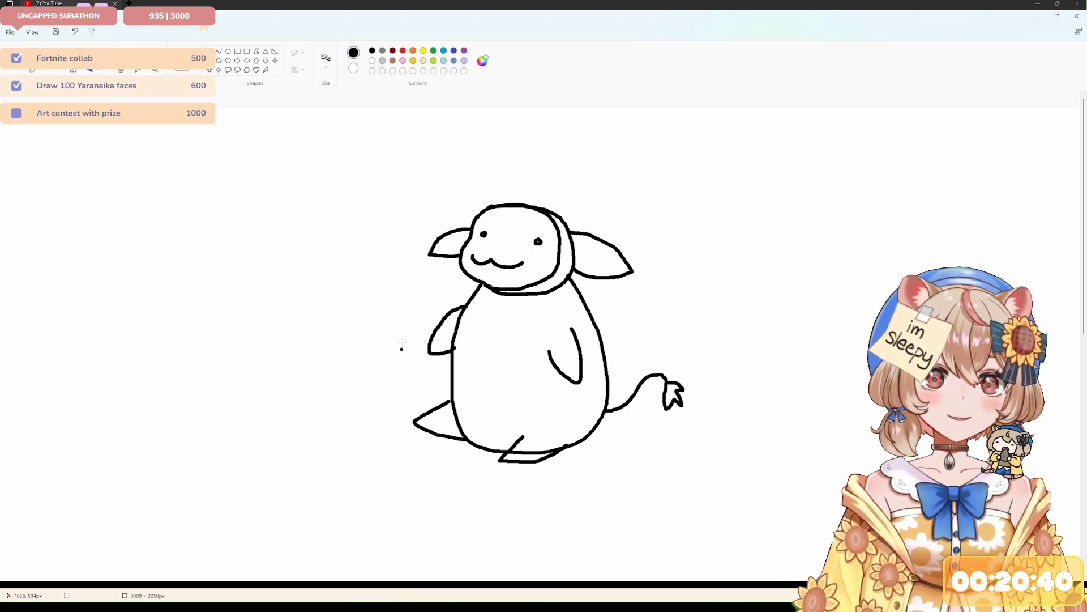
- Add detail lines inside the feet and arms and close the right arm's tip
left_click_drag(430, 415, 433, 431)
left_click_drag(510, 454, 523, 458)
left_click_drag(560, 367, 581, 357)
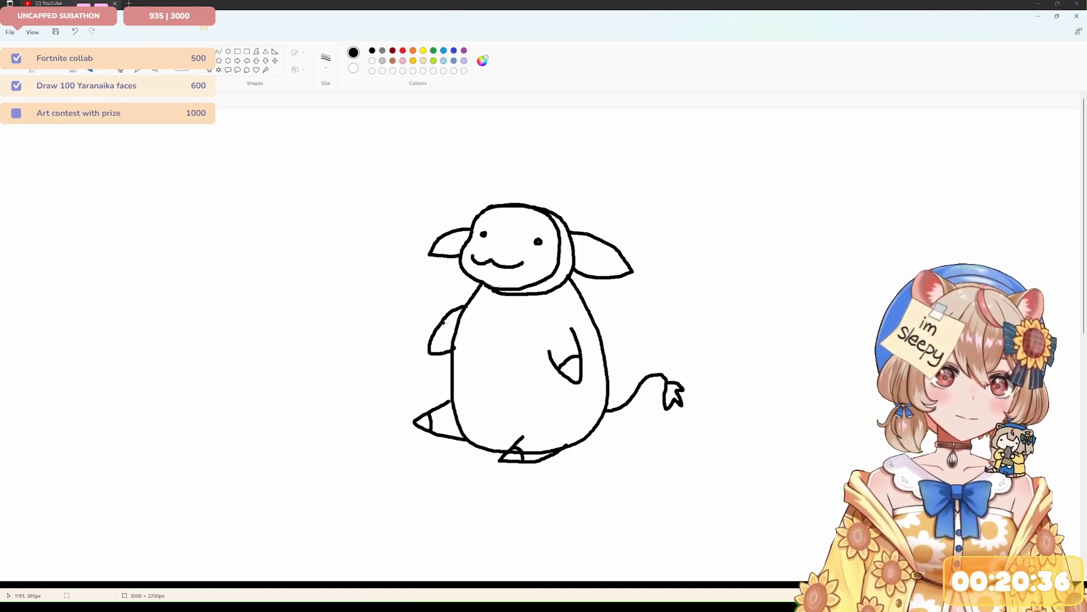
left_click_drag(436, 329, 447, 349)
left_click_drag(572, 369, 578, 381)
left_click_drag(428, 355, 439, 339)
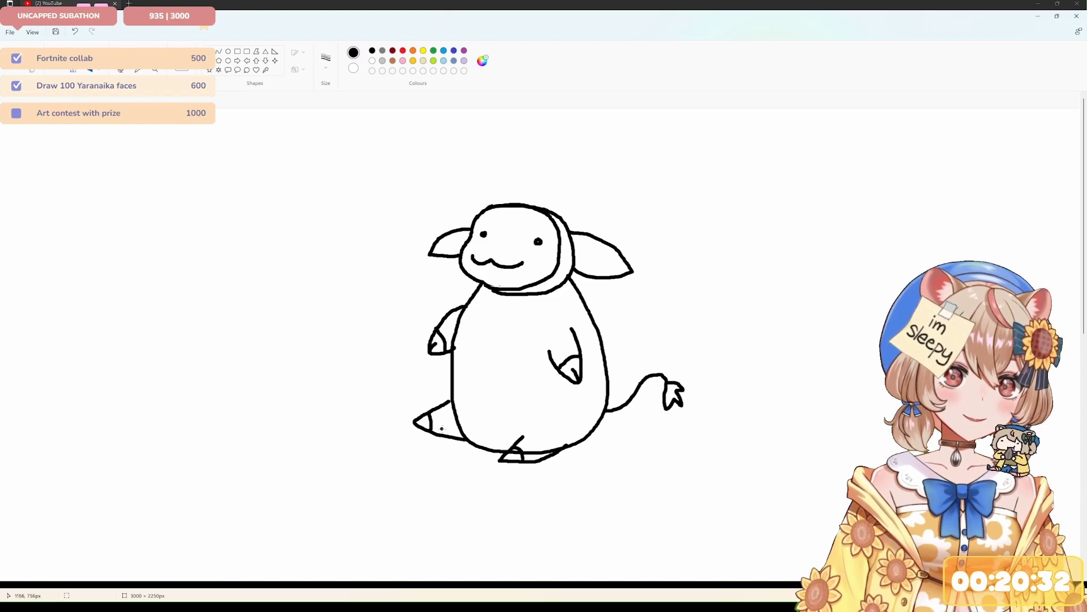
left_click(122, 70)
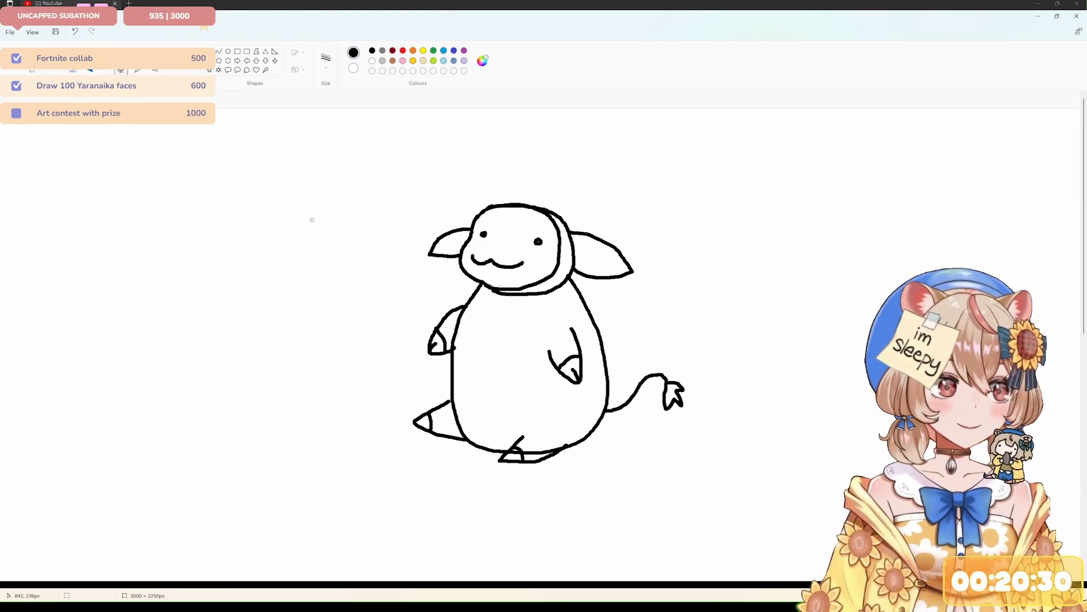
- Erase the old bottom foot line and redraw it lower, undoing stray strokes
mouse_move(528, 454)
left_mouse_down()
mouse_move(547, 451)
mouse_move(512, 447)
mouse_move(503, 460)
mouse_move(514, 448)
left_mouse_up()
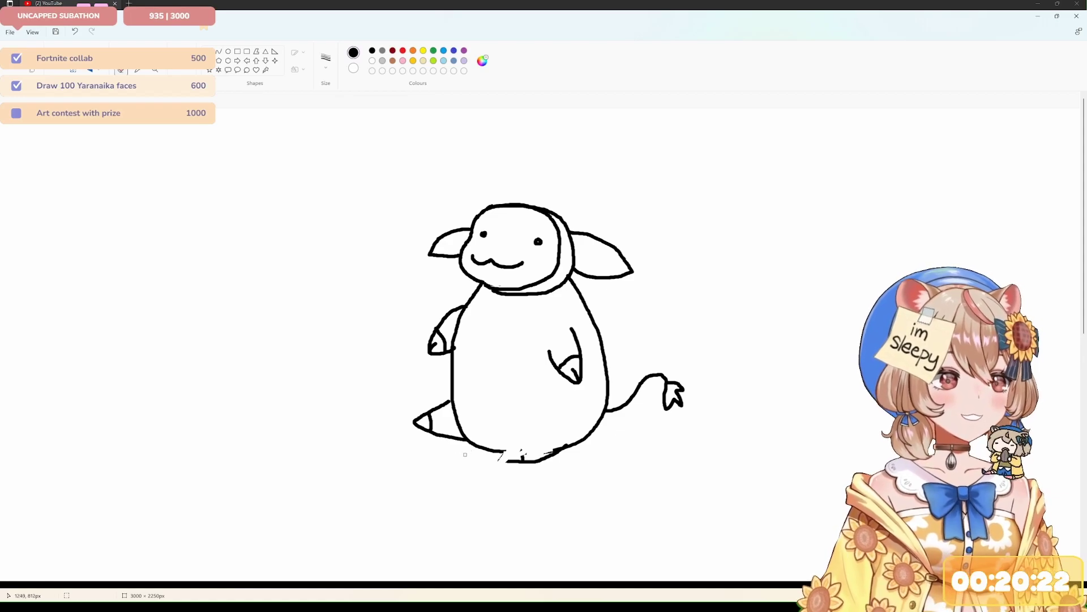
mouse_move(527, 449)
left_mouse_down()
mouse_move(502, 462)
mouse_move(511, 457)
mouse_move(517, 472)
mouse_move(570, 438)
mouse_move(536, 464)
mouse_move(515, 458)
mouse_move(552, 443)
left_mouse_up()
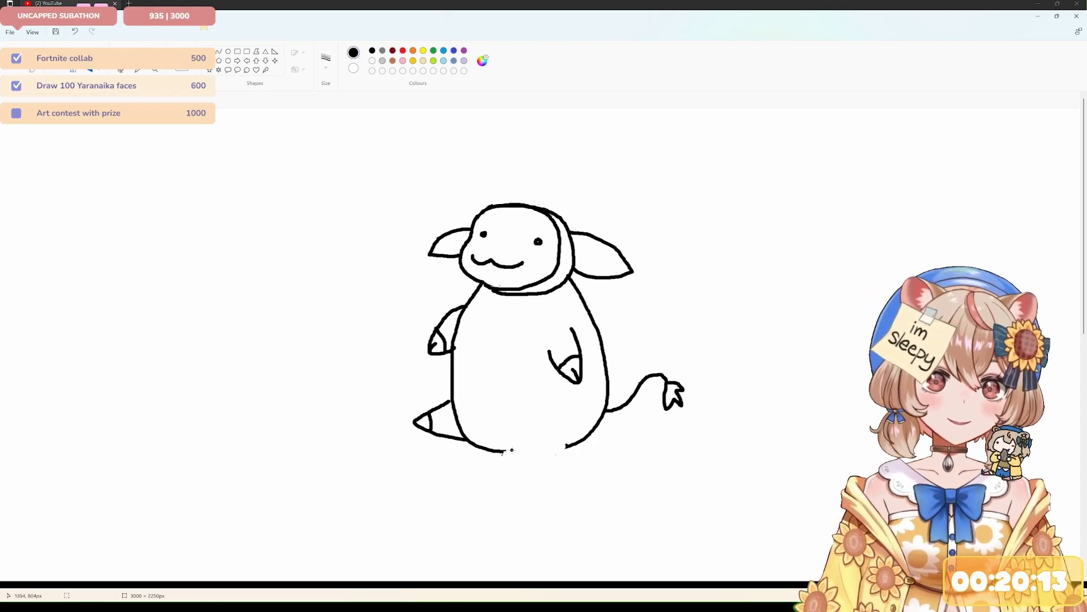
mouse_move(511, 450)
left_mouse_down()
mouse_move(492, 473)
mouse_move(522, 464)
mouse_move(499, 462)
mouse_move(492, 482)
mouse_move(566, 446)
mouse_move(520, 476)
mouse_move(506, 468)
left_mouse_up()
key("ctrl+z")
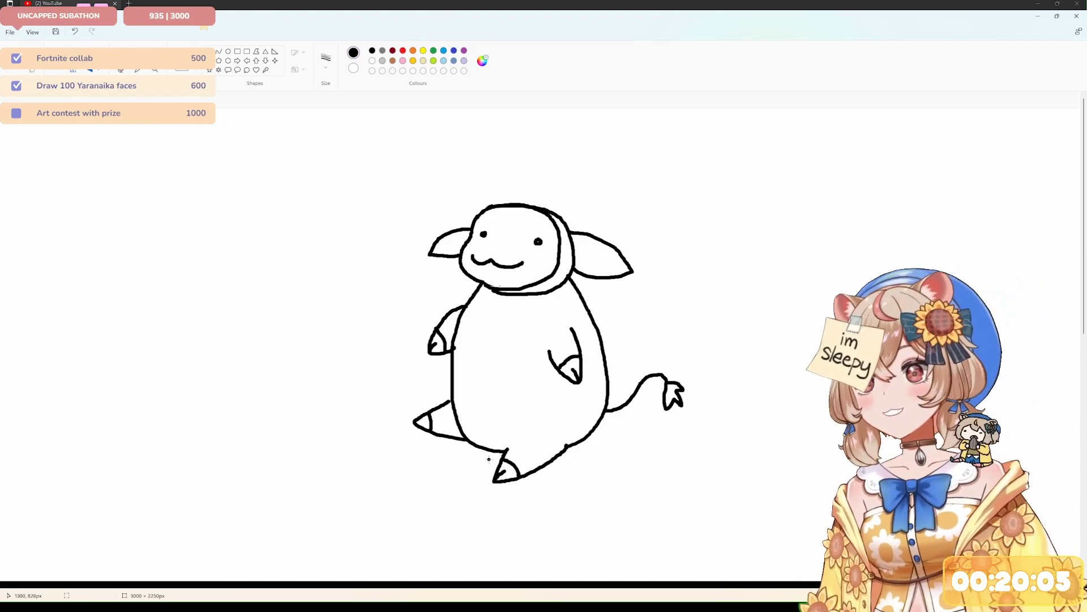
left_click_drag(506, 449, 510, 441)
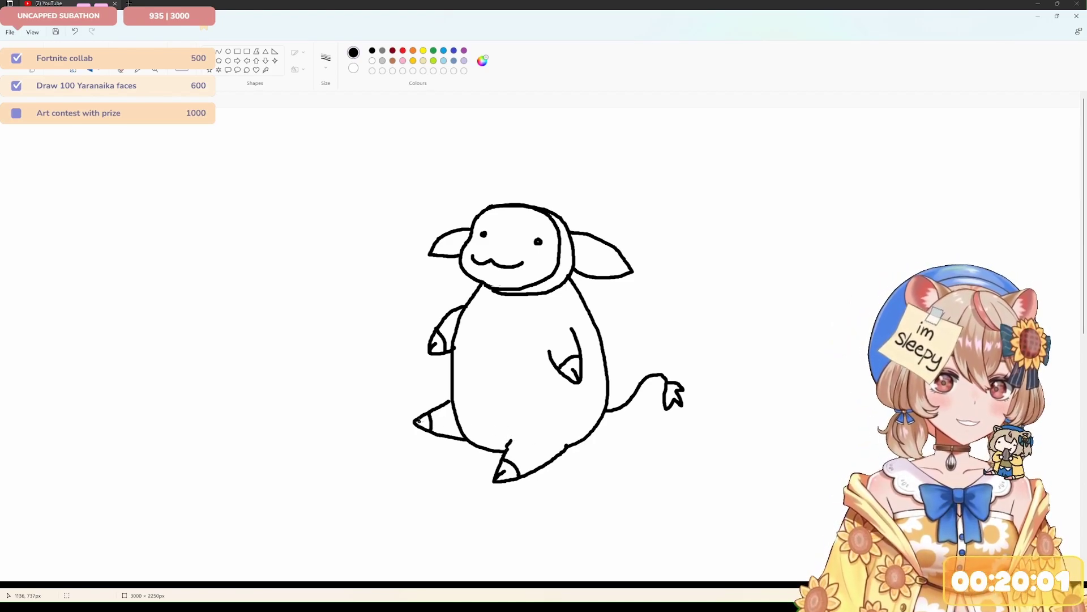
left_click_drag(417, 422, 428, 422)
key("ctrl+z")
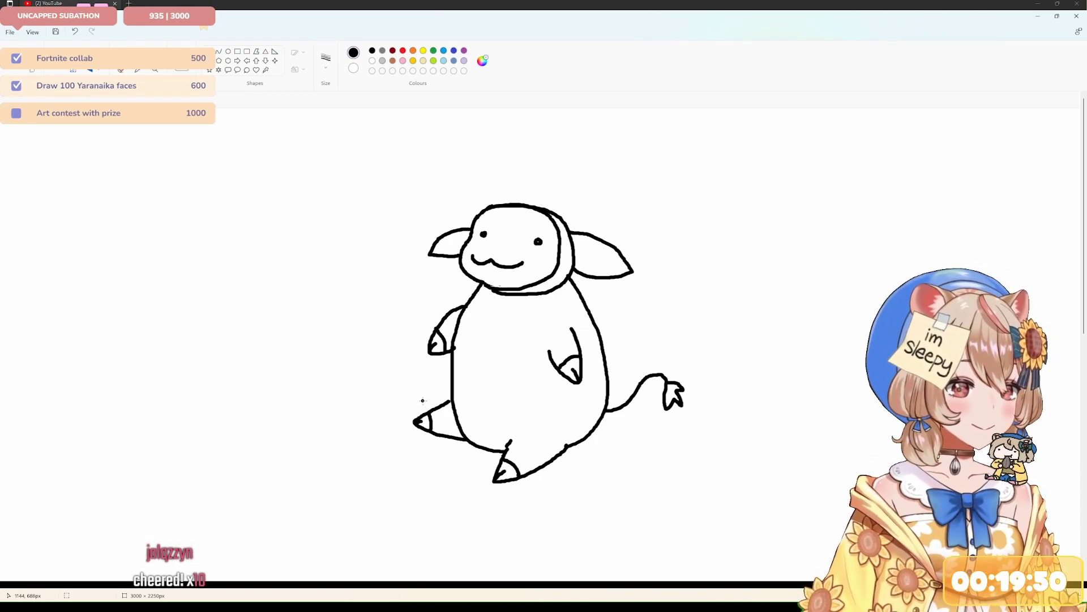
- Draw a skateboard deck with two wheels under the body and erase the overlapping outline
mouse_move(451, 401)
left_mouse_down()
mouse_move(359, 401)
mouse_move(350, 456)
mouse_move(524, 501)
mouse_move(687, 483)
mouse_move(688, 443)
mouse_move(598, 426)
left_mouse_up()
mouse_move(367, 470)
left_mouse_down()
mouse_move(350, 507)
mouse_move(390, 498)
mouse_move(386, 473)
mouse_move(369, 470)
mouse_move(365, 496)
mouse_move(371, 485)
left_mouse_up()
mouse_move(639, 498)
left_mouse_down()
mouse_move(620, 524)
mouse_move(652, 533)
mouse_move(658, 507)
mouse_move(640, 498)
mouse_move(631, 522)
mouse_move(640, 528)
mouse_move(643, 511)
left_mouse_up()
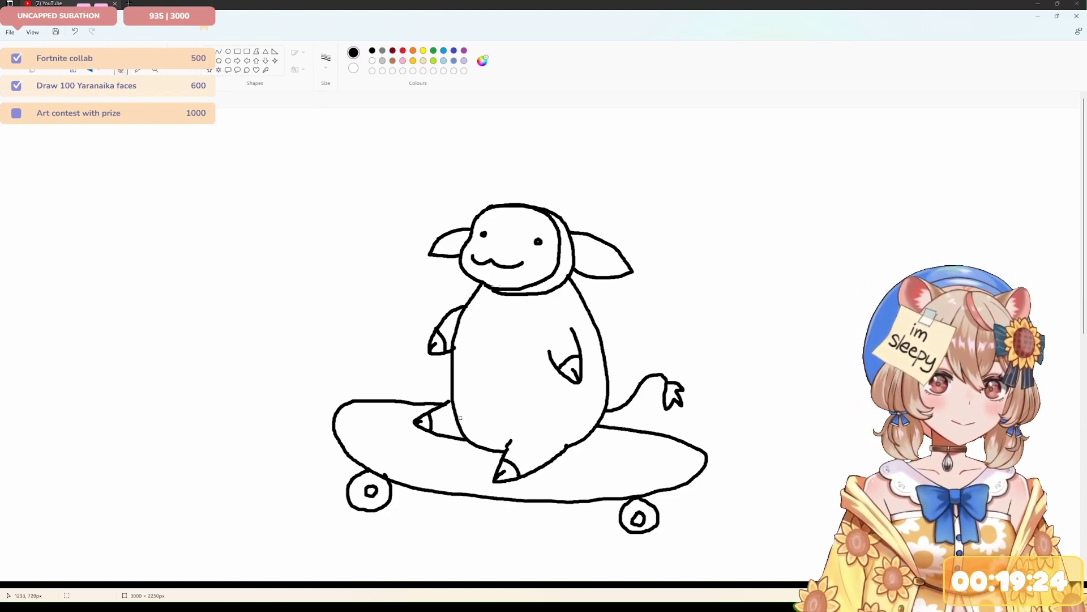
mouse_move(460, 418)
left_mouse_down()
mouse_move(452, 368)
mouse_move(468, 345)
mouse_move(454, 356)
mouse_move(456, 347)
mouse_move(452, 399)
left_mouse_up()
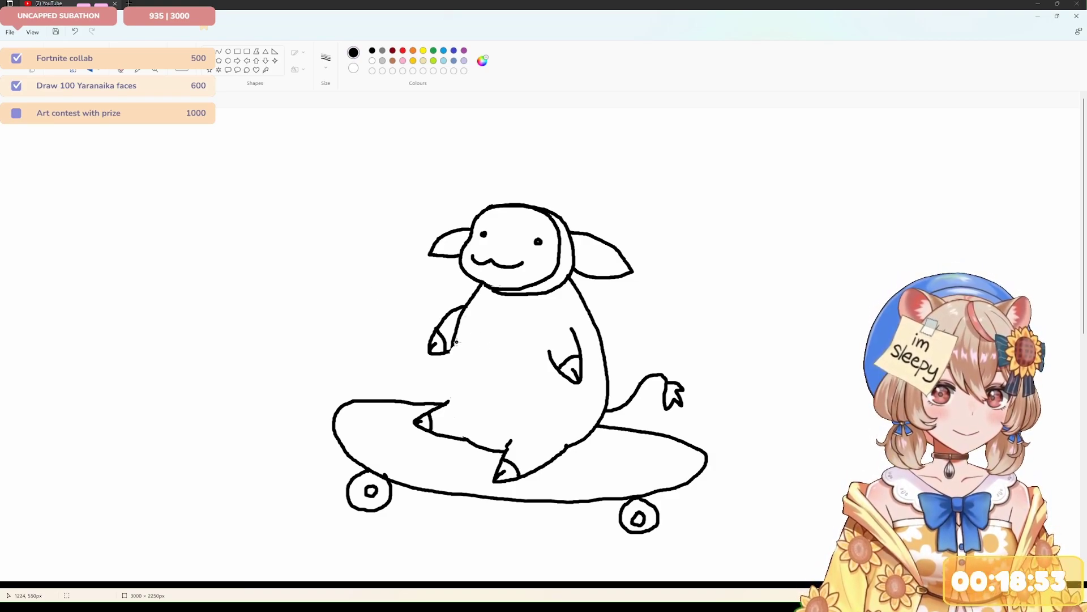
- Outline an oval belly patch, removing a trial face drawn inside it
mouse_move(456, 343)
left_mouse_down()
mouse_move(500, 326)
mouse_move(532, 357)
mouse_move(530, 395)
mouse_move(510, 435)
mouse_move(489, 437)
mouse_move(448, 404)
left_mouse_up()
mouse_move(455, 343)
left_mouse_down()
mouse_move(443, 366)
mouse_move(447, 400)
left_mouse_up()
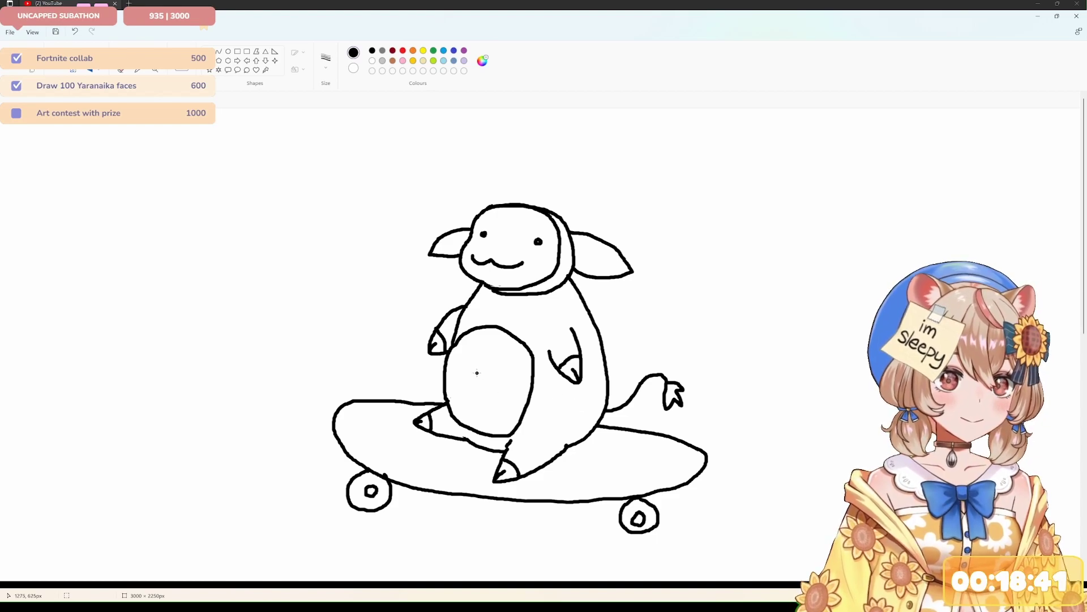
mouse_move(467, 357)
left_mouse_down()
mouse_move(500, 366)
mouse_move(467, 403)
mouse_move(512, 396)
left_mouse_up()
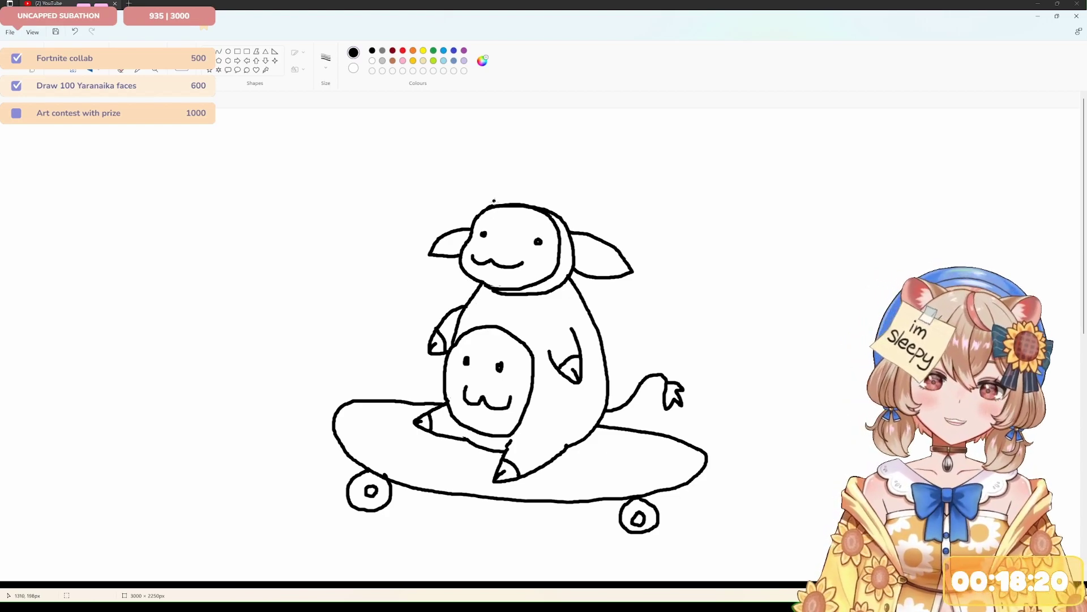
key("ctrl+z")
key("ctrl+z")
key("ctrl+z")
mouse_move(469, 356)
left_mouse_down()
mouse_move(457, 372)
mouse_move(512, 394)
mouse_move(516, 373)
mouse_move(513, 391)
mouse_move(502, 385)
mouse_move(510, 382)
left_mouse_up()
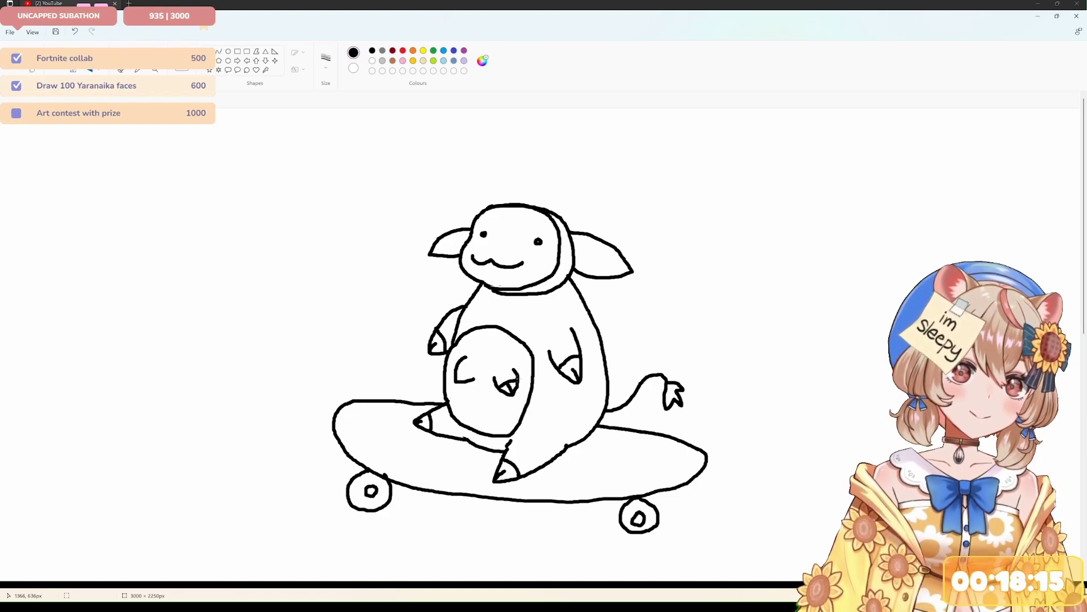
key("ctrl+z")
key("ctrl+z")
key("ctrl+z")
key("ctrl+z")
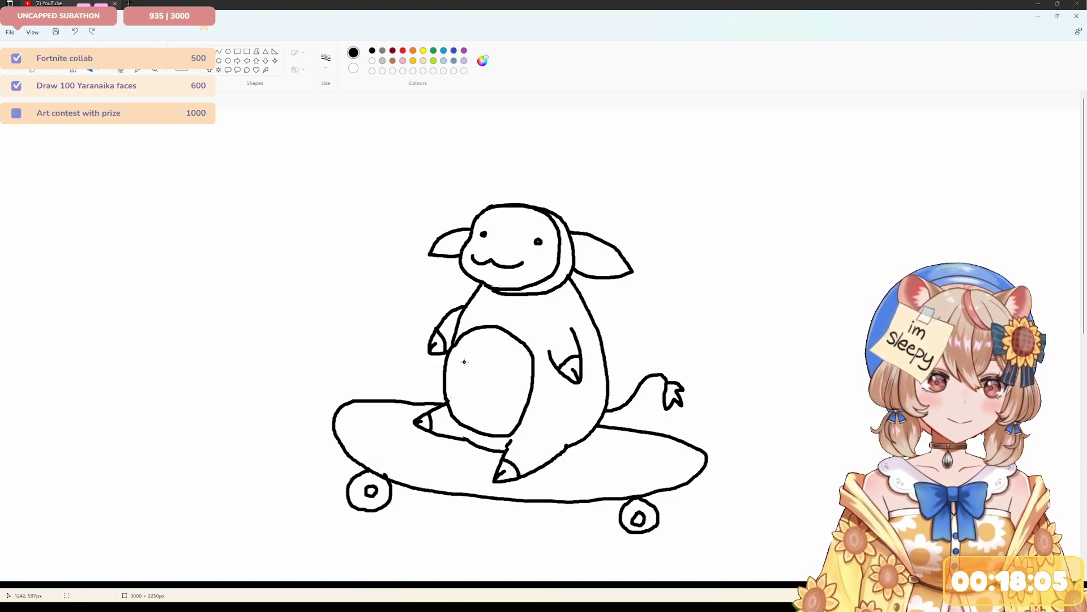
- Mark the belly with small c-shaped spots
mouse_move(463, 362)
left_mouse_down()
mouse_move(453, 367)
mouse_move(459, 378)
mouse_move(502, 379)
mouse_move(462, 404)
mouse_move(470, 408)
left_mouse_up()
mouse_move(501, 404)
left_mouse_down()
mouse_move(493, 411)
mouse_move(504, 415)
left_mouse_up()
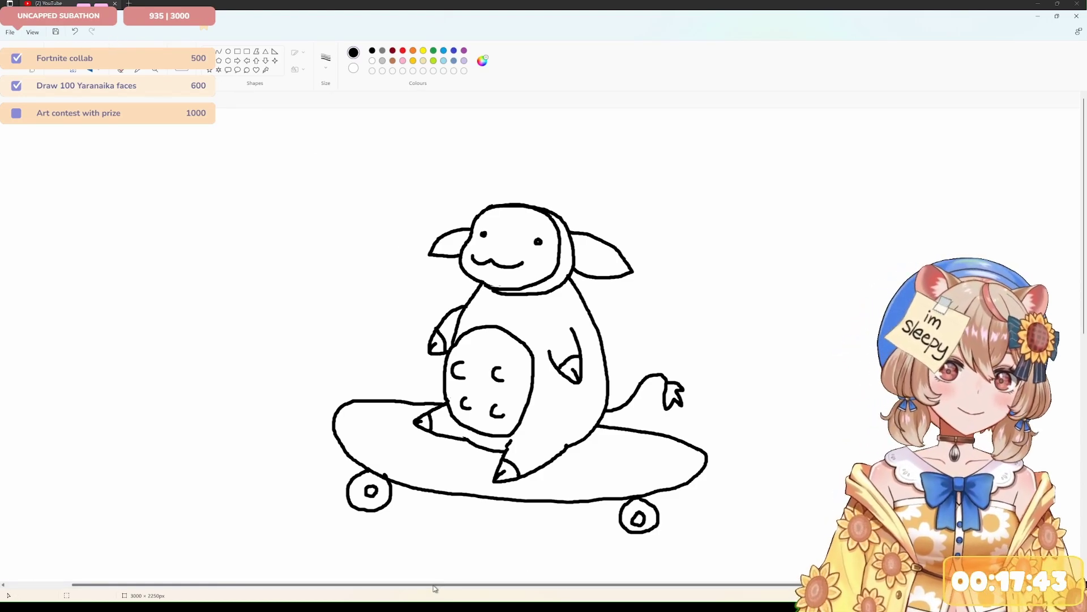
left_click_drag(436, 588, 484, 588)
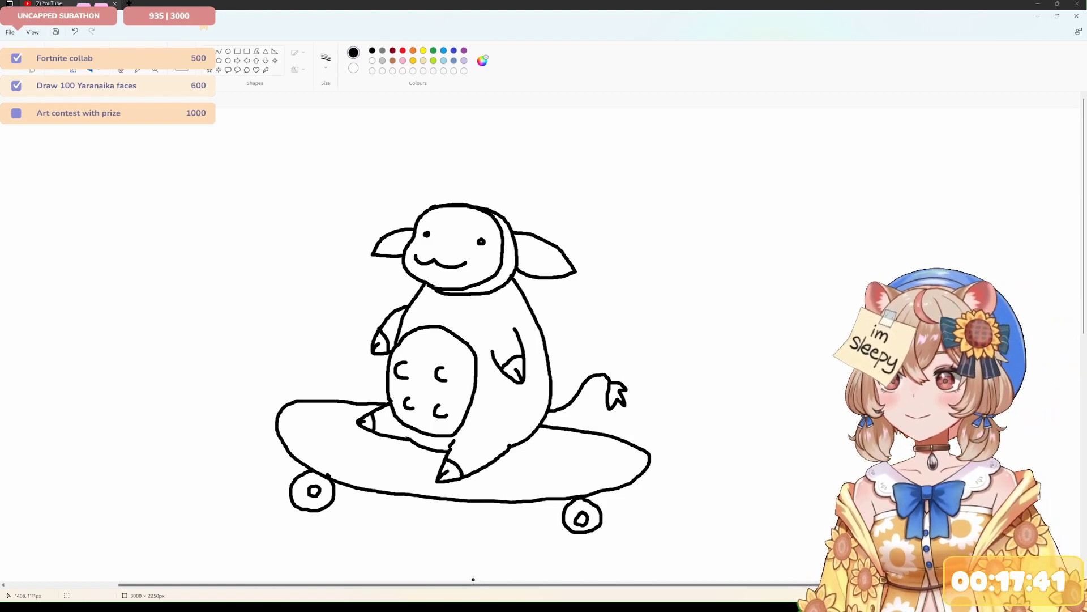
- Fill the body, left arm and face with pale yellow
left_click(423, 61)
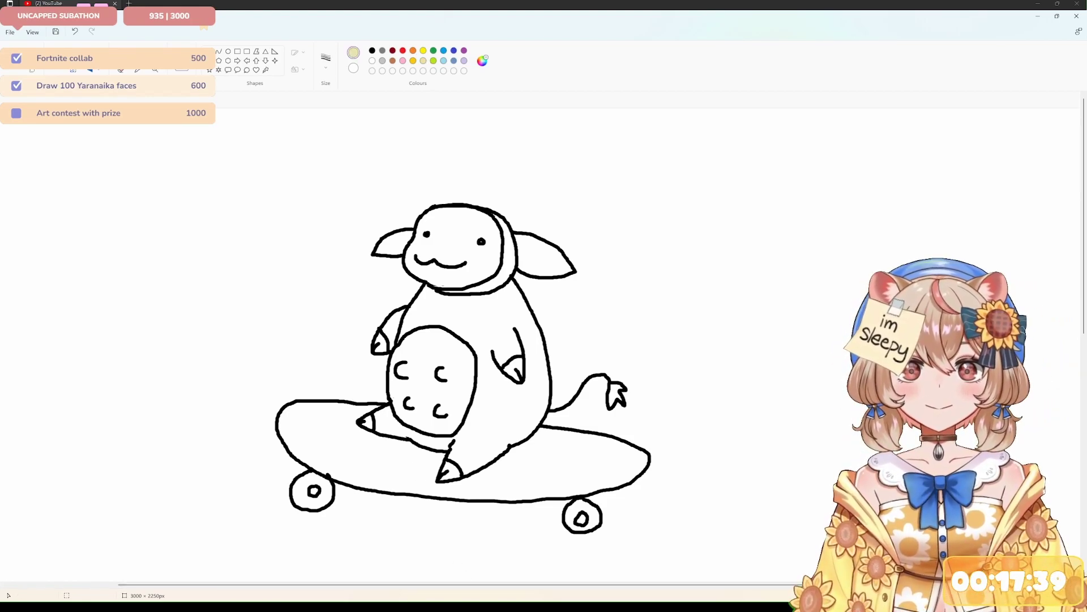
left_click(502, 303)
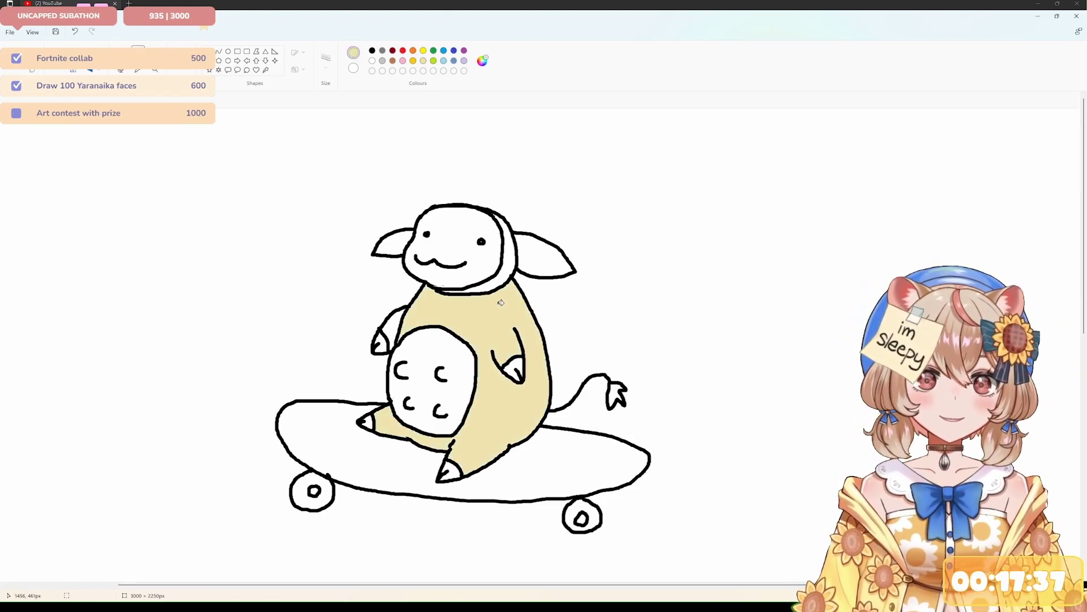
left_click(394, 322)
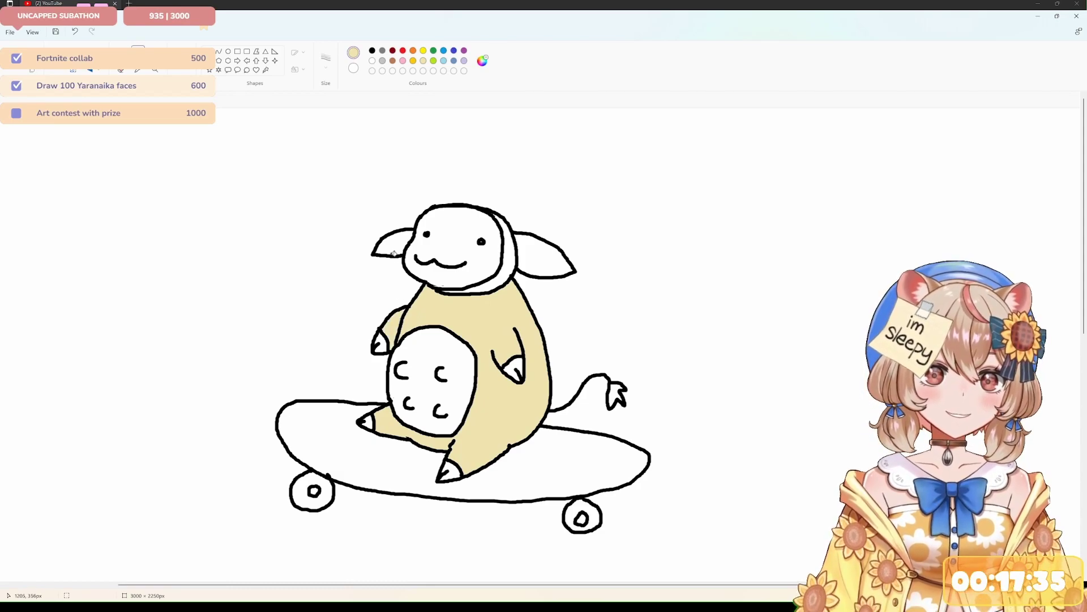
left_click(465, 230)
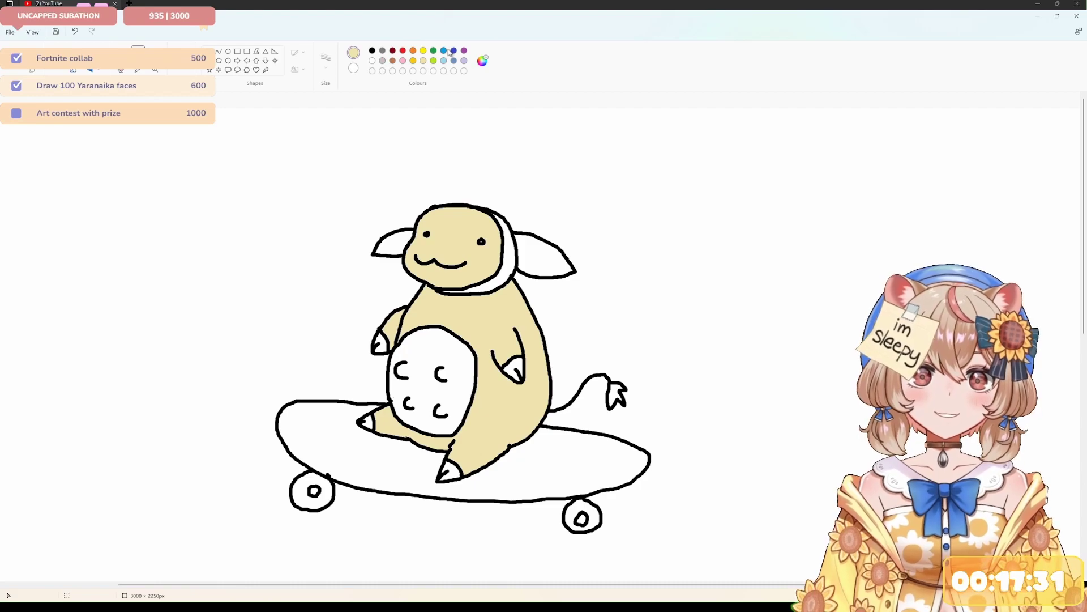
- Fill the hood, both ears, both hands and both feet muted blue
left_click(454, 60)
left_click(510, 238)
left_click(534, 256)
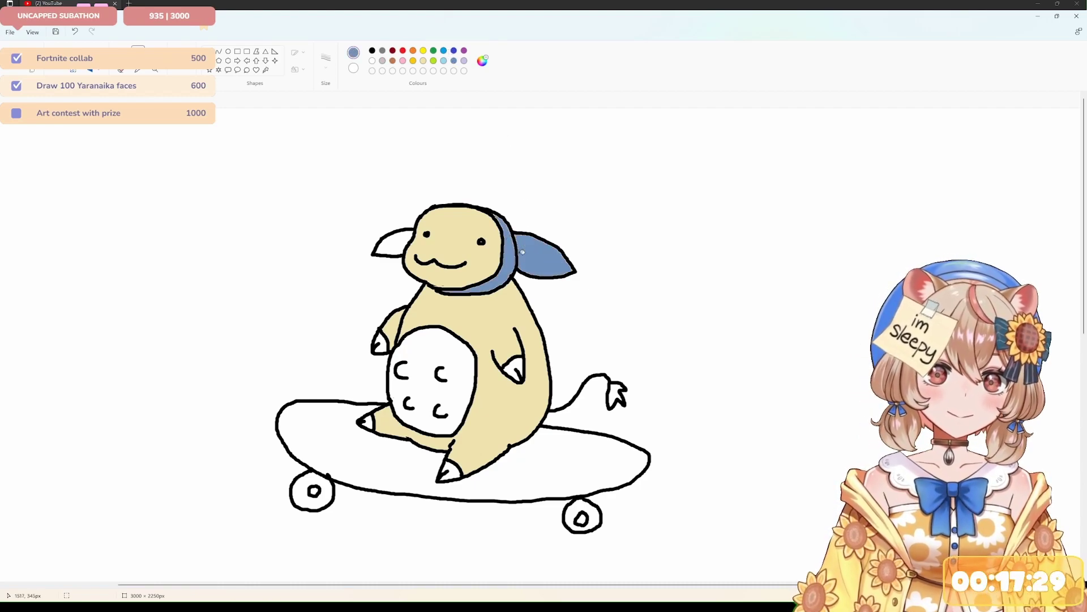
left_click(394, 241)
left_click(514, 370)
left_click(383, 343)
left_click(369, 420)
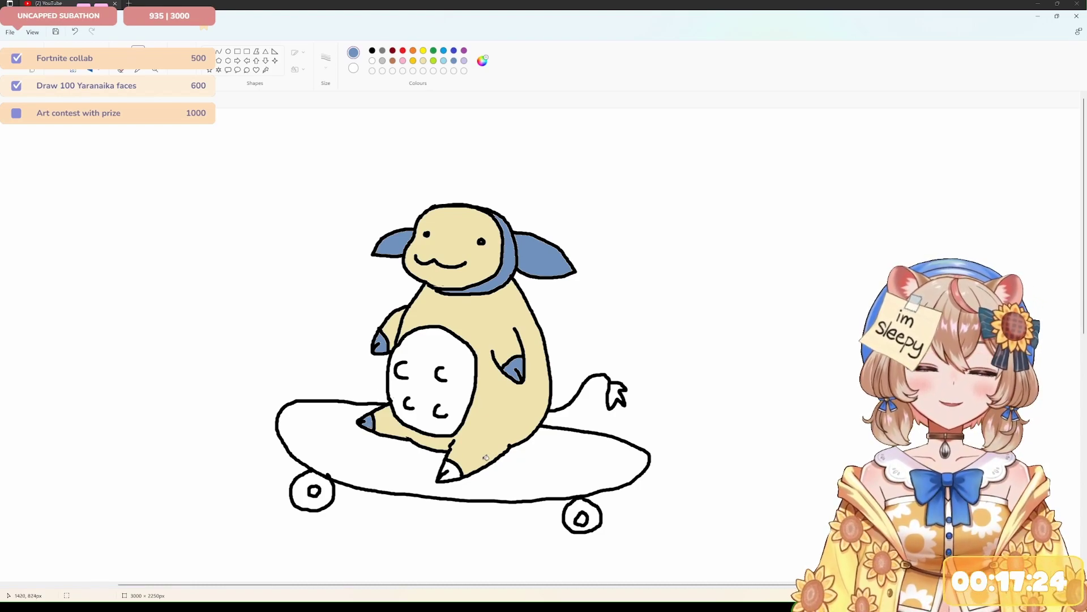
left_click(456, 469)
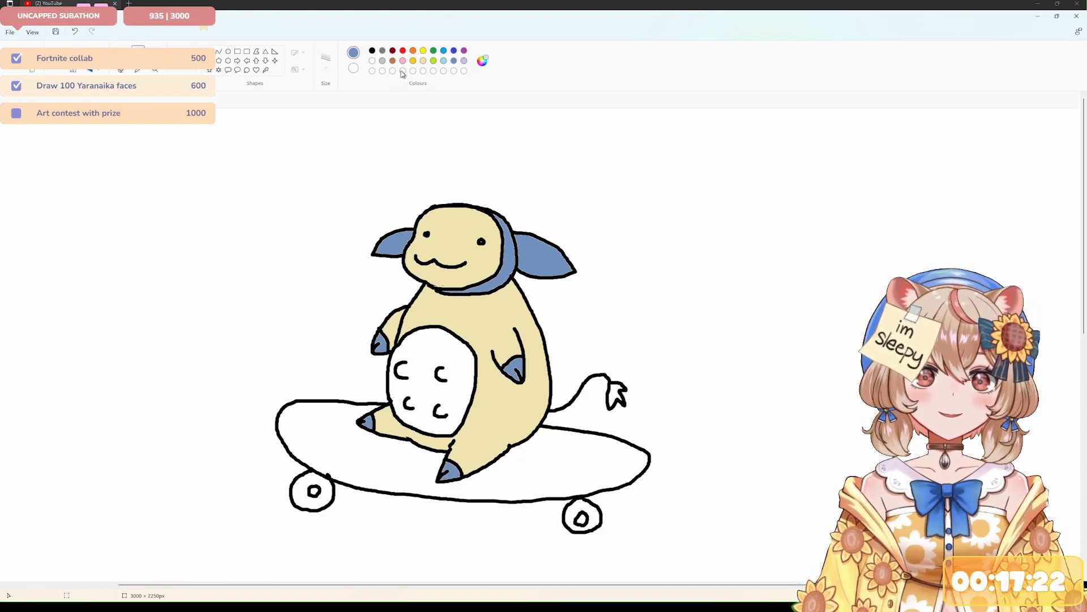
- Fill the belly pink and the skateboard deck grey
left_click(403, 60)
left_click(441, 345)
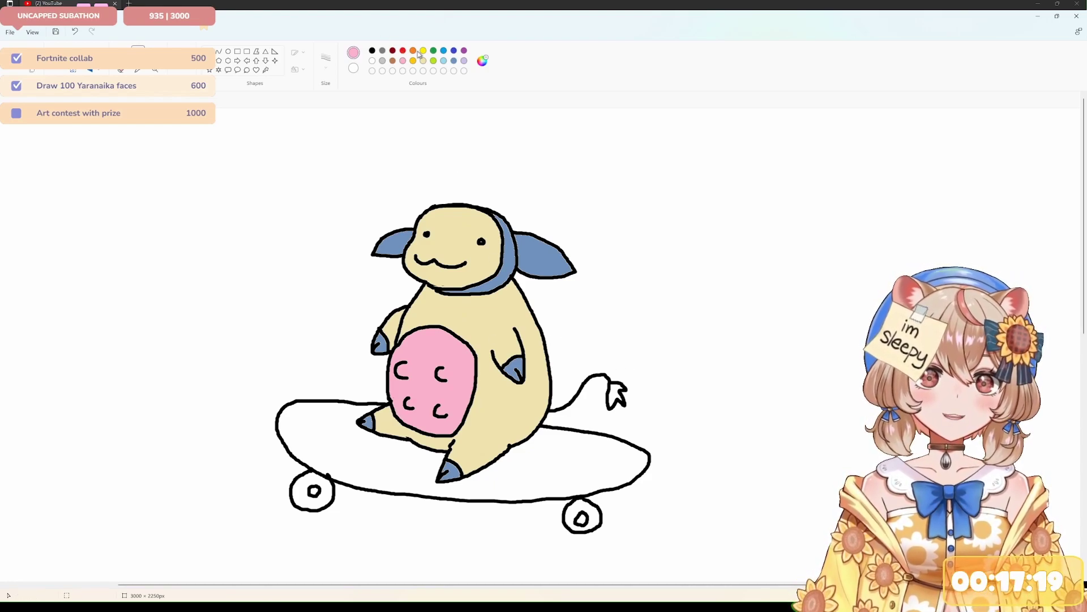
left_click(454, 61)
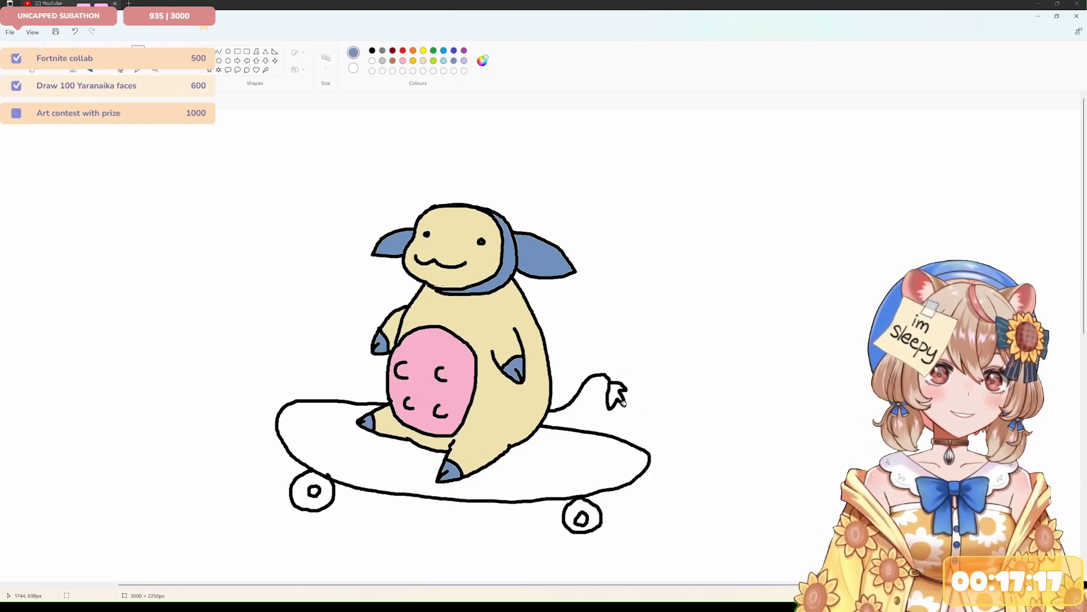
left_click(383, 51)
left_click(350, 423)
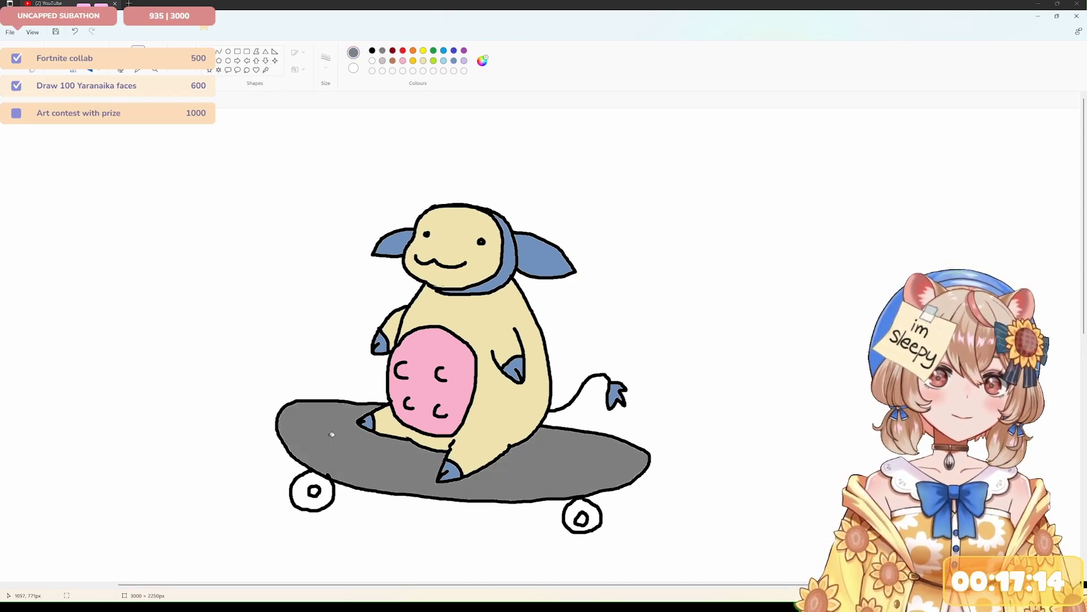
- Fill both wheels yellow with red centres
left_click(423, 51)
left_click(328, 481)
left_click(595, 513)
left_click(403, 50)
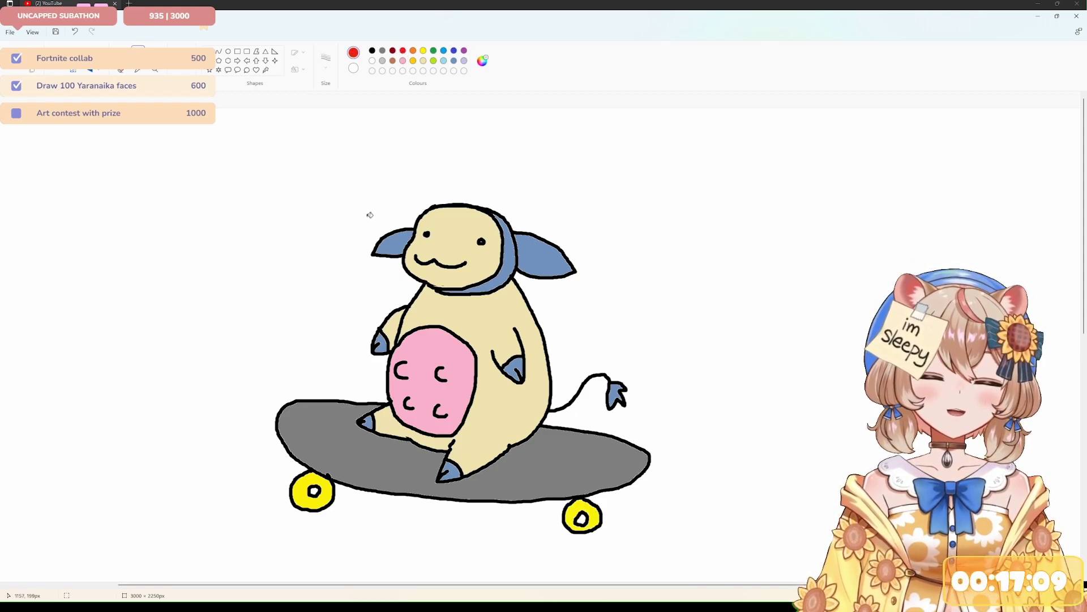
left_click(314, 491)
left_click(581, 518)
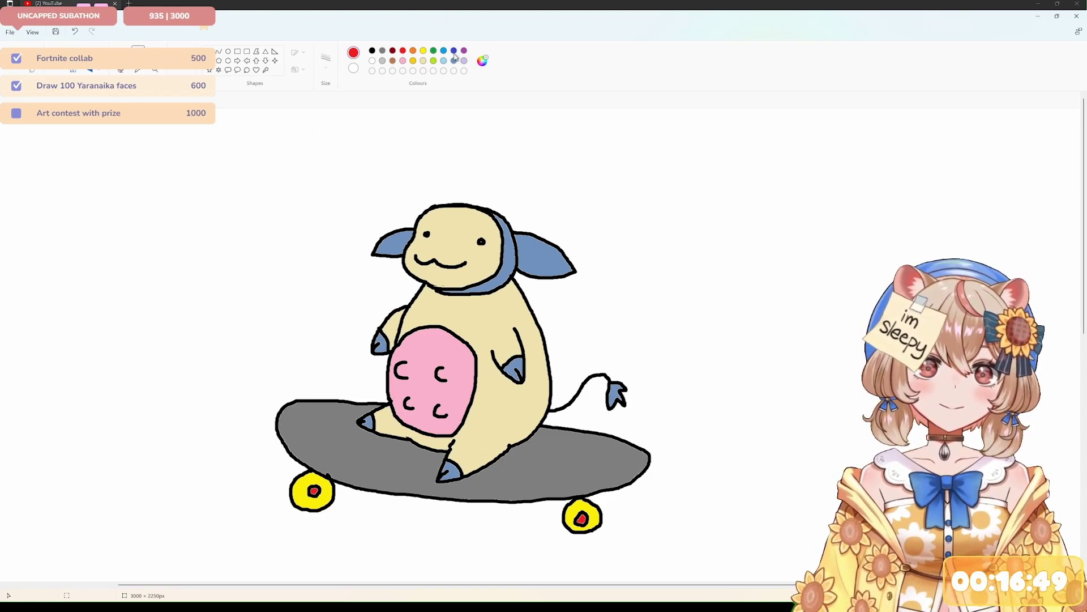
- Paint blue-grey spots on the body's right side and a blue blush on the cheek
left_click(453, 61)
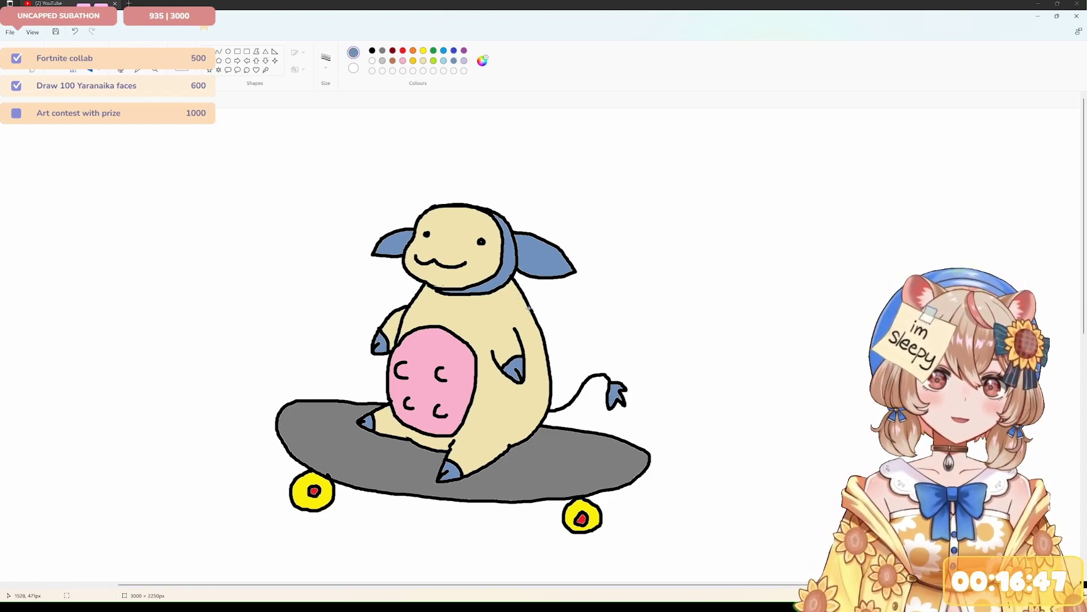
mouse_move(521, 306)
left_mouse_down()
mouse_move(529, 329)
mouse_move(522, 310)
left_mouse_up()
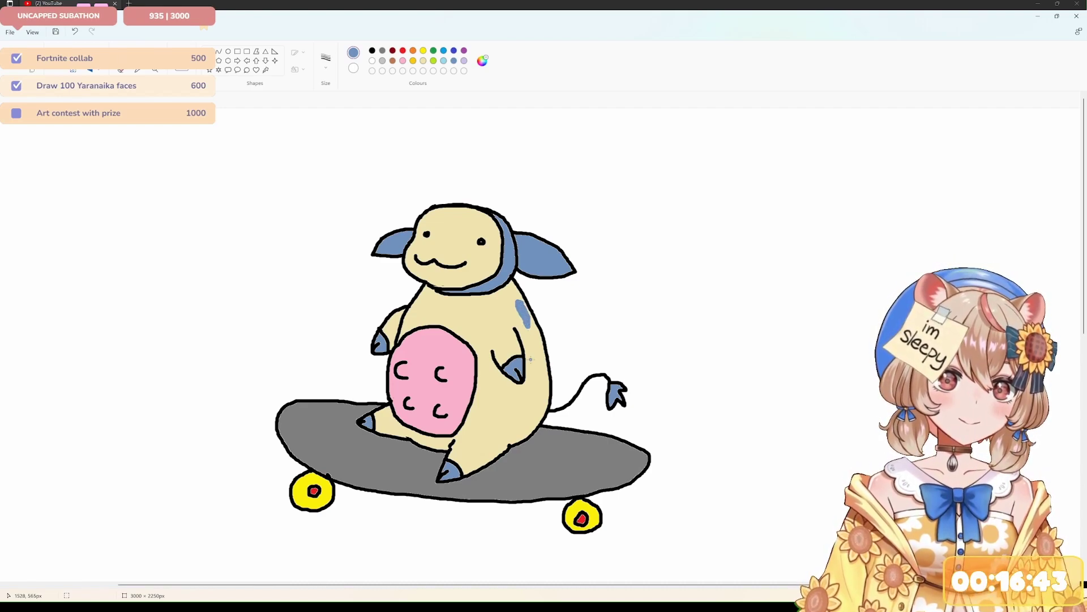
mouse_move(539, 369)
left_mouse_down()
mouse_move(540, 400)
mouse_move(541, 379)
left_mouse_up()
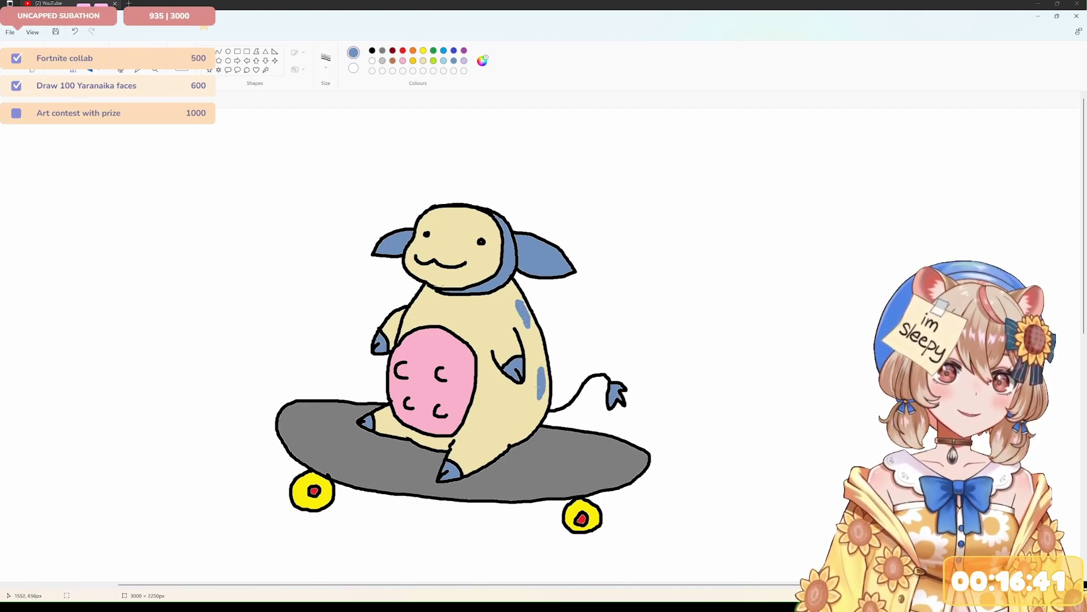
left_click_drag(538, 397, 533, 414)
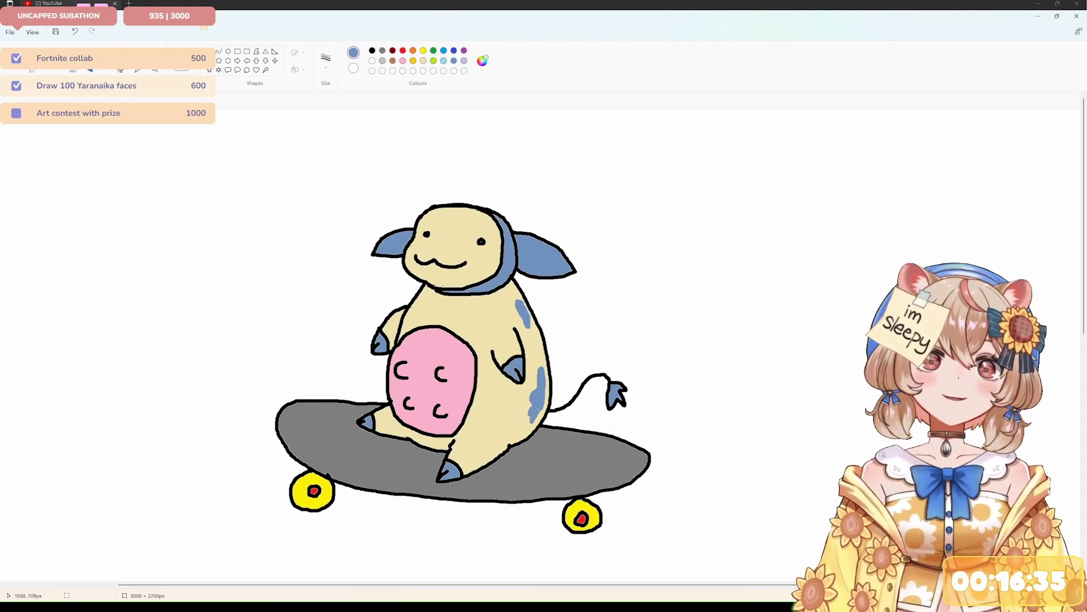
left_click_drag(528, 344, 538, 349)
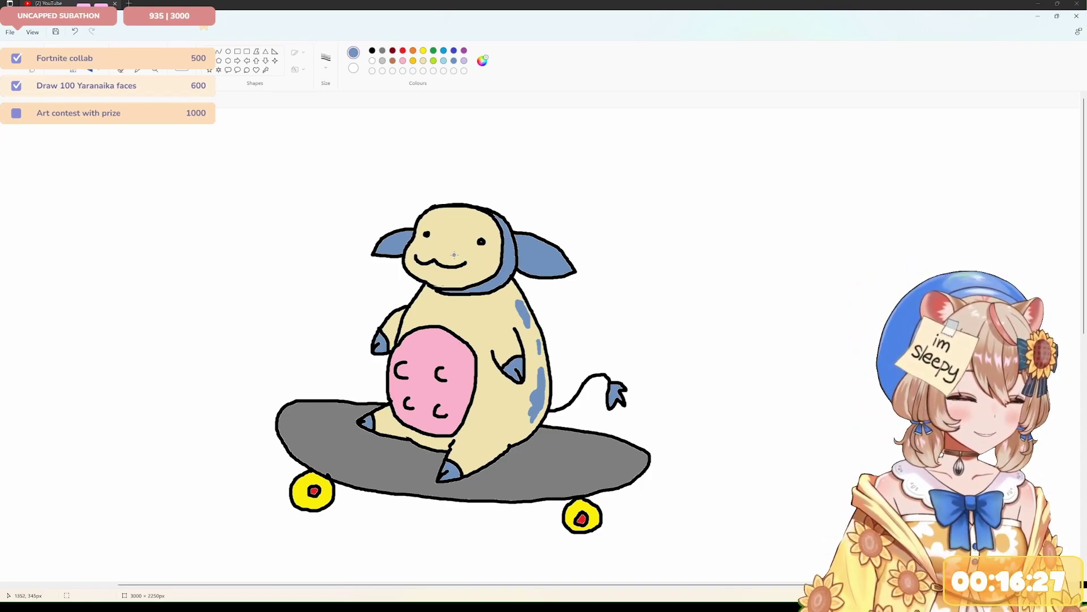
left_click(434, 254)
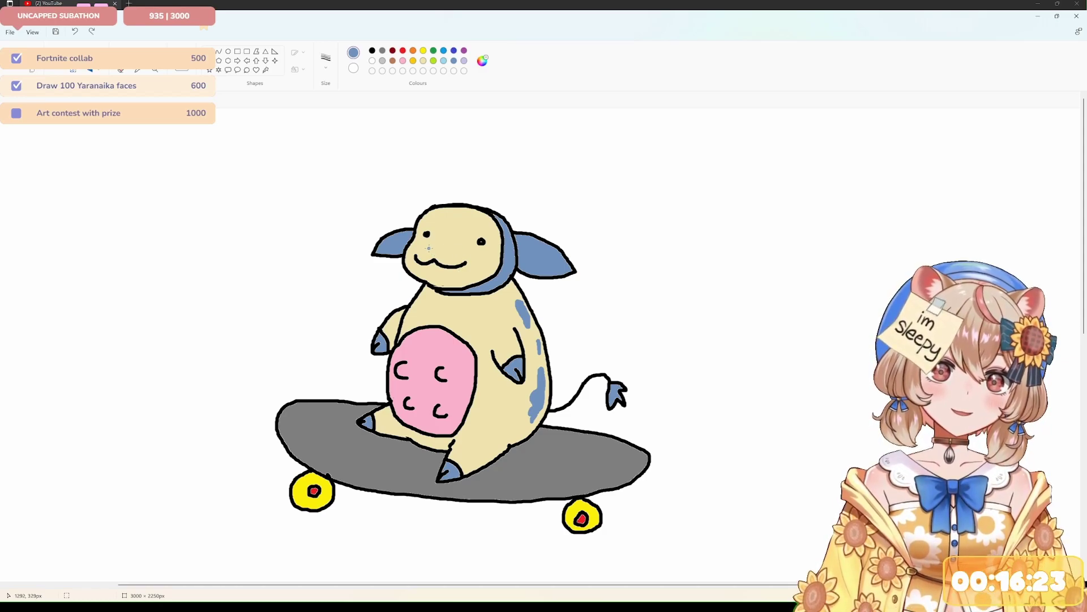
left_click(432, 249)
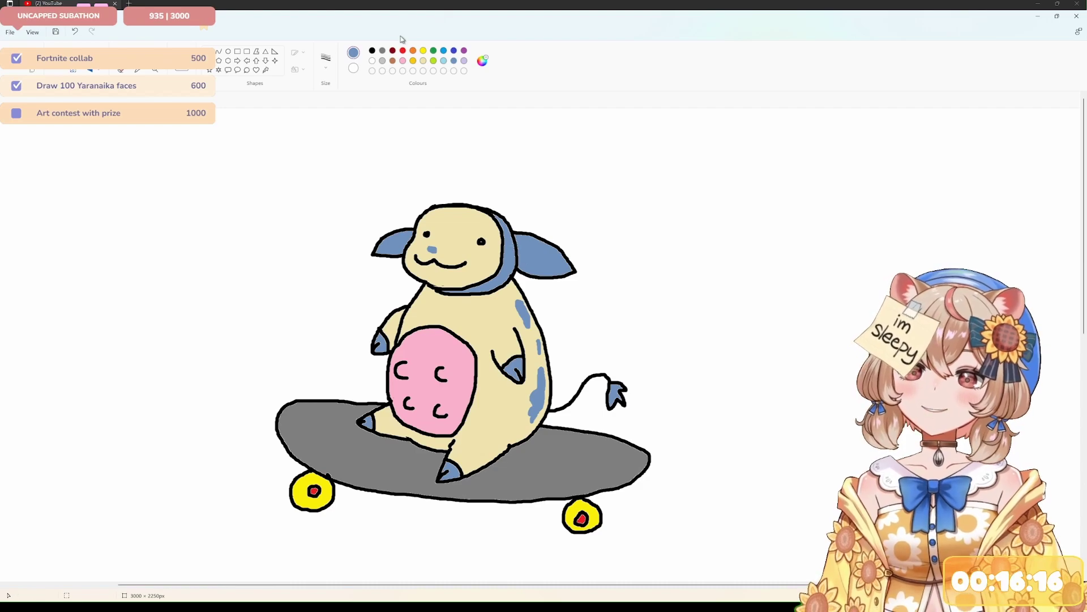
- Add white highlights to the head, the eye and both ears
left_click(372, 61)
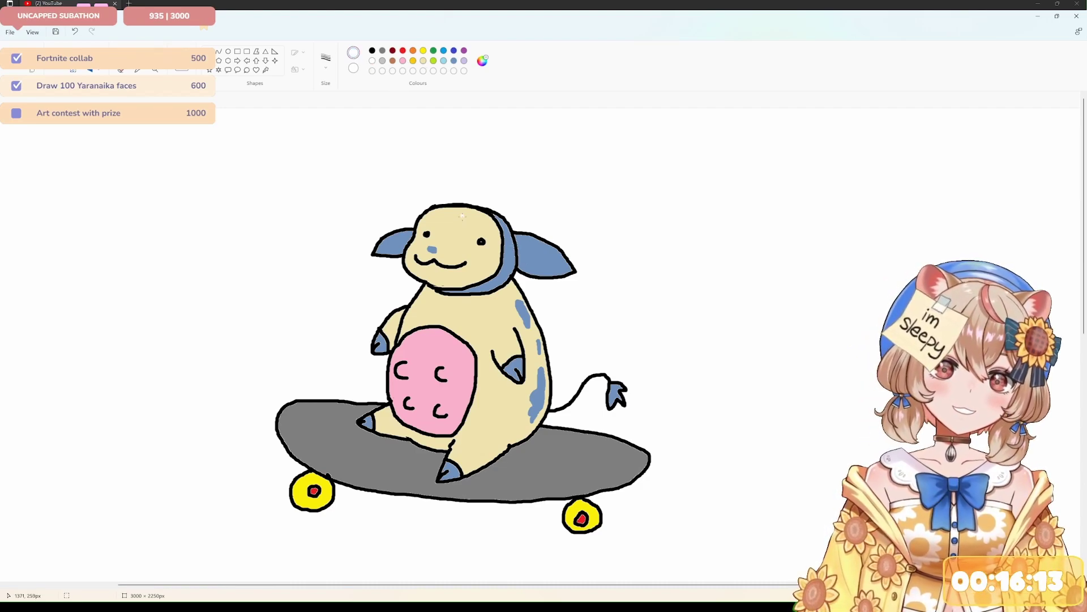
left_click_drag(453, 211, 452, 212)
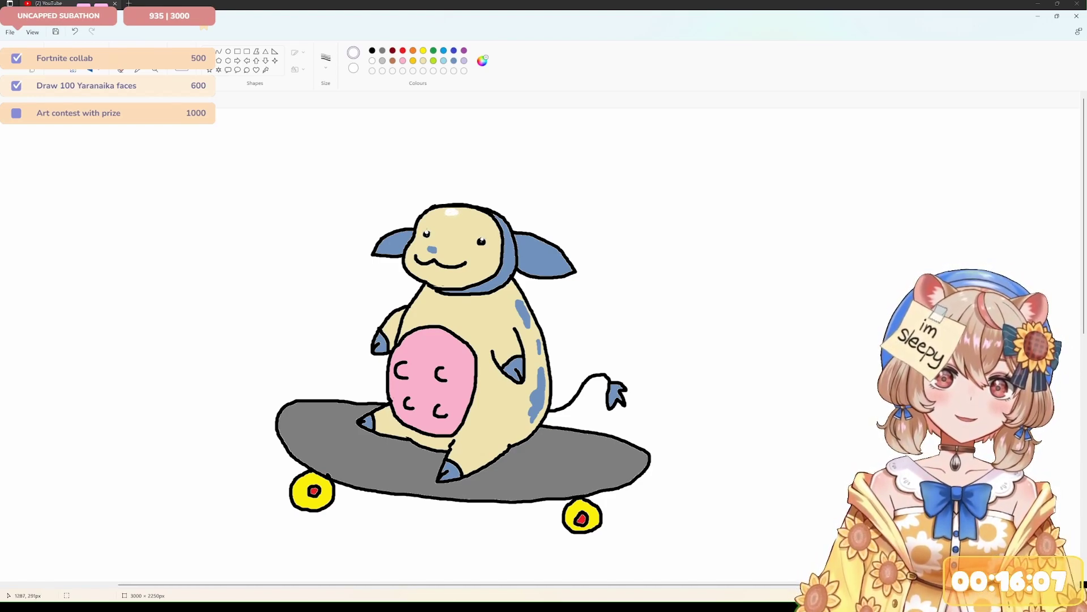
left_click(427, 233)
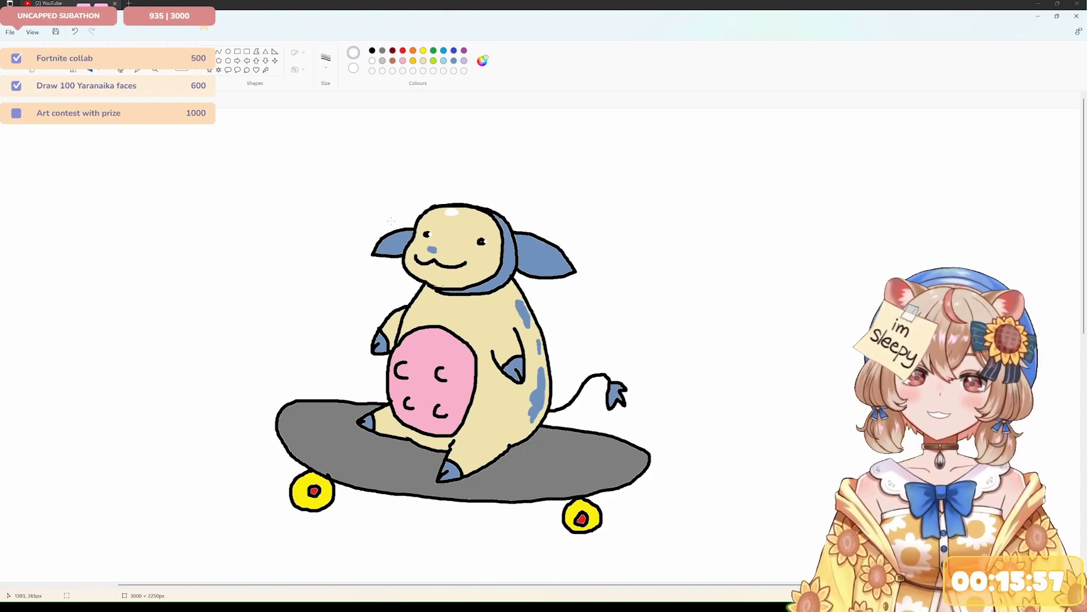
left_click(548, 250)
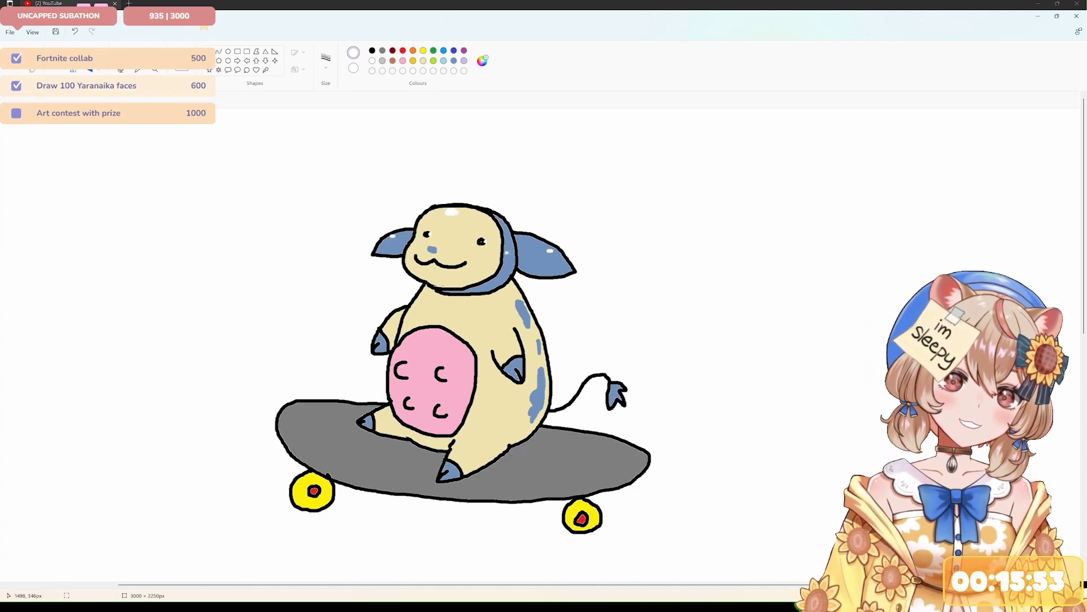
left_click(390, 237)
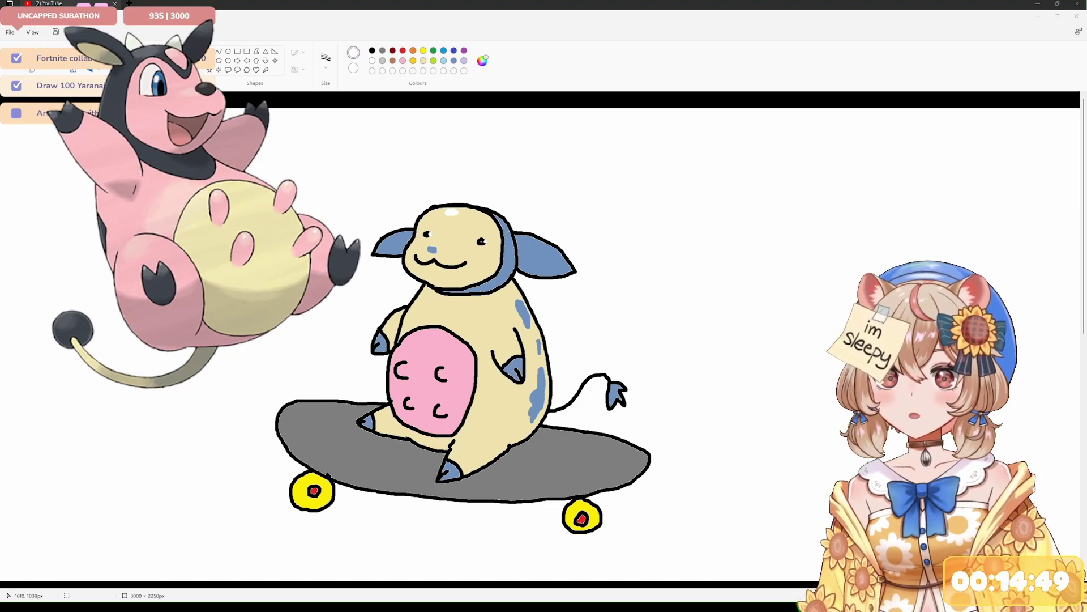
- Position the Miltank reference picture fully on the canvas left of the cow drawing
mouse_move(487, 585)
left_mouse_down()
mouse_move(504, 587)
mouse_move(379, 587)
left_mouse_up()
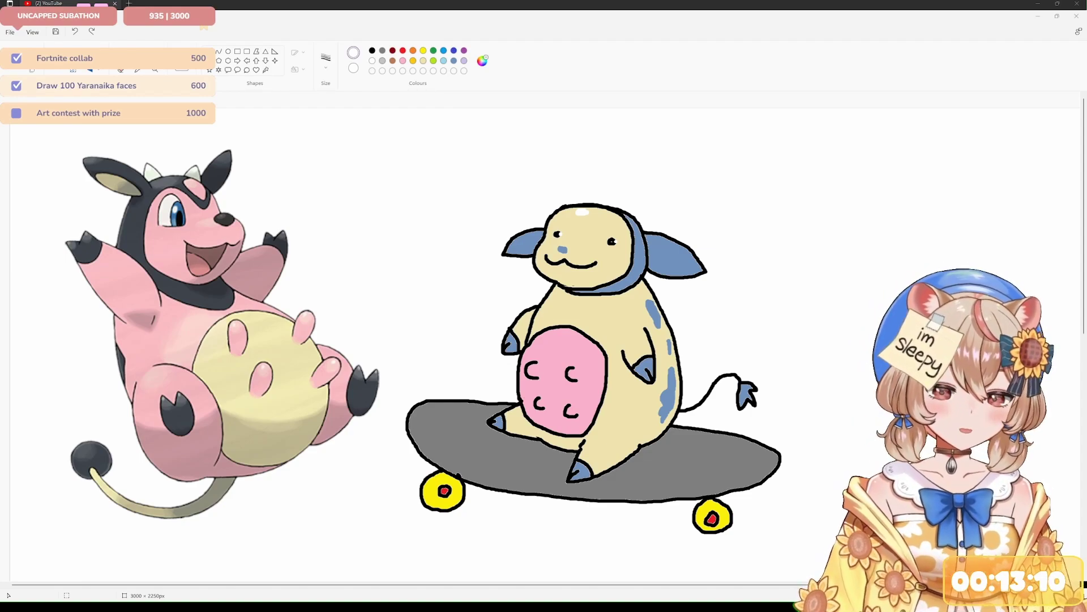
- Remove the reference picture, delete the whole cow drawing, and set up a black brush
key("ctrl+z")
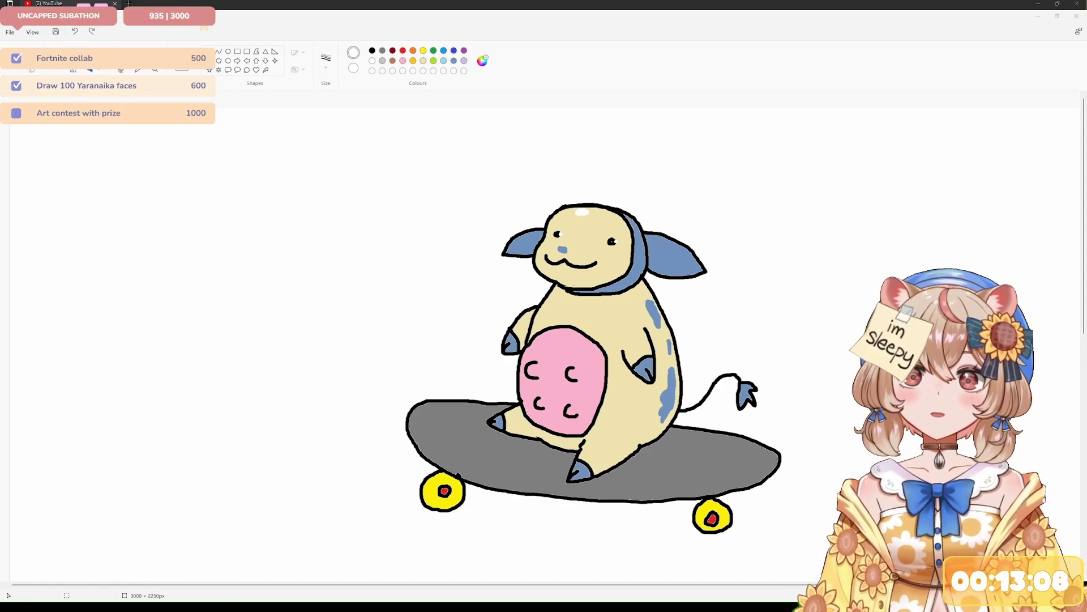
mouse_move(357, 138)
left_mouse_down()
mouse_move(784, 510)
mouse_move(857, 555)
left_mouse_up()
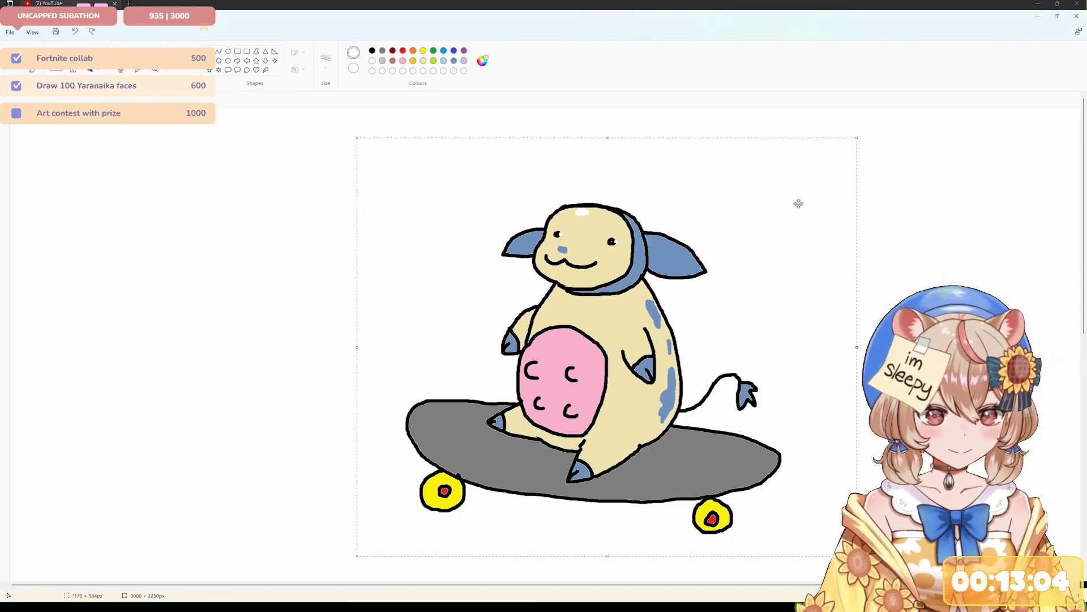
key("Delete")
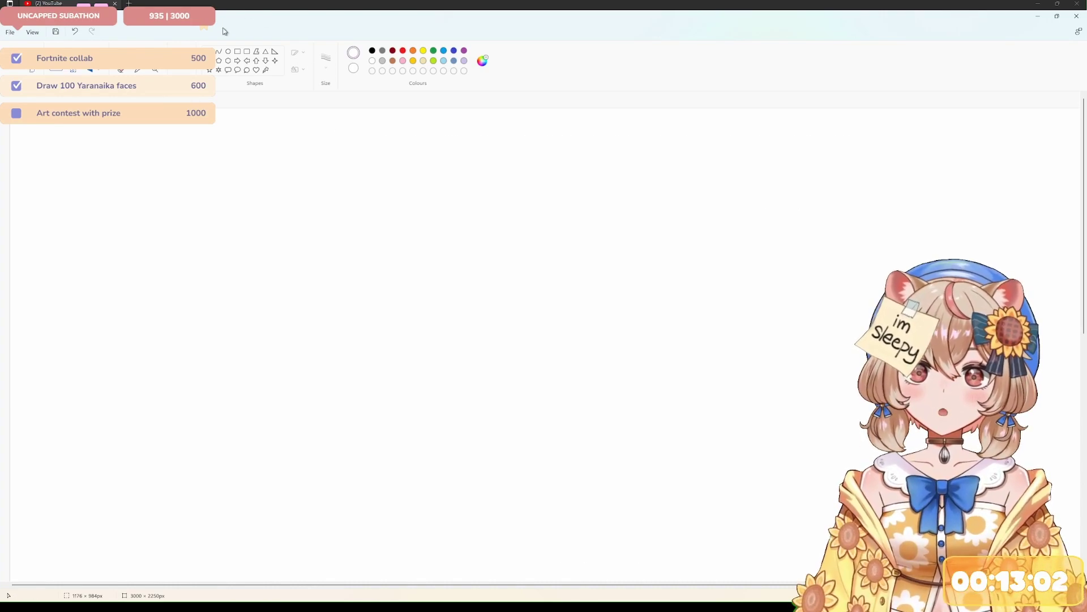
left_click(182, 68)
left_click(372, 51)
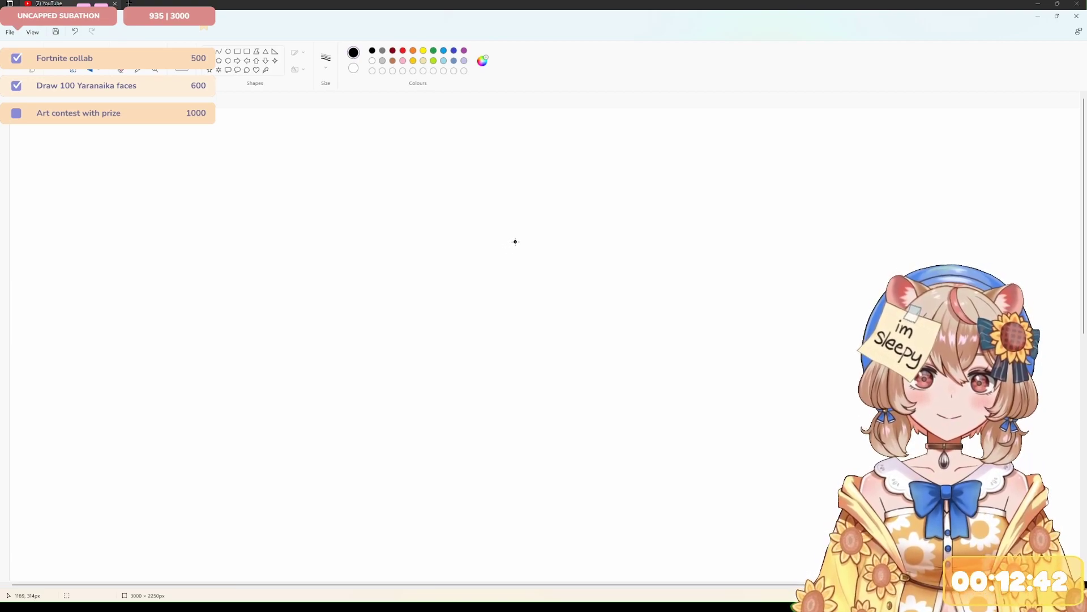
- Brush the snout's top curve and bottom jaw line, trying and undoing two eye shapes
mouse_move(515, 243)
left_mouse_down()
mouse_move(446, 278)
mouse_move(443, 304)
mouse_move(452, 326)
mouse_move(456, 312)
mouse_move(469, 324)
mouse_move(470, 289)
mouse_move(501, 299)
mouse_move(508, 332)
mouse_move(484, 346)
mouse_move(473, 328)
mouse_move(467, 338)
mouse_move(454, 330)
mouse_move(453, 350)
mouse_move(471, 359)
mouse_move(485, 348)
mouse_move(471, 362)
mouse_move(529, 354)
left_mouse_up()
key("ctrl+z")
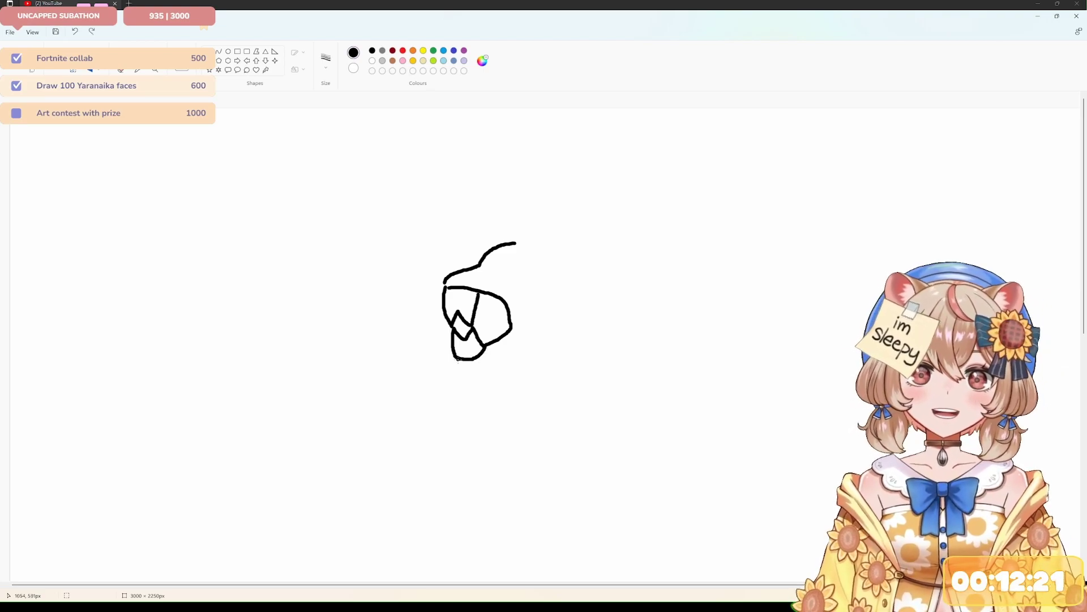
left_click_drag(455, 360, 550, 366)
mouse_move(553, 250)
left_mouse_down()
mouse_move(529, 284)
mouse_move(560, 311)
mouse_move(589, 293)
mouse_move(585, 270)
mouse_move(558, 251)
mouse_move(566, 286)
left_mouse_up()
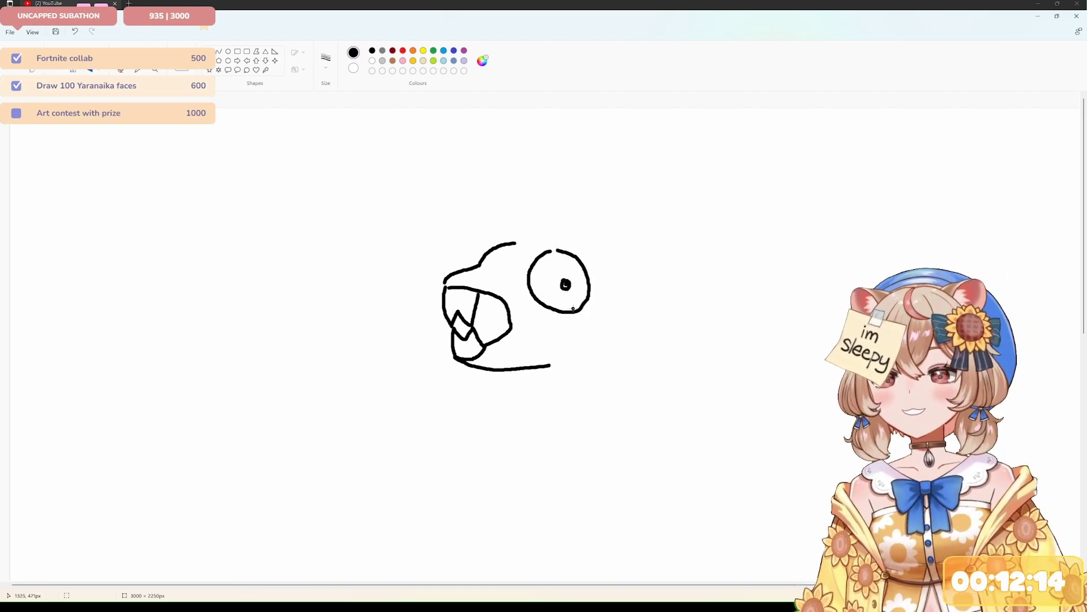
key("ctrl+z")
key("ctrl+z")
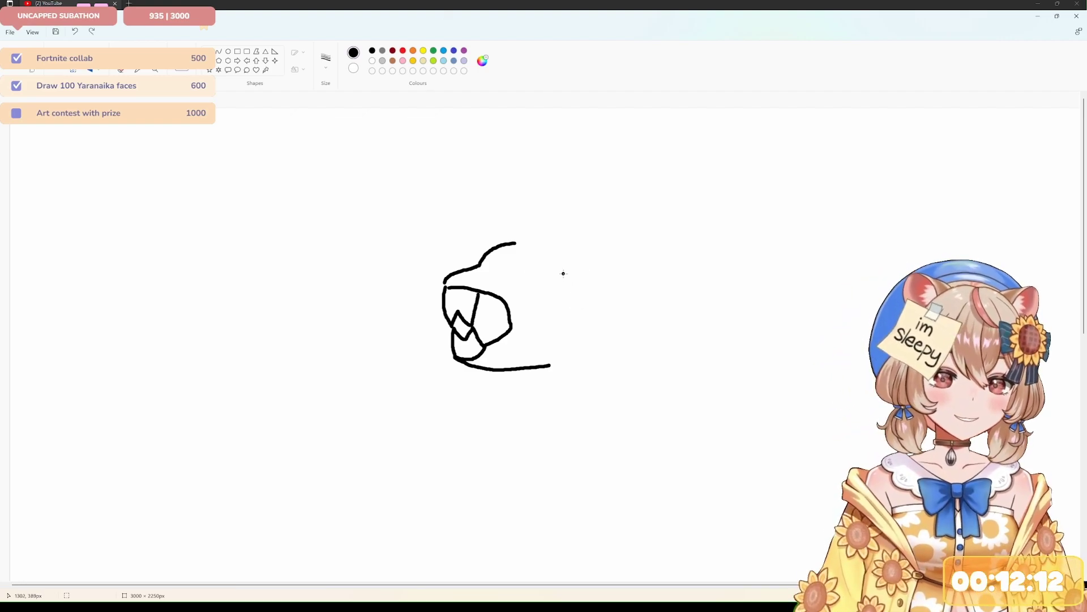
mouse_move(545, 282)
left_mouse_down()
mouse_move(600, 267)
mouse_move(579, 300)
mouse_move(549, 276)
mouse_move(569, 271)
mouse_move(563, 303)
mouse_move(527, 286)
left_mouse_up()
key("ctrl+z")
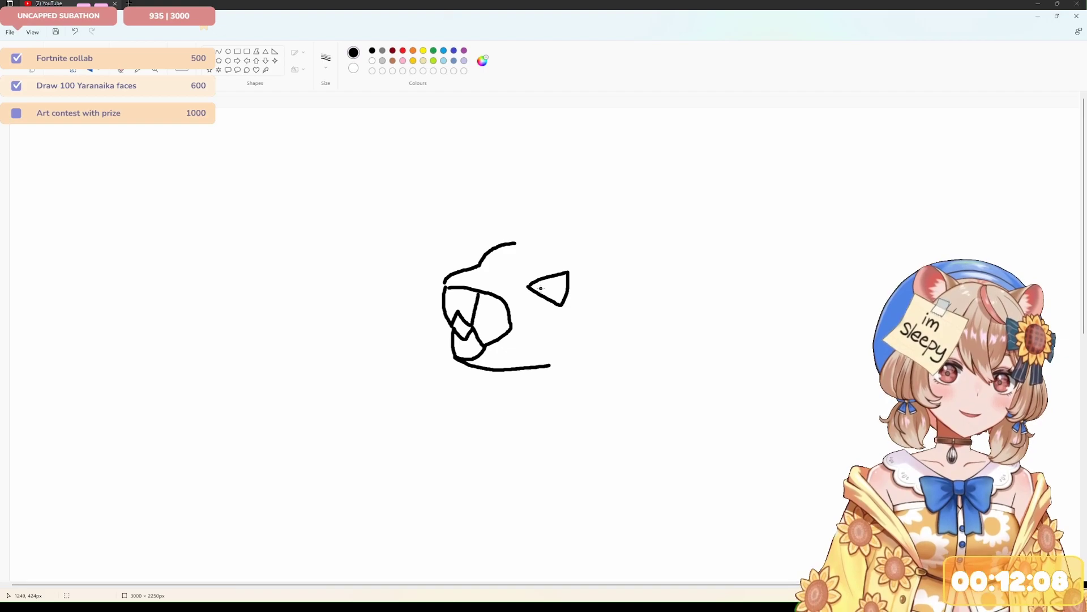
- Extend the head top, add ear bumps and a longer jaw, then a zigzag back line
mouse_move(516, 242)
left_mouse_down()
mouse_move(570, 244)
mouse_move(582, 227)
mouse_move(609, 224)
mouse_move(634, 248)
mouse_move(608, 284)
left_mouse_up()
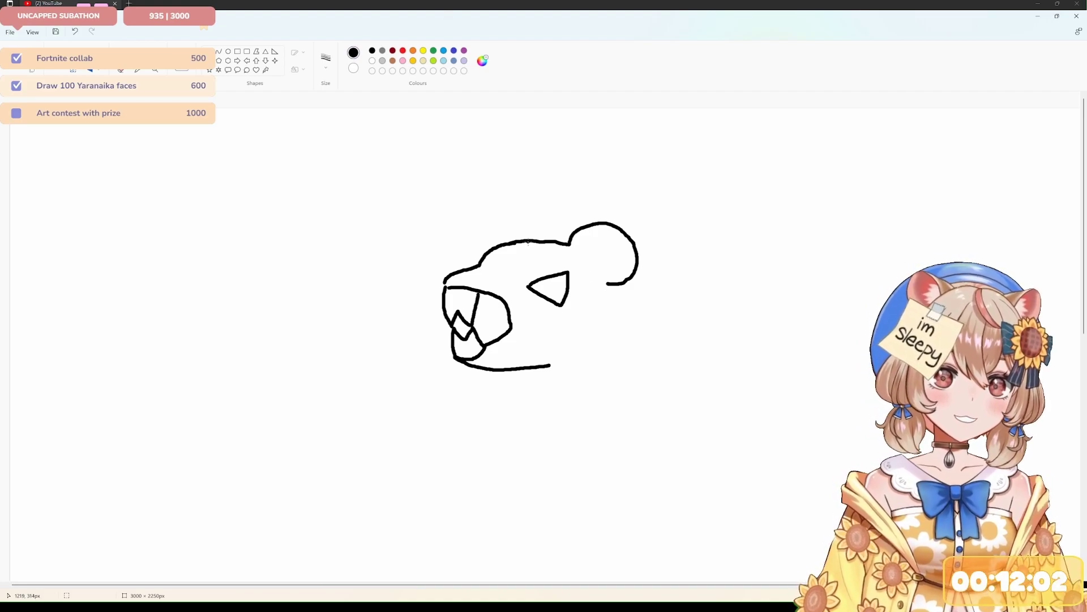
mouse_move(525, 242)
left_mouse_down()
mouse_move(550, 214)
mouse_move(569, 224)
mouse_move(558, 304)
left_mouse_up()
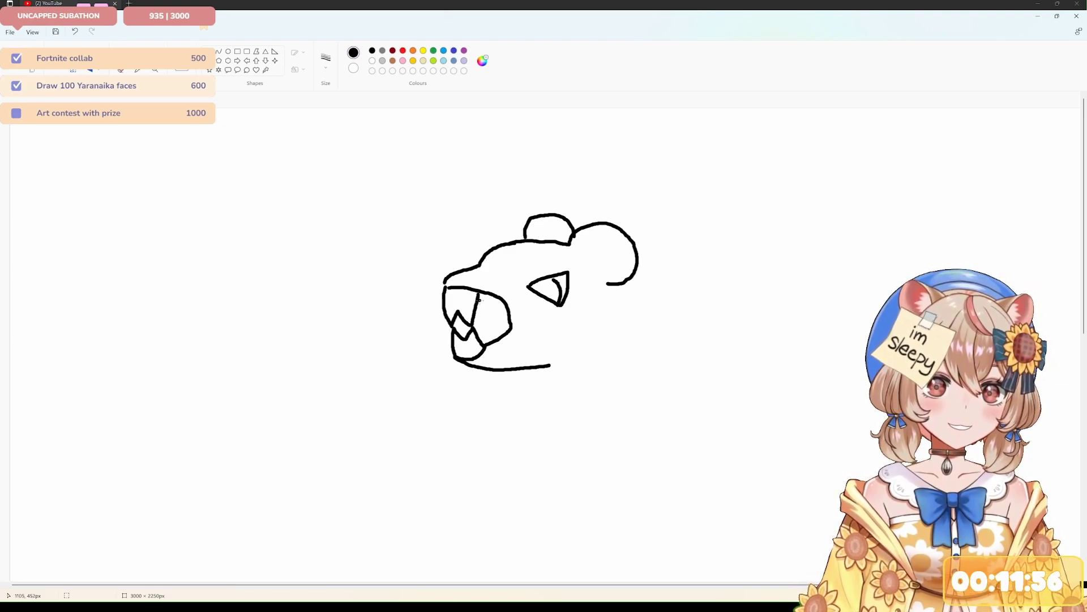
left_click_drag(478, 299, 481, 338)
key("ctrl+z")
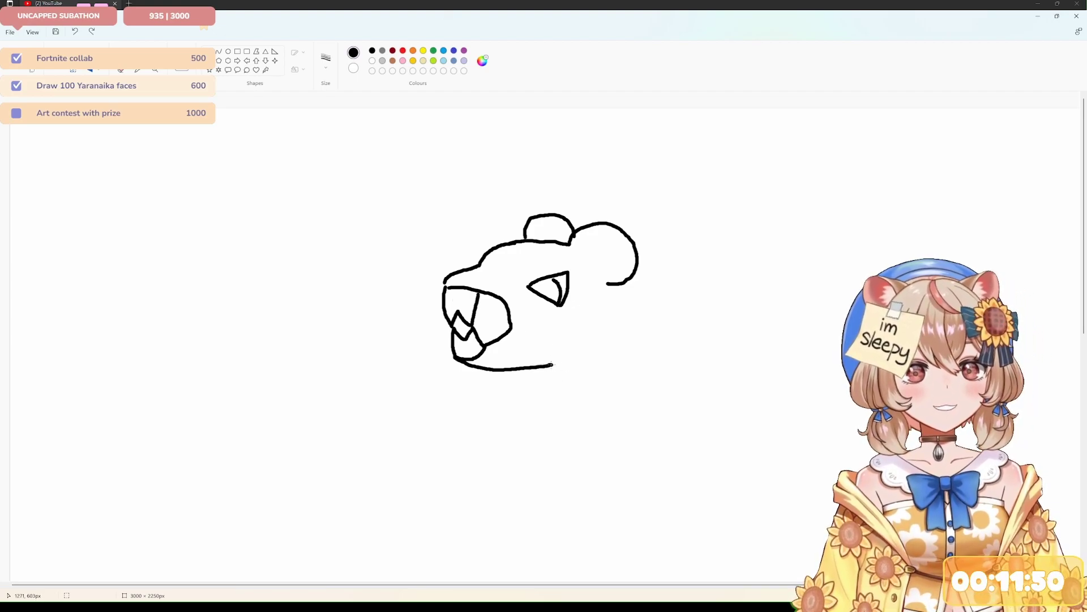
left_click_drag(551, 365, 599, 347)
mouse_move(592, 258)
left_mouse_down()
mouse_move(594, 242)
mouse_move(618, 268)
mouse_move(592, 258)
mouse_move(595, 249)
left_mouse_up()
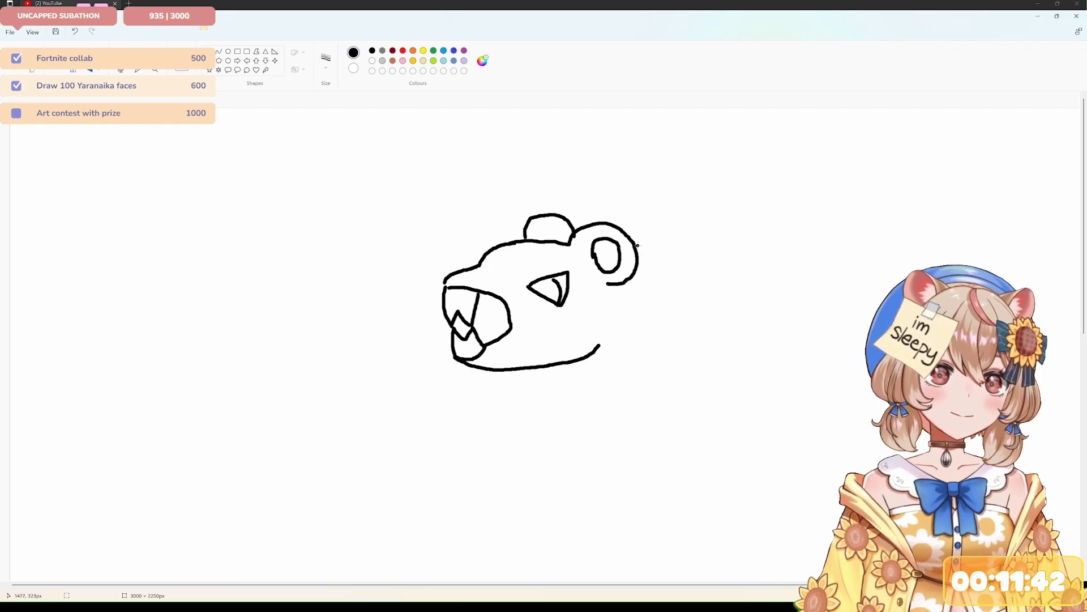
mouse_move(637, 246)
left_mouse_down()
mouse_move(737, 215)
mouse_move(728, 234)
mouse_move(834, 217)
mouse_move(816, 248)
mouse_move(863, 262)
left_mouse_up()
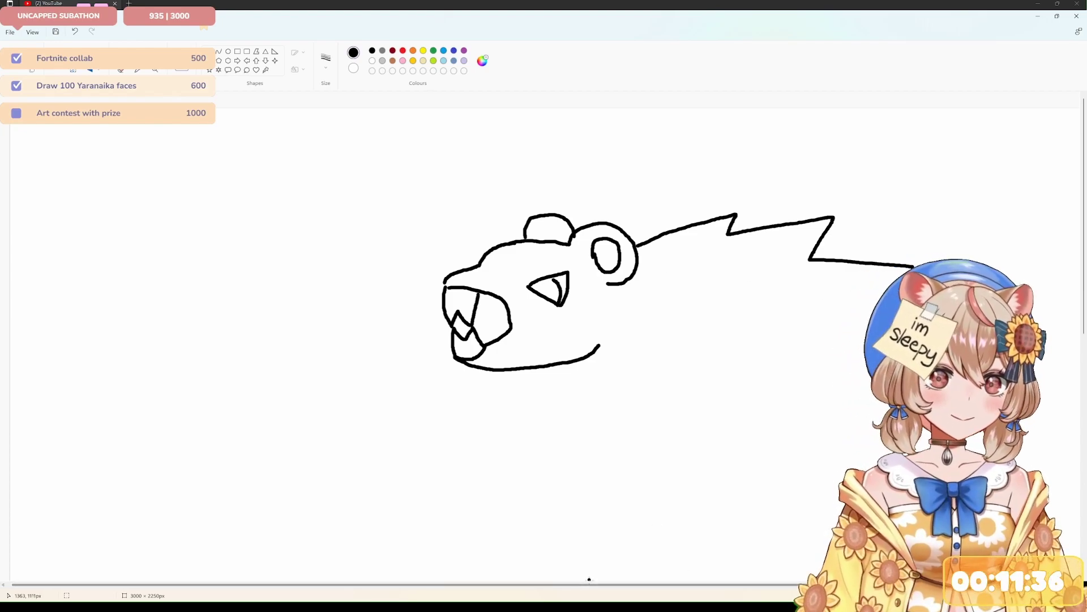
- Replace the zigzag with a long arching back line sweeping right from the head
scroll(544, 339, "right", 5)
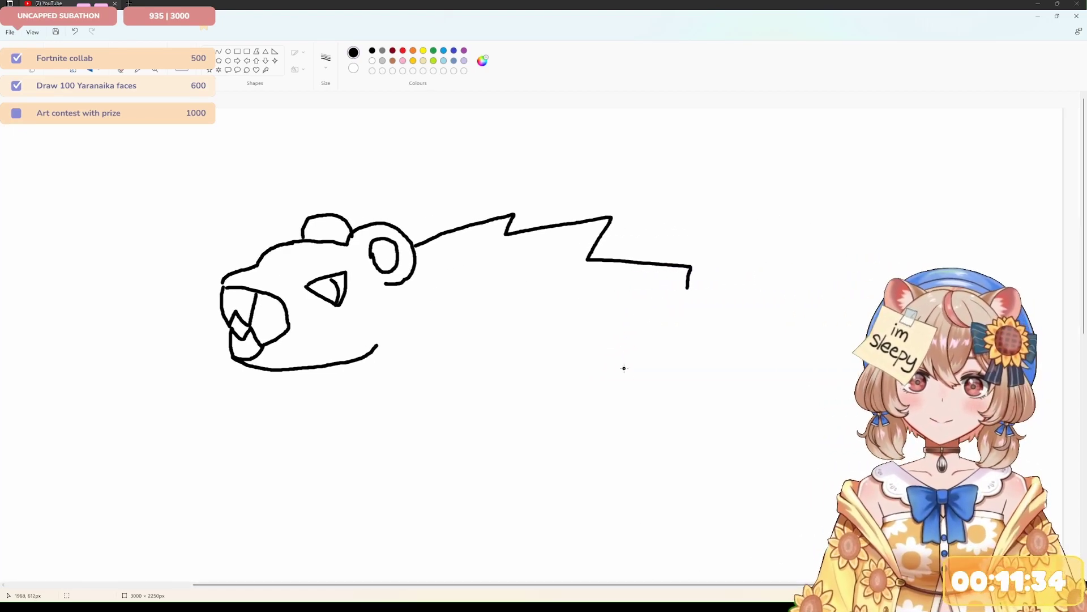
key("ctrl+z")
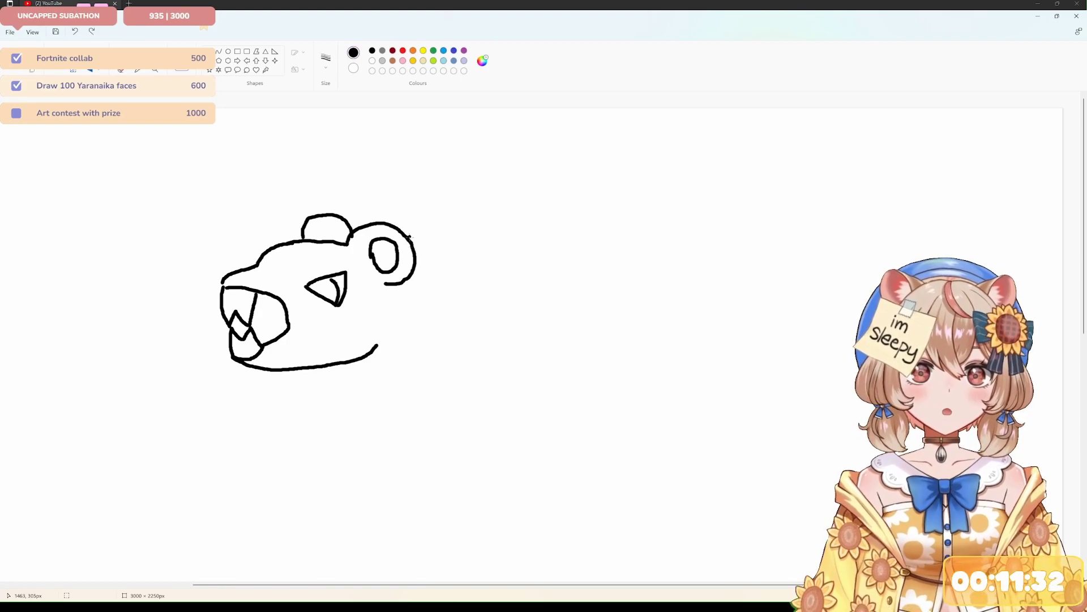
mouse_move(410, 235)
left_mouse_down()
mouse_move(447, 224)
mouse_move(663, 227)
mouse_move(727, 298)
left_mouse_up()
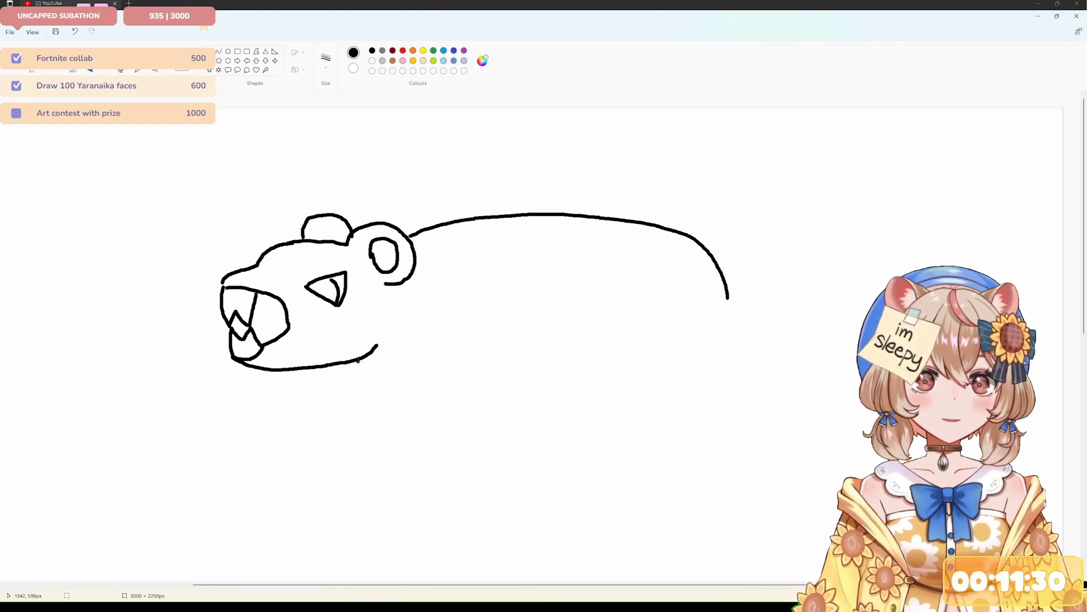
left_click_drag(357, 361, 399, 371)
key("ctrl+z")
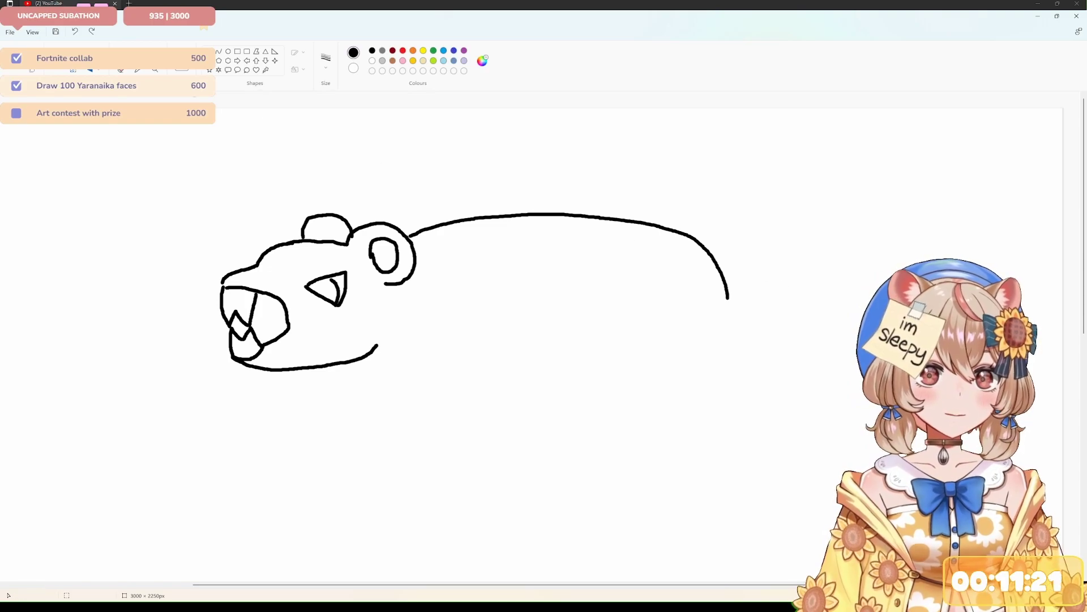
- Select the whole creature, squeeze it slightly narrower and move it down-left
left_click(33, 57)
left_click_drag(170, 138, 919, 451)
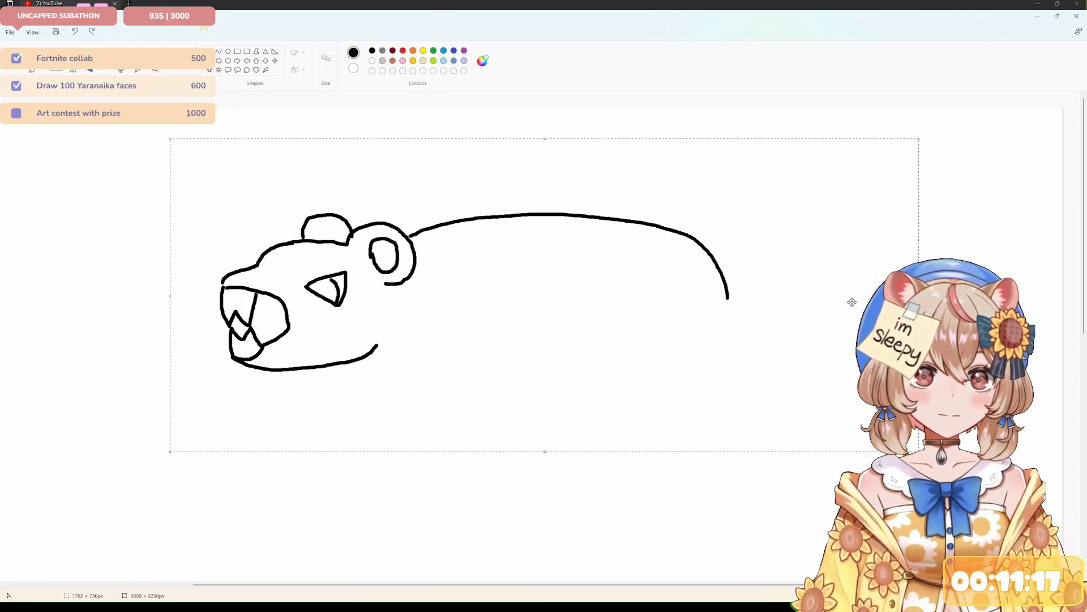
left_click_drag(918, 294, 895, 294)
mouse_move(762, 277)
left_mouse_down()
mouse_move(748, 315)
mouse_move(763, 318)
left_mouse_up()
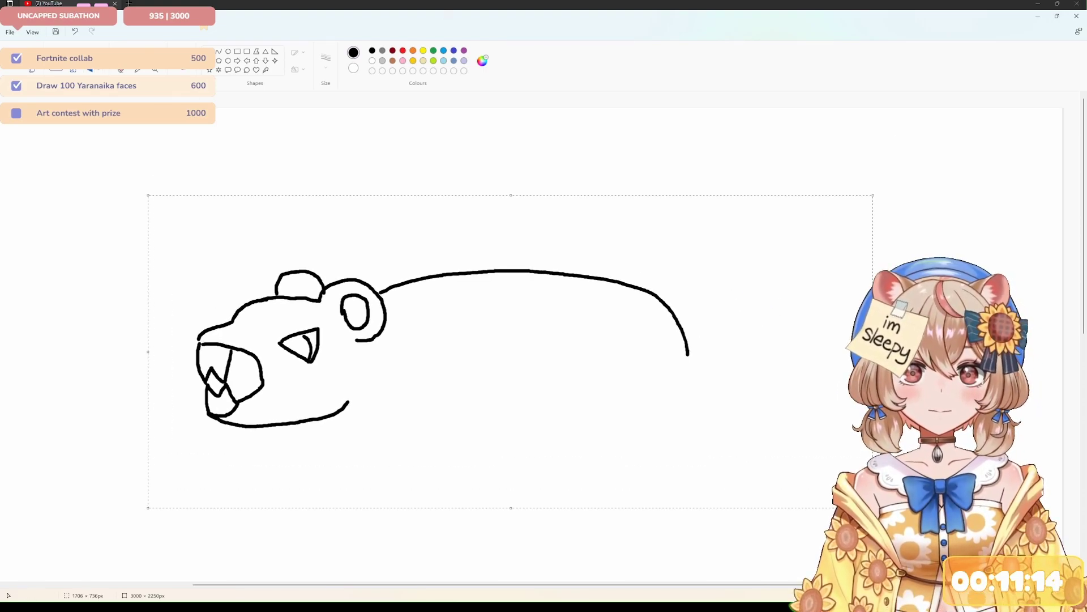
left_click(138, 69)
mouse_move(690, 347)
left_mouse_down()
mouse_move(727, 305)
mouse_move(691, 228)
mouse_move(630, 202)
mouse_move(601, 229)
left_mouse_up()
key("ctrl+z")
- Draw the curling tail, hind leg with foot, a clawed front leg and a straight belly line
mouse_move(694, 356)
left_mouse_down()
mouse_move(684, 206)
mouse_move(597, 206)
mouse_move(634, 227)
mouse_move(618, 218)
mouse_move(618, 186)
mouse_move(649, 206)
mouse_move(650, 235)
mouse_move(640, 257)
mouse_move(611, 265)
mouse_move(585, 249)
mouse_move(571, 213)
mouse_move(580, 170)
mouse_move(630, 150)
mouse_move(732, 187)
mouse_move(767, 266)
mouse_move(740, 338)
mouse_move(690, 366)
left_mouse_up()
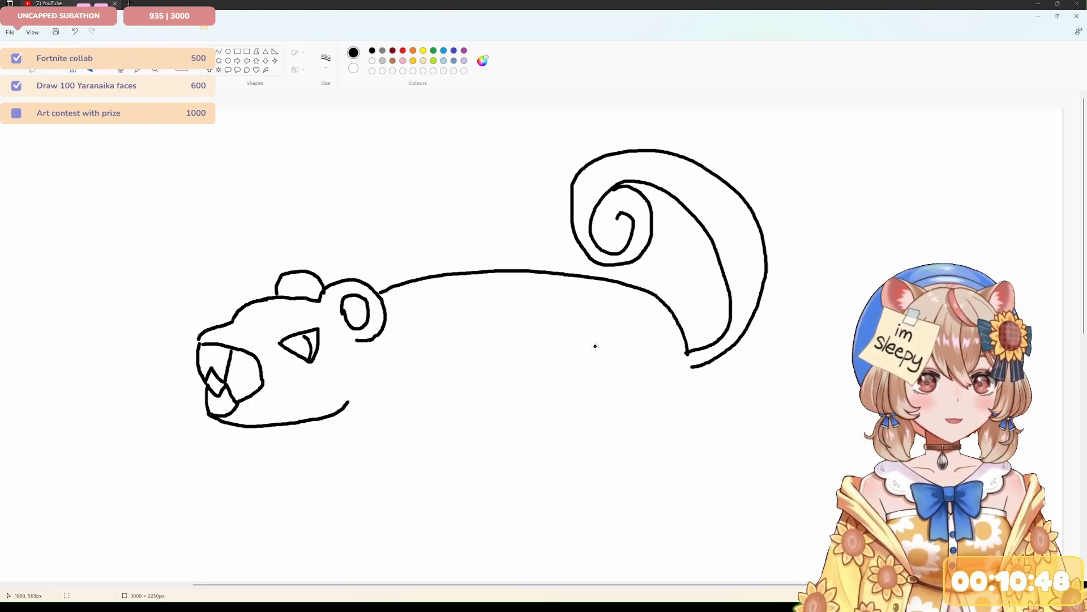
mouse_move(570, 327)
left_mouse_down()
mouse_move(525, 360)
mouse_move(526, 415)
mouse_move(593, 436)
mouse_move(552, 469)
mouse_move(569, 462)
mouse_move(568, 478)
mouse_move(581, 471)
mouse_move(593, 482)
mouse_move(655, 431)
mouse_move(637, 405)
mouse_move(696, 368)
left_mouse_up()
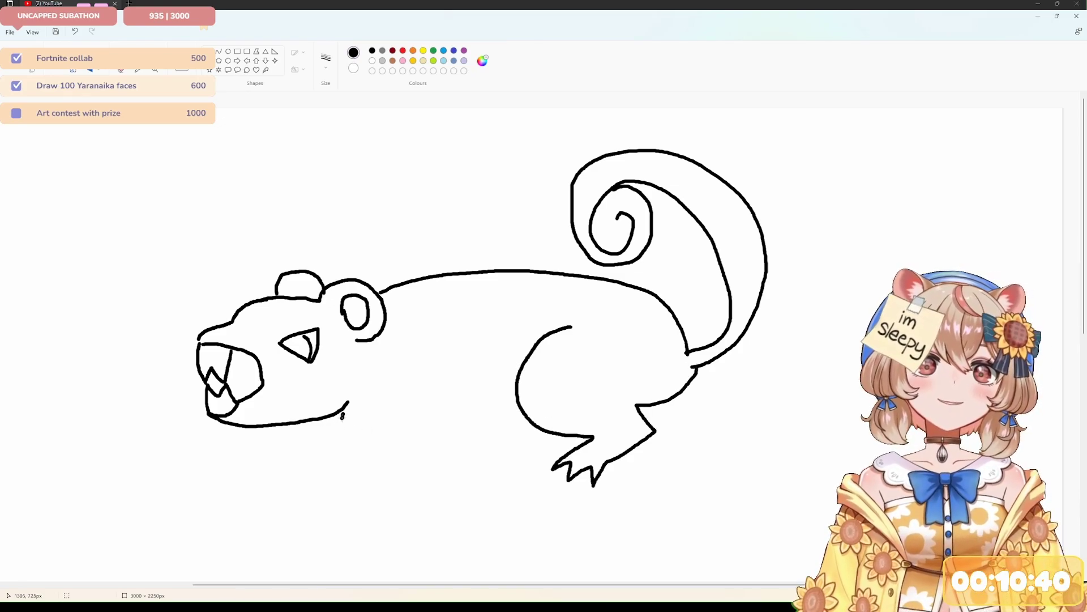
mouse_move(344, 412)
left_mouse_down()
mouse_move(206, 512)
mouse_move(225, 506)
mouse_move(220, 529)
mouse_move(343, 486)
mouse_move(397, 420)
left_mouse_up()
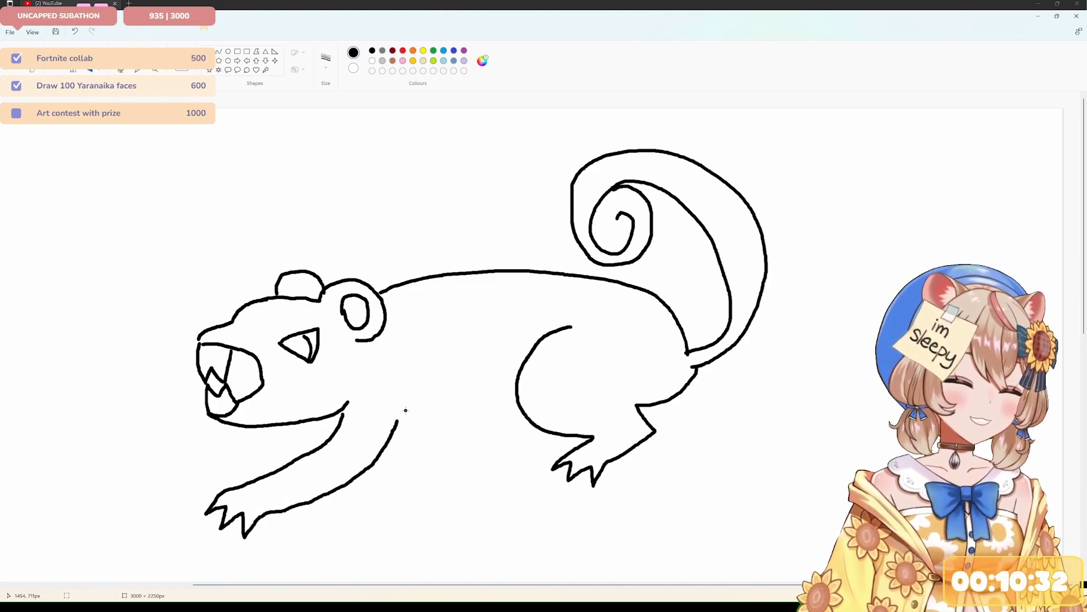
mouse_move(400, 426)
left_mouse_down()
mouse_move(390, 437)
mouse_move(477, 445)
mouse_move(530, 429)
left_mouse_up()
key("ctrl+z")
left_click_drag(395, 435, 555, 435)
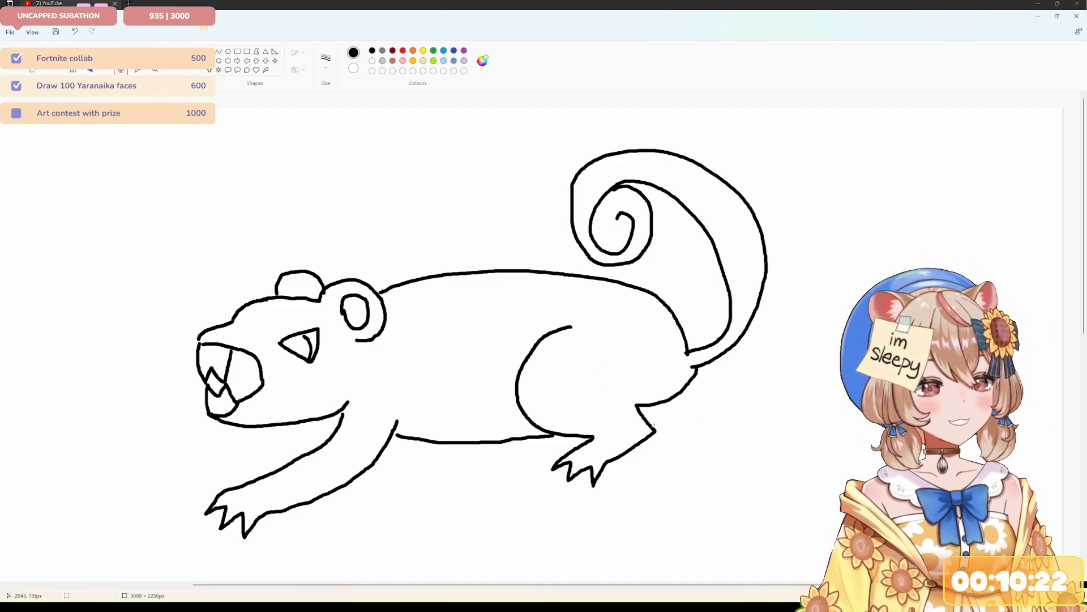
- Erase the old hind-leg stroke, redraw it up to the tail base, and add a second front paw
mouse_move(657, 400)
left_mouse_down()
mouse_move(696, 373)
mouse_move(678, 400)
mouse_move(638, 409)
left_mouse_up()
left_click(182, 56)
mouse_move(647, 421)
left_mouse_down()
mouse_move(674, 415)
mouse_move(687, 362)
left_mouse_up()
mouse_move(235, 429)
left_mouse_down()
mouse_move(164, 455)
mouse_move(220, 469)
mouse_move(343, 417)
left_mouse_up()
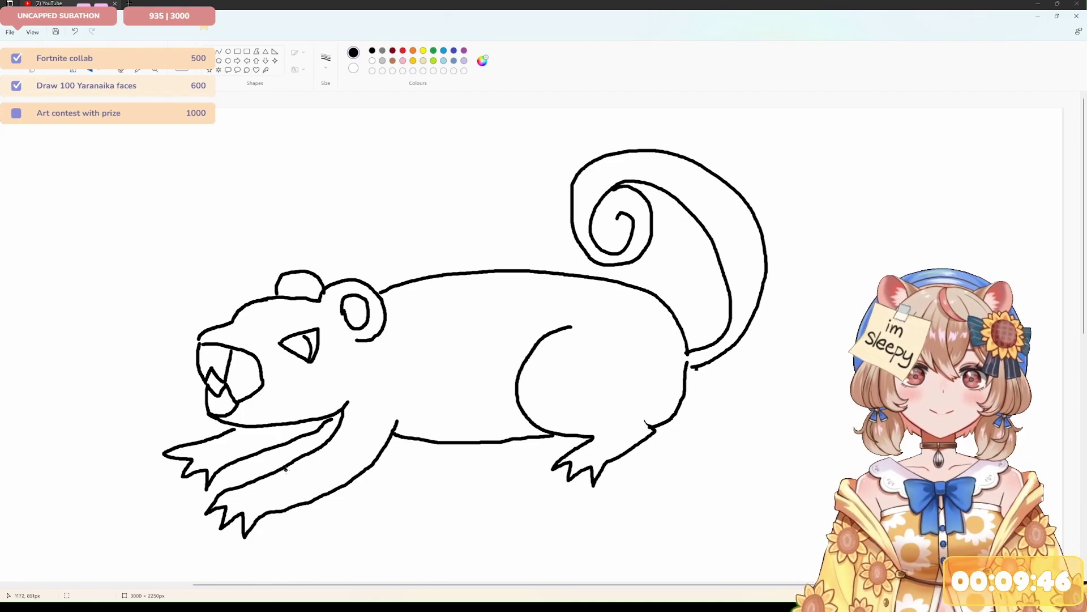
- Add jagged toes to the front legs and hind foot and mark off the tail tip
mouse_move(286, 469)
left_mouse_down()
mouse_move(310, 496)
mouse_move(279, 470)
left_mouse_up()
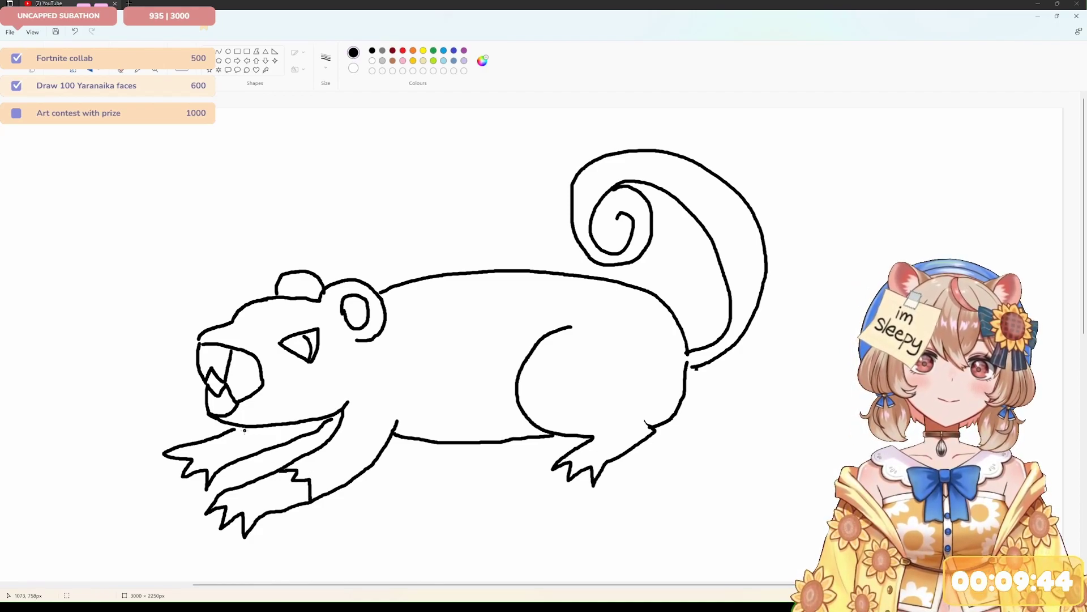
left_click_drag(245, 430, 273, 442)
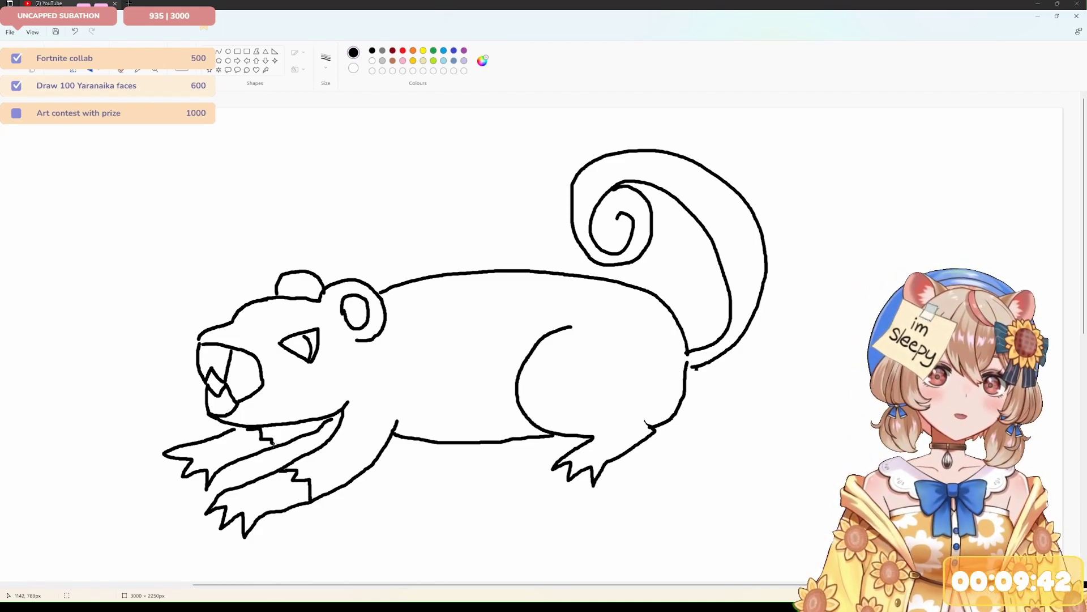
left_click_drag(593, 439, 648, 440)
mouse_move(692, 213)
left_mouse_down()
mouse_move(695, 188)
mouse_move(718, 176)
left_mouse_up()
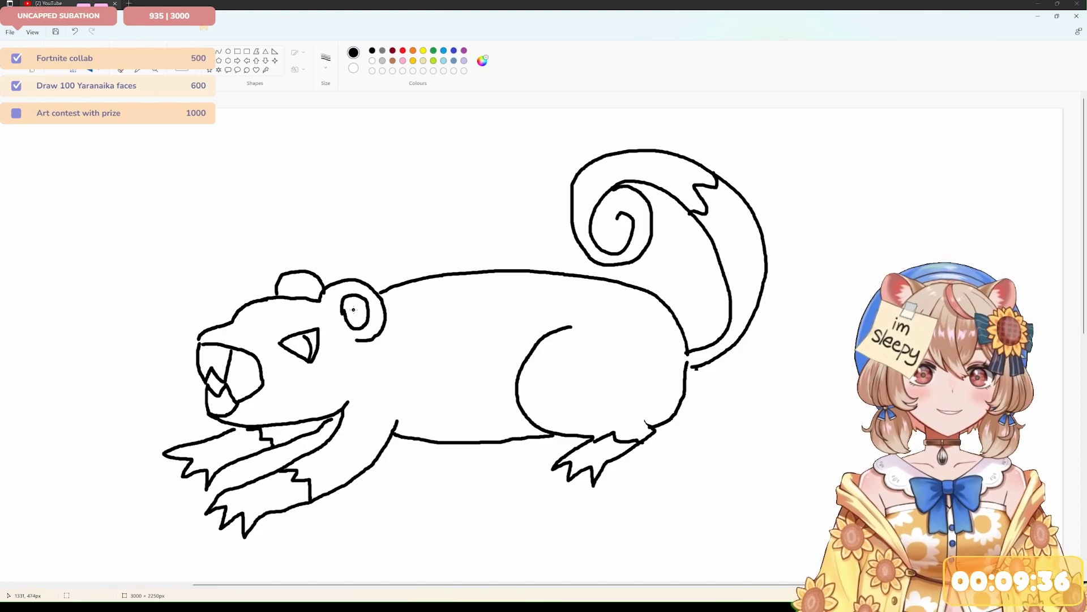
- Replace the tooth and mouth strokes with a single line inside the mouth
left_click_drag(210, 354, 218, 400)
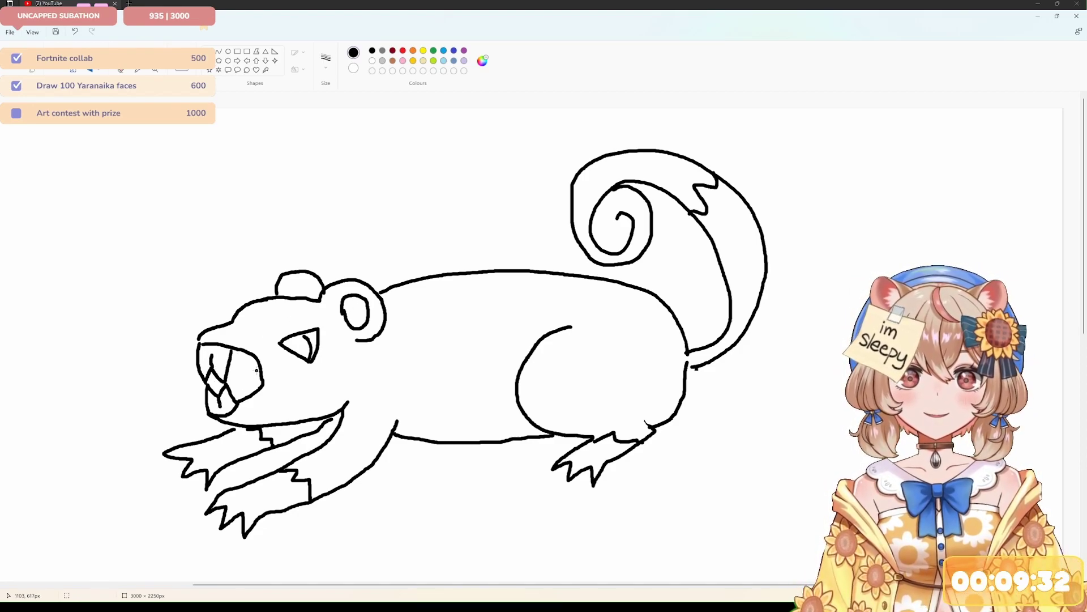
mouse_move(258, 369)
left_mouse_down()
mouse_move(204, 392)
mouse_move(166, 387)
mouse_move(181, 400)
mouse_move(170, 414)
mouse_move(209, 402)
left_mouse_up()
key("ctrl+z")
key("ctrl+z")
key("ctrl+z")
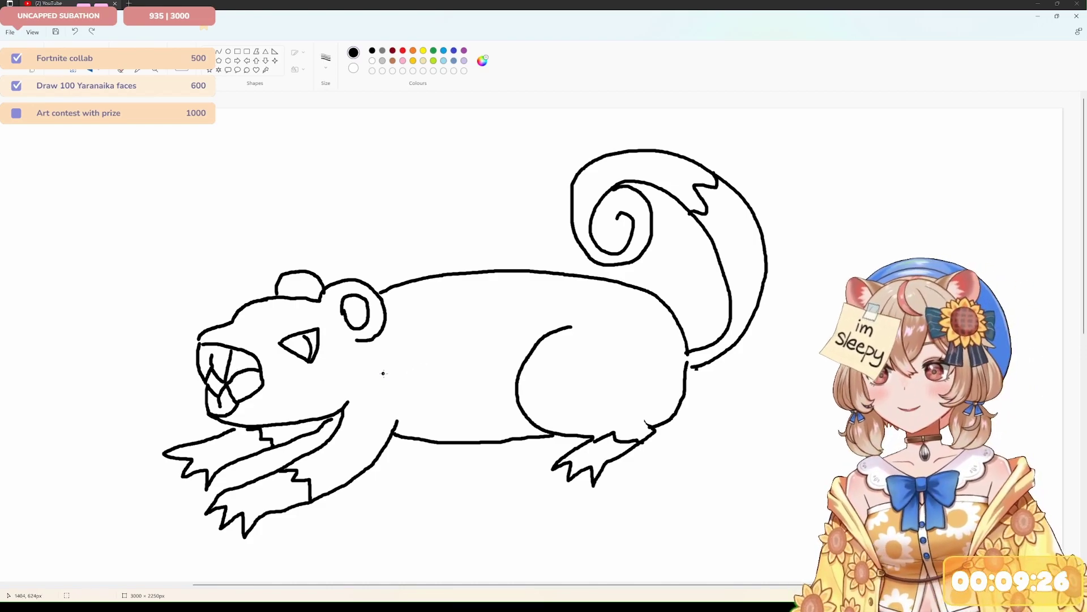
left_click_drag(226, 391, 262, 372)
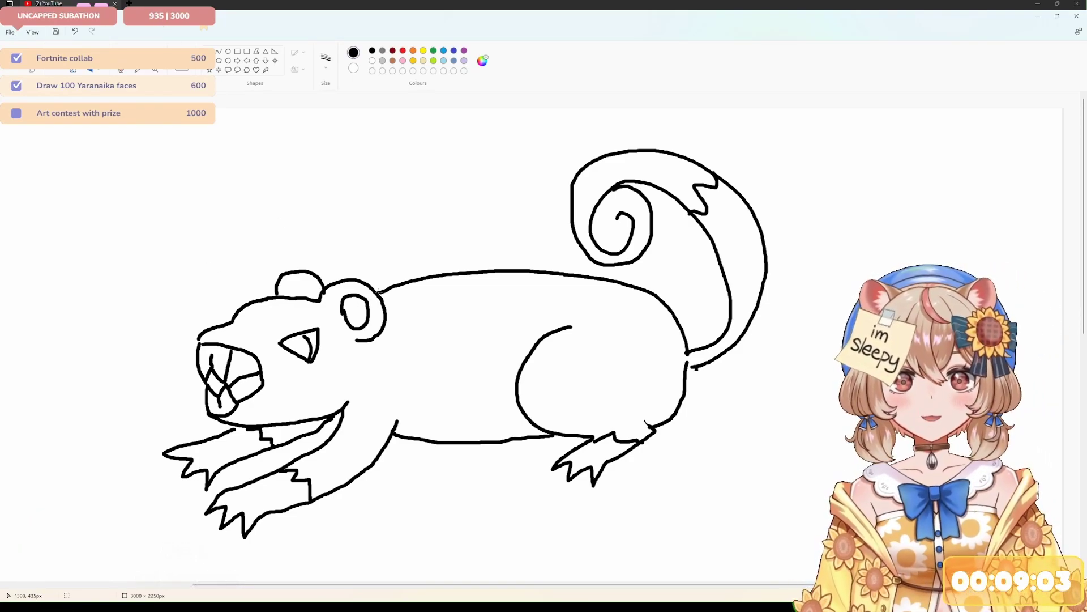
- Try filling the rat purple, undoing the leaks and closing the outline gap near the tail base
left_click(464, 51)
left_click(462, 334)
key("ctrl+z")
left_click(372, 50)
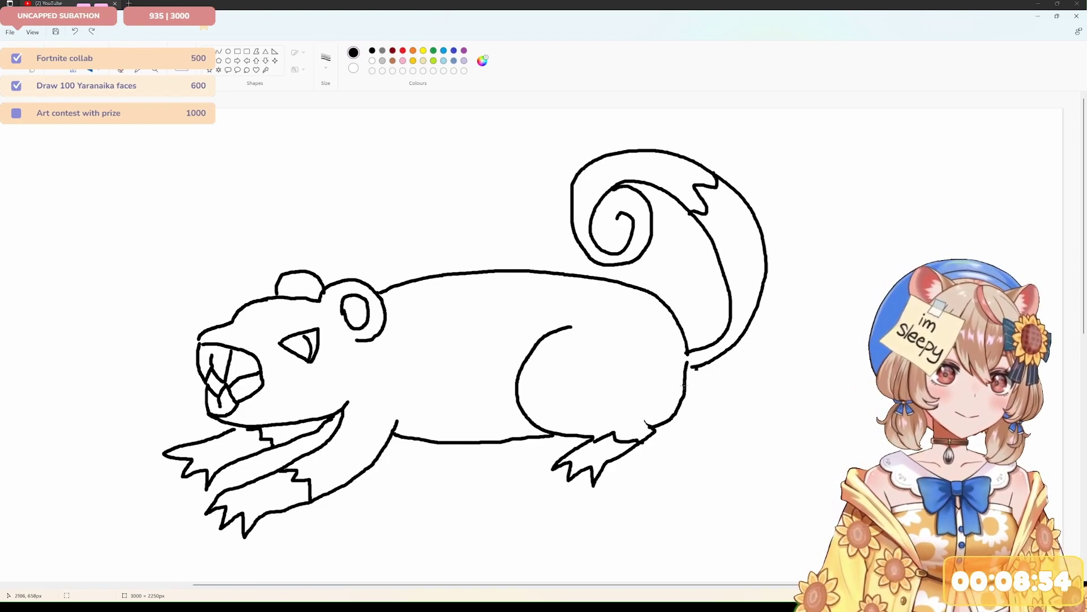
left_click(689, 367)
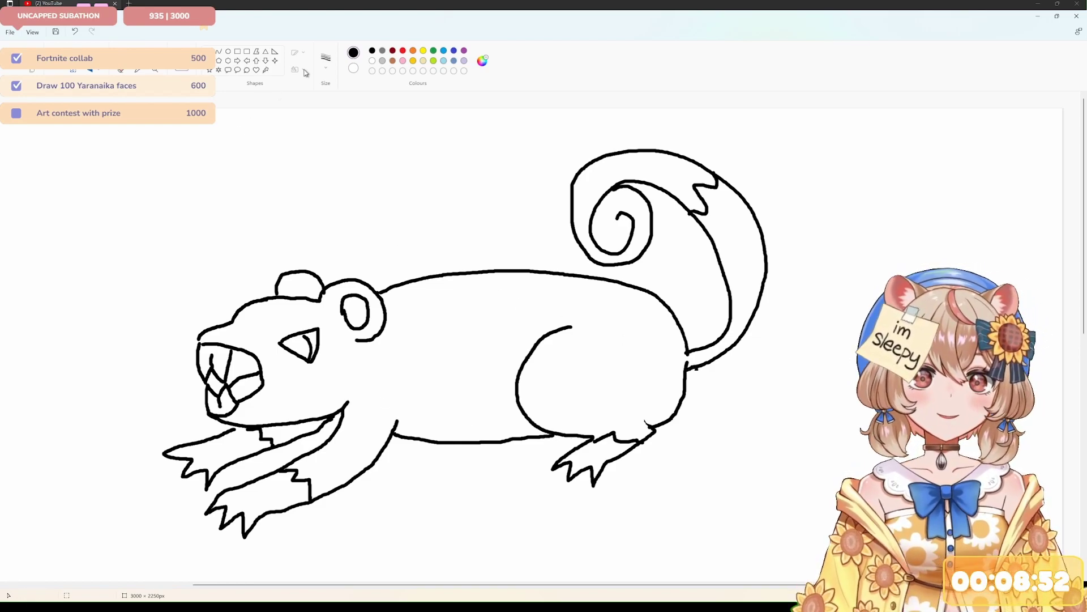
left_click(464, 50)
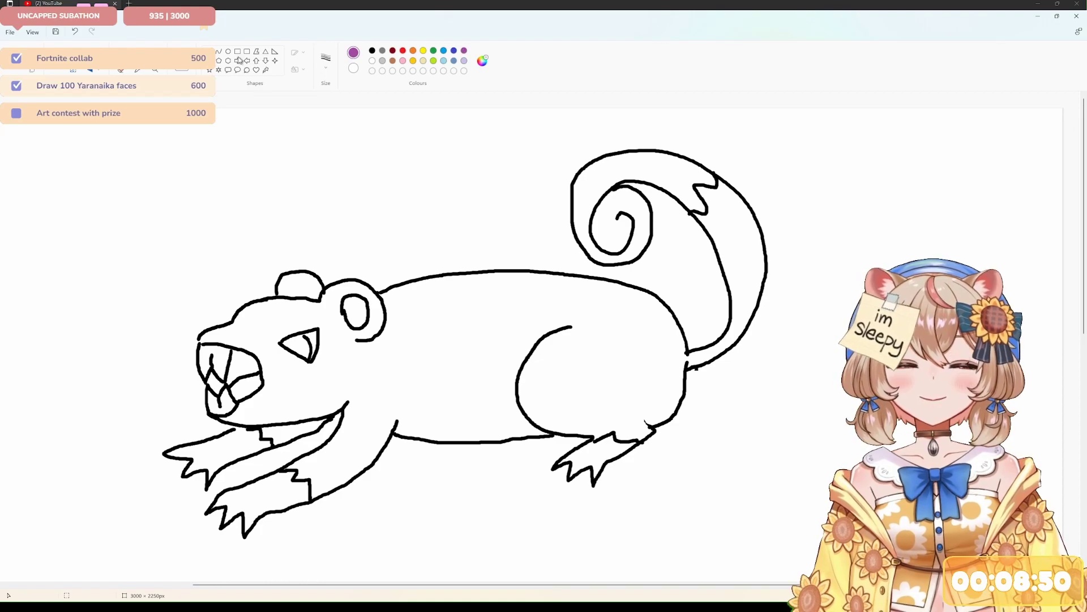
left_click(139, 55)
left_click(433, 349)
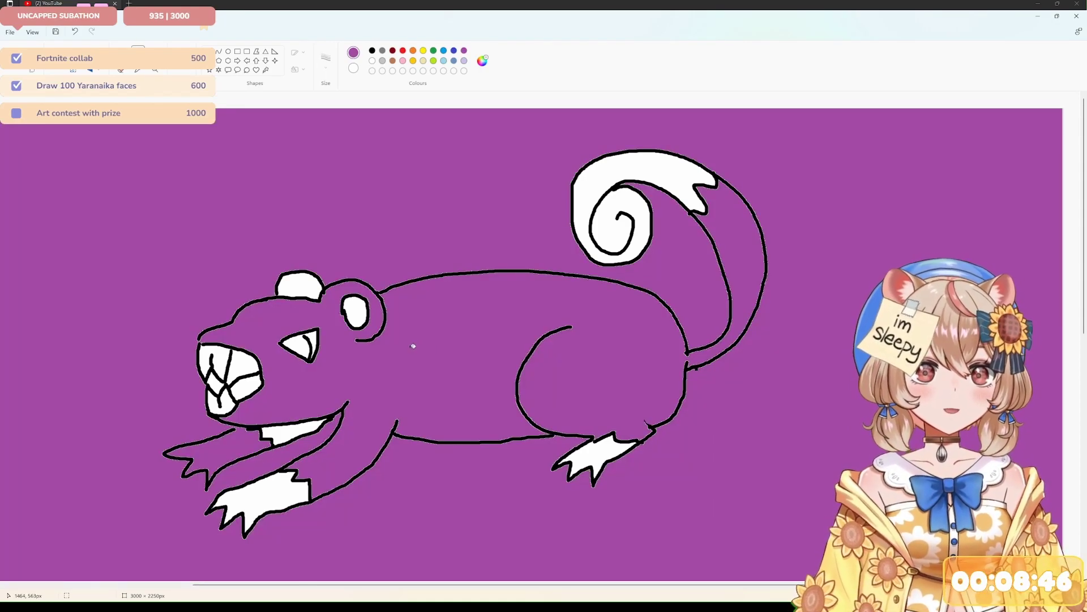
key("ctrl+z")
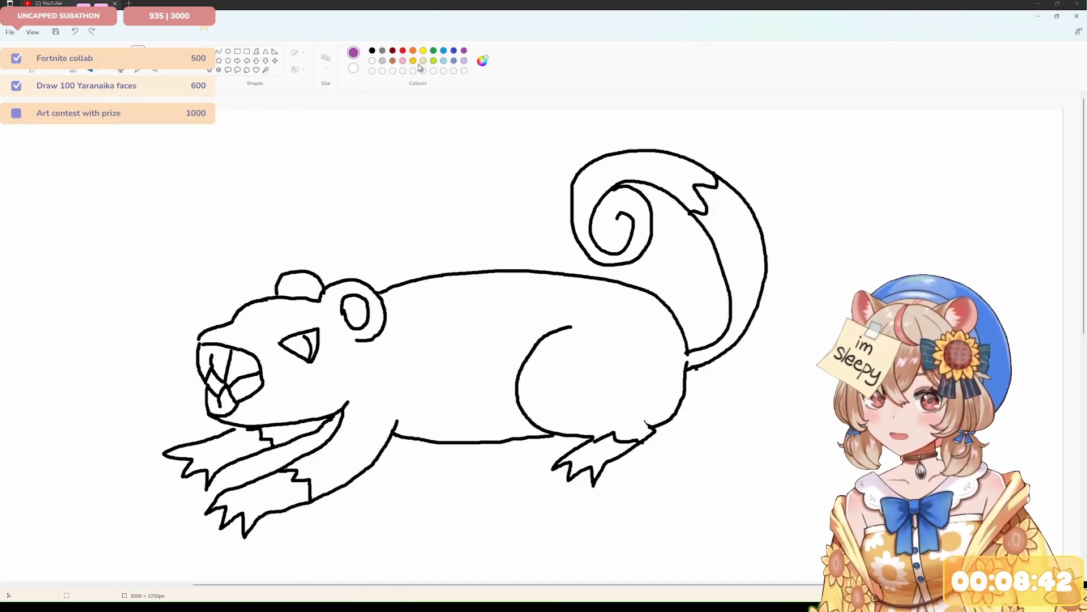
- Seal the mouth-corner and lower-jaw gaps in black, then fill the body, head, tail and top ear purple
left_click(372, 51)
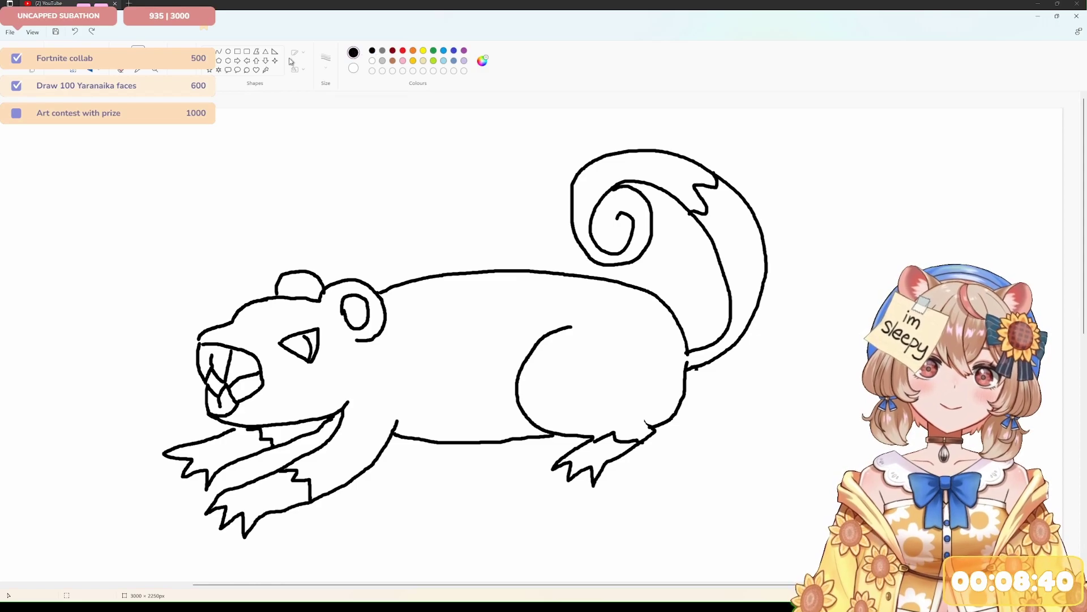
left_click(198, 342)
left_click_drag(233, 429, 249, 425)
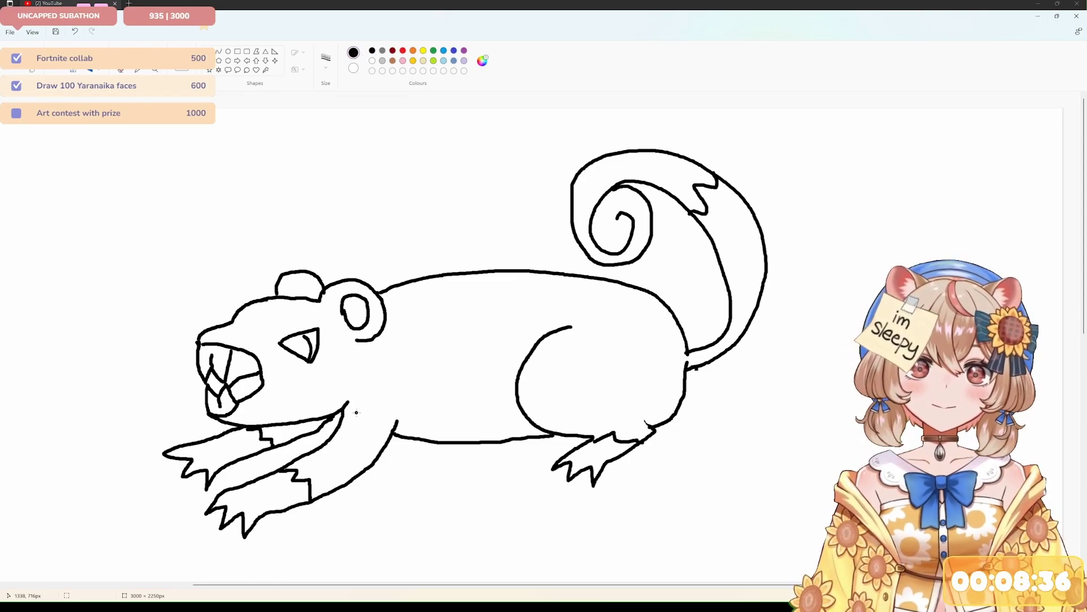
left_click(464, 51)
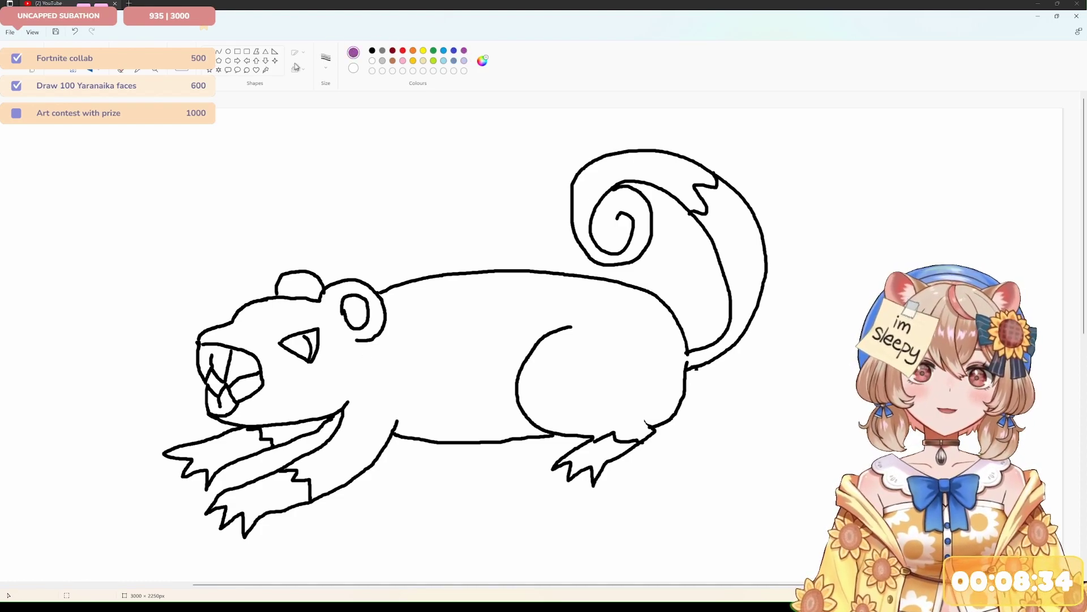
left_click(426, 368)
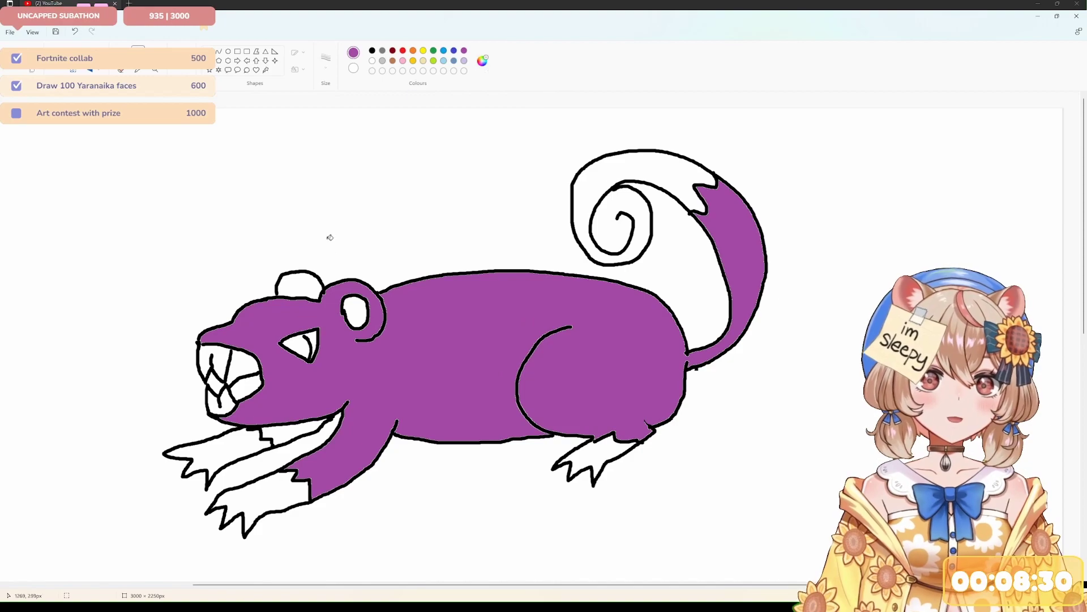
left_click(294, 293)
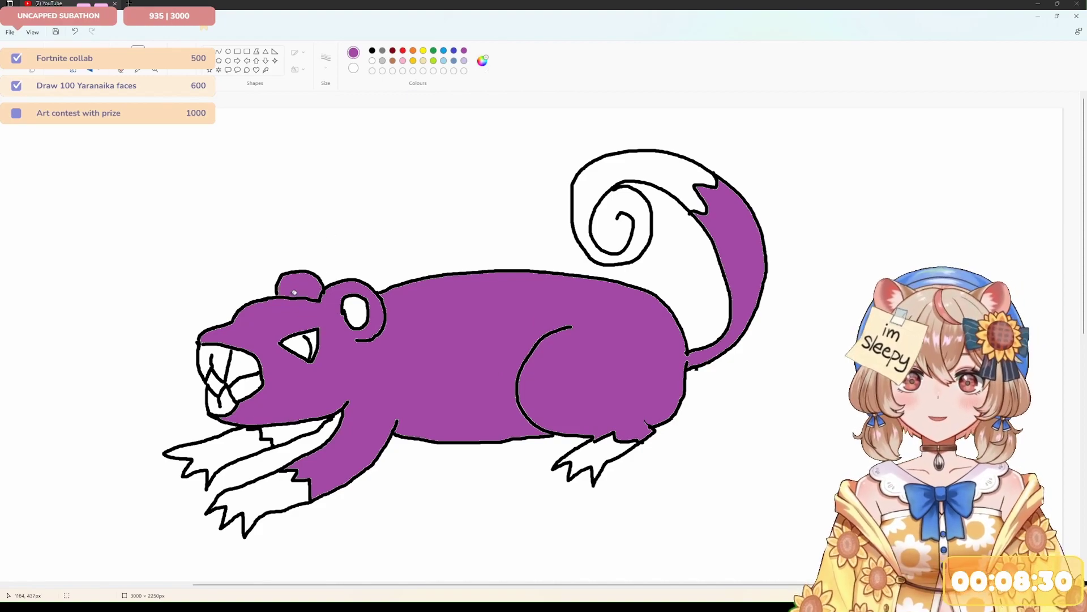
- Colour the top ear and the patch under the jaw grey instead of blue
left_click(454, 51)
left_click(293, 433)
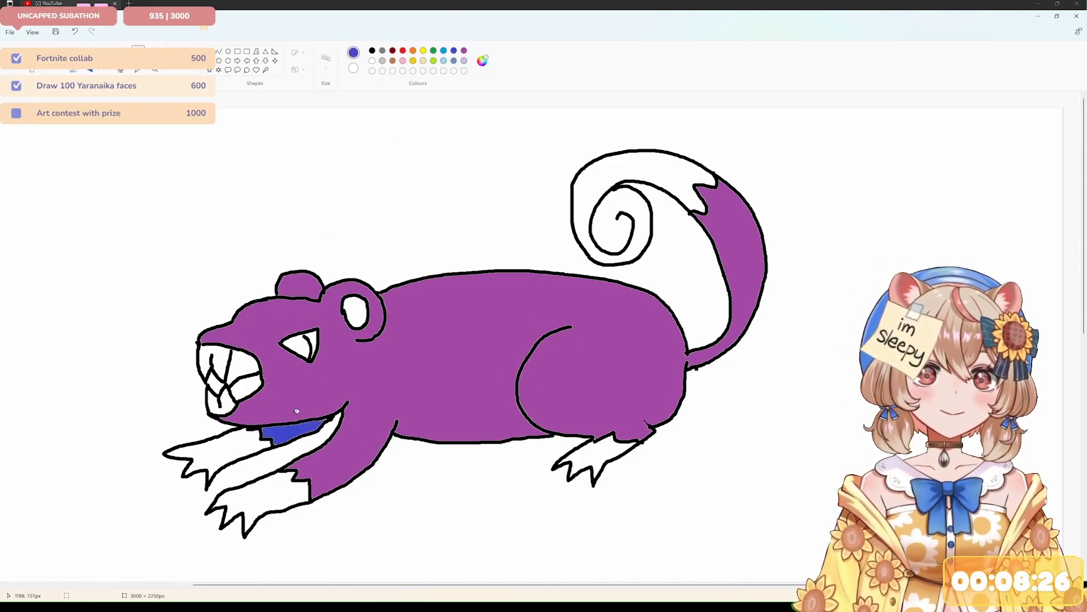
left_click(312, 282)
key("ctrl+z")
key("ctrl+z")
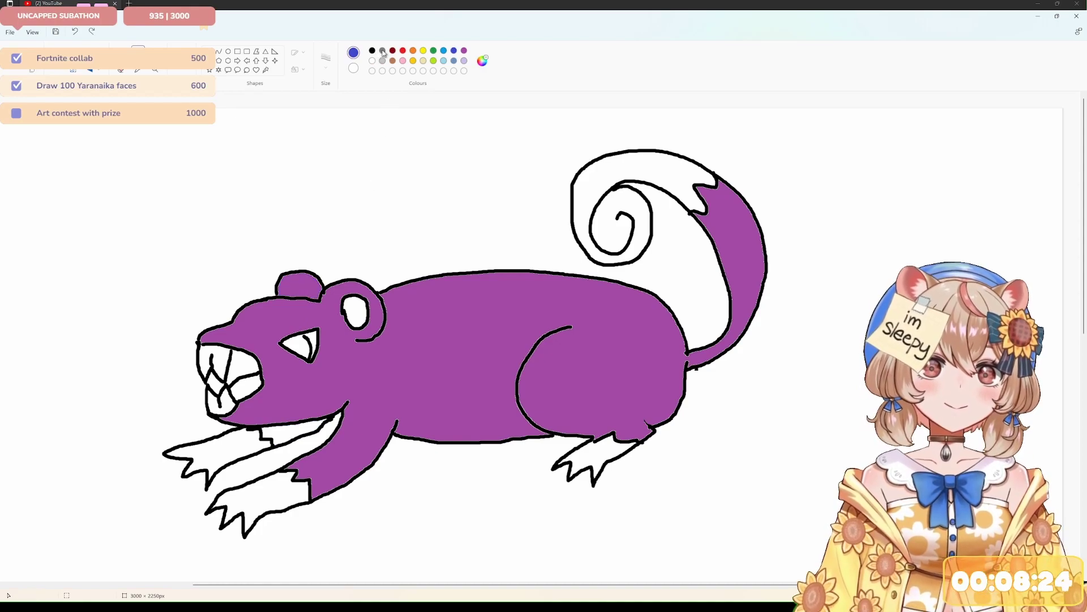
left_click(382, 50)
left_click(306, 288)
left_click(306, 422)
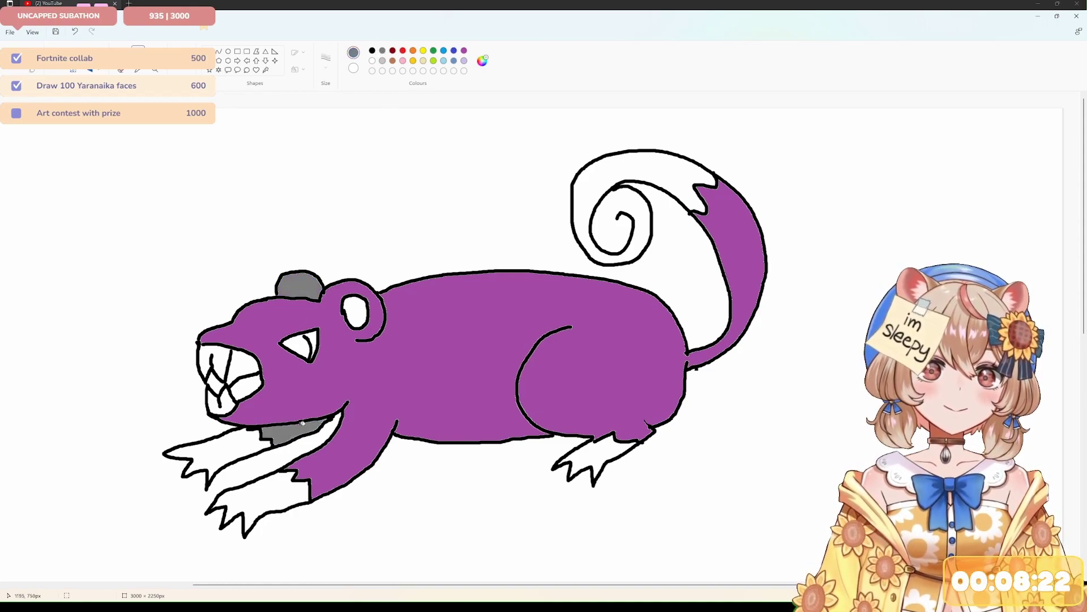
- Fill both front paws, the back paw and the tail spiral pale yellow
left_click(424, 61)
left_click(215, 465)
left_click(269, 490)
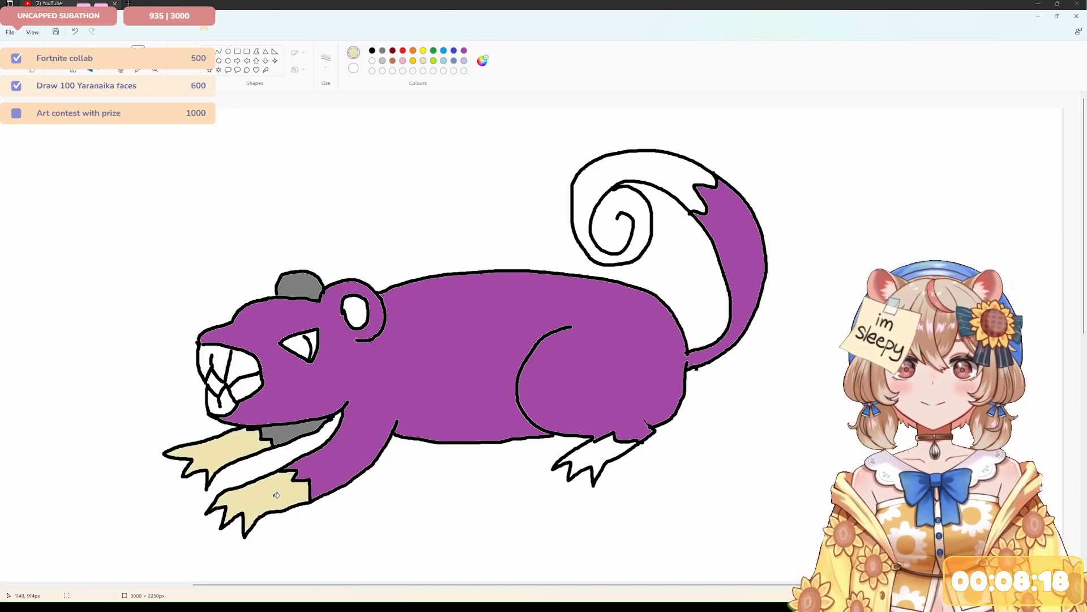
left_click(609, 455)
left_click(639, 166)
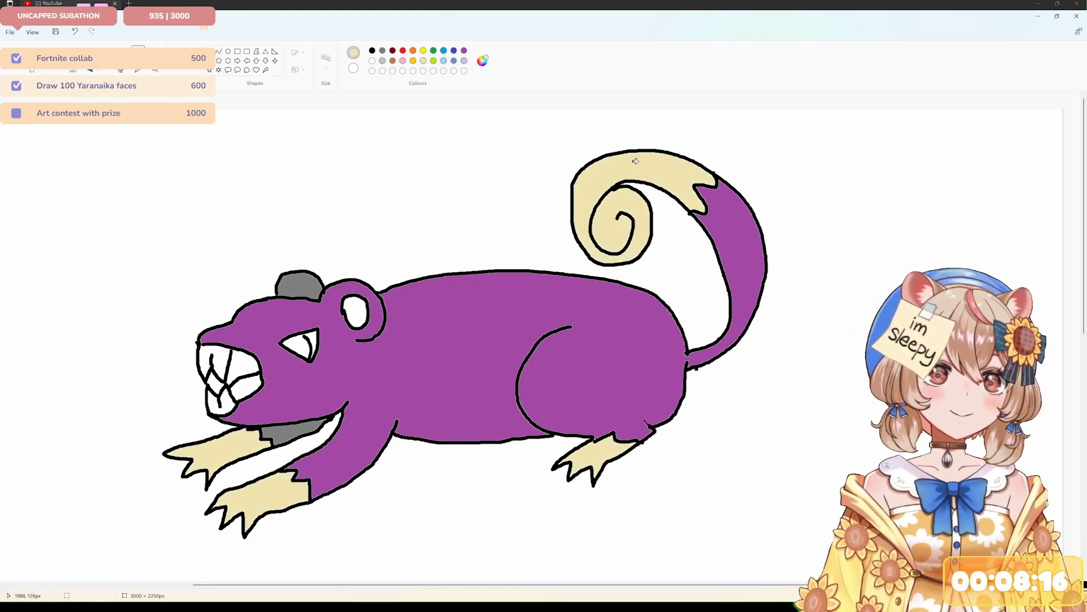
left_click(372, 50)
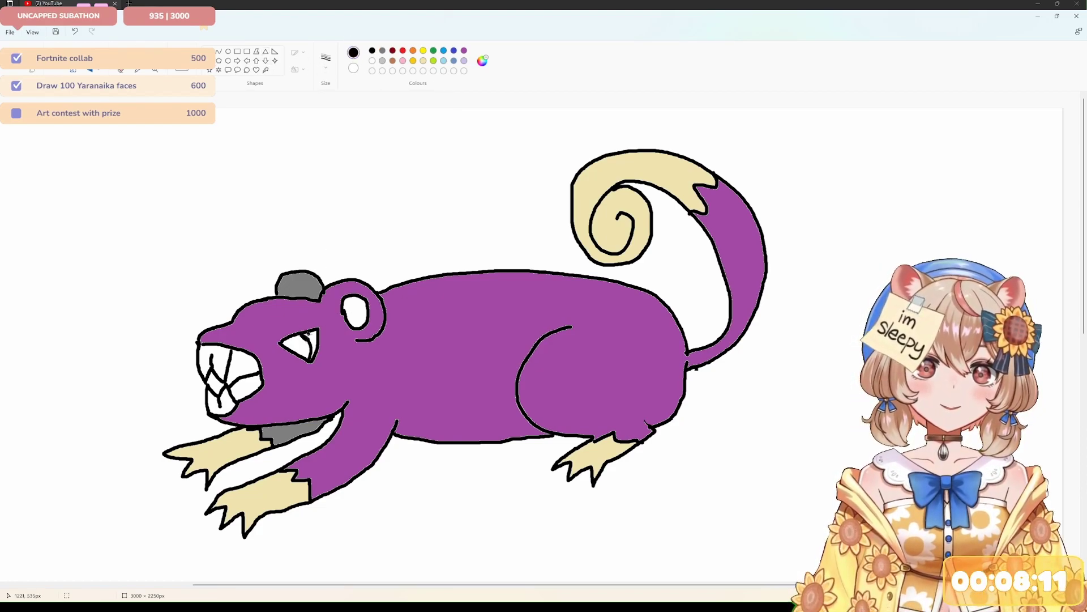
- Fill the gums pink, the eye red, the upper and lower teeth beige, and the inner ear cream
left_click(402, 61)
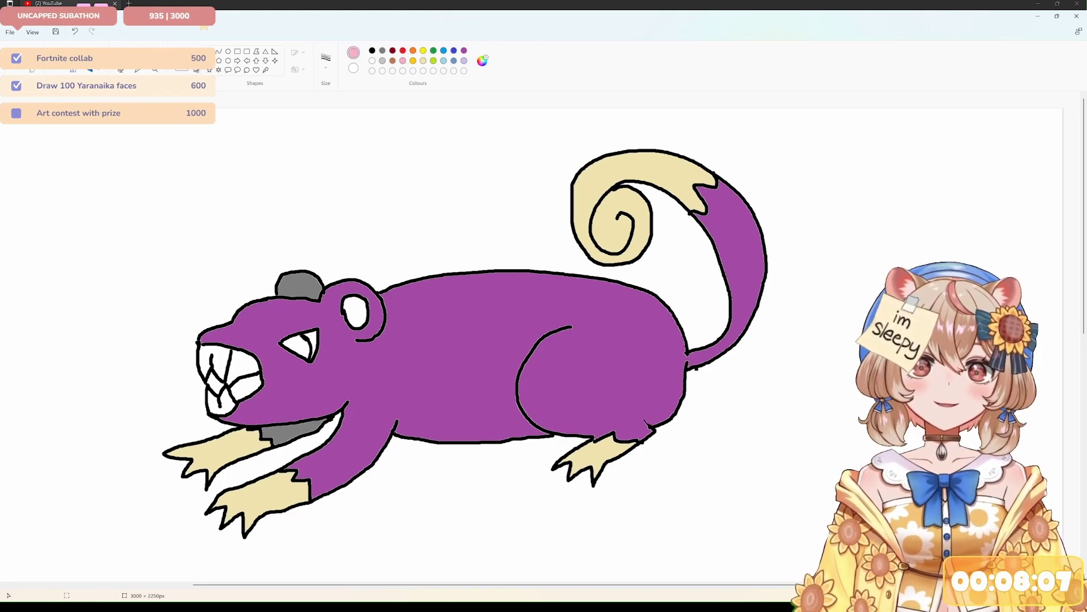
left_click(252, 387)
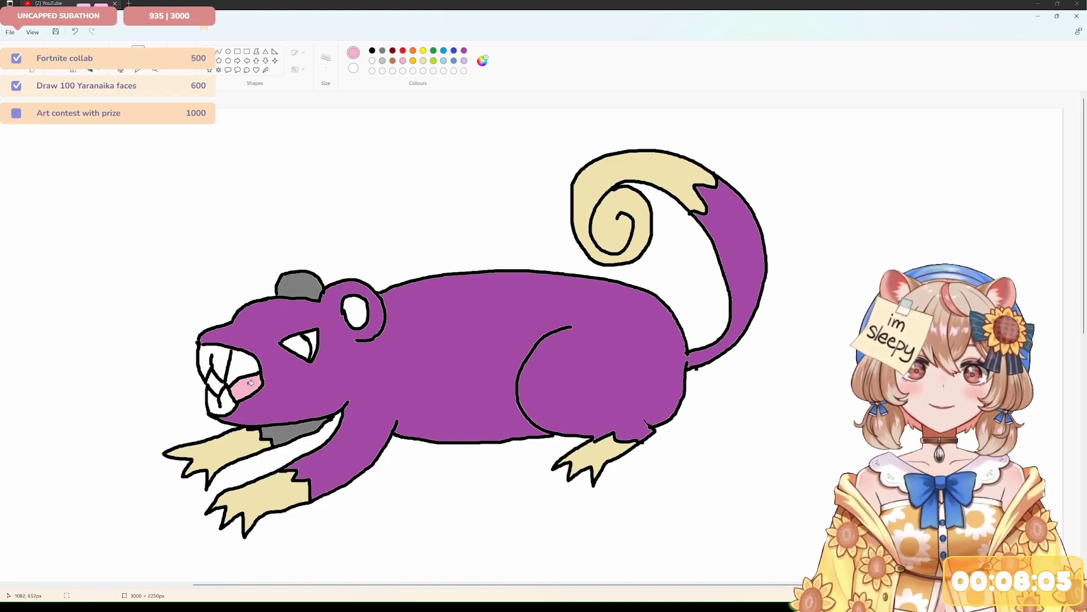
left_click(403, 51)
left_click(301, 346)
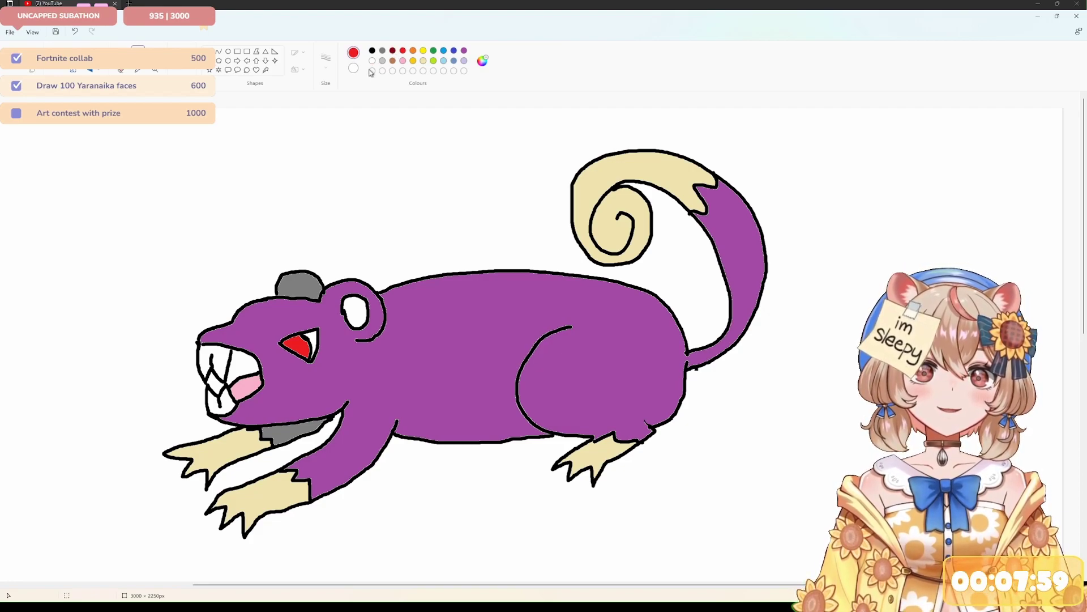
left_click(424, 61)
left_click(220, 364)
left_click(234, 397)
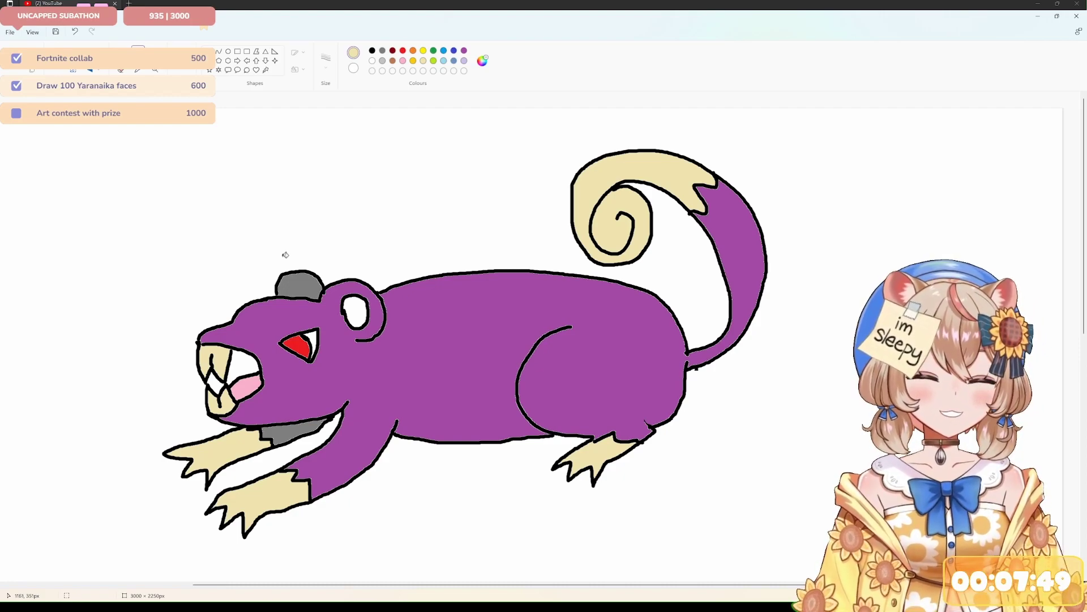
left_click(359, 322)
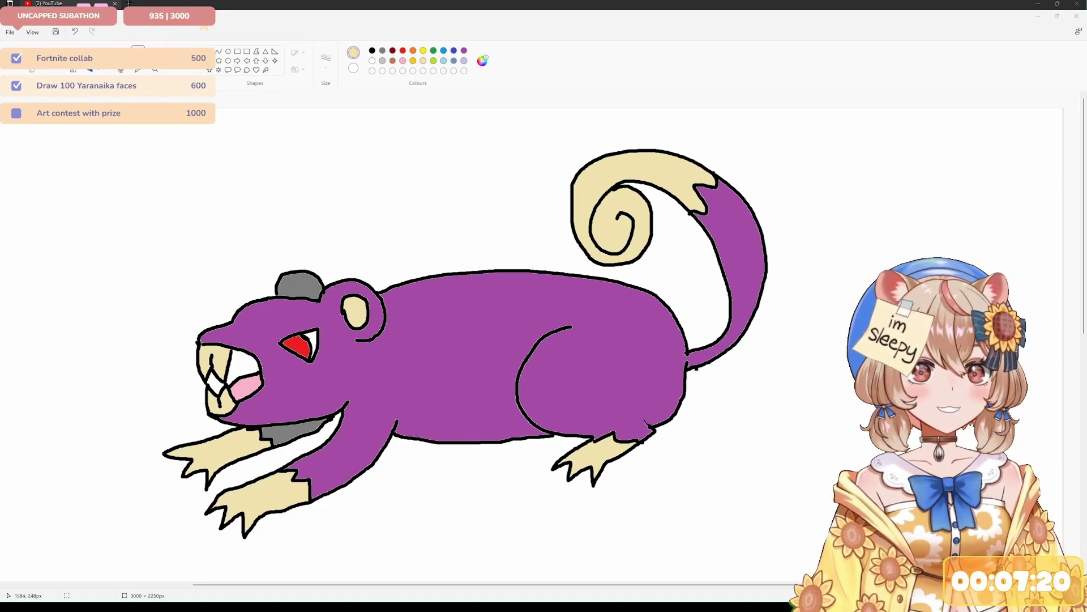
- In black, brush a cap outline and brim over the head, then erase the grey inside it
left_click(372, 50)
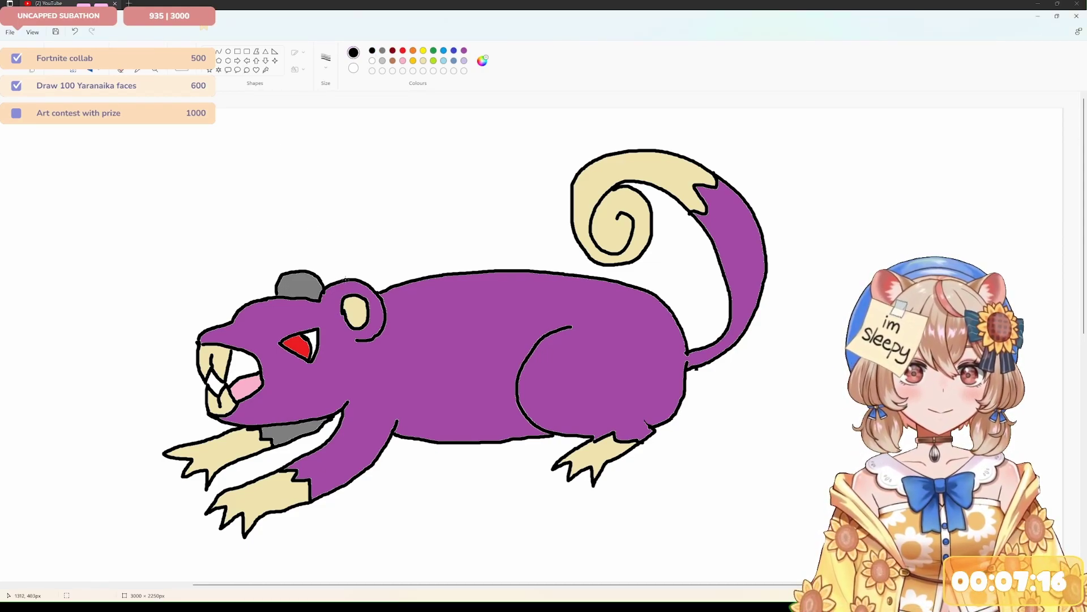
mouse_move(347, 279)
left_mouse_down()
mouse_move(311, 248)
mouse_move(265, 246)
mouse_move(240, 294)
mouse_move(206, 306)
mouse_move(204, 318)
mouse_move(261, 325)
mouse_move(323, 303)
left_mouse_up()
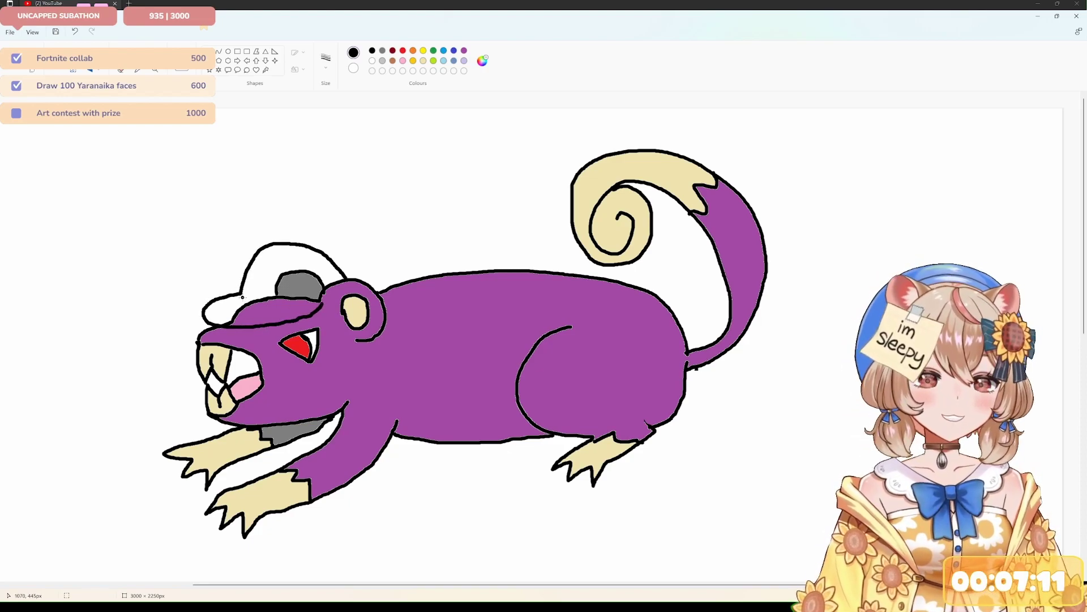
mouse_move(241, 295)
left_mouse_down()
mouse_move(297, 309)
mouse_move(324, 303)
left_mouse_up()
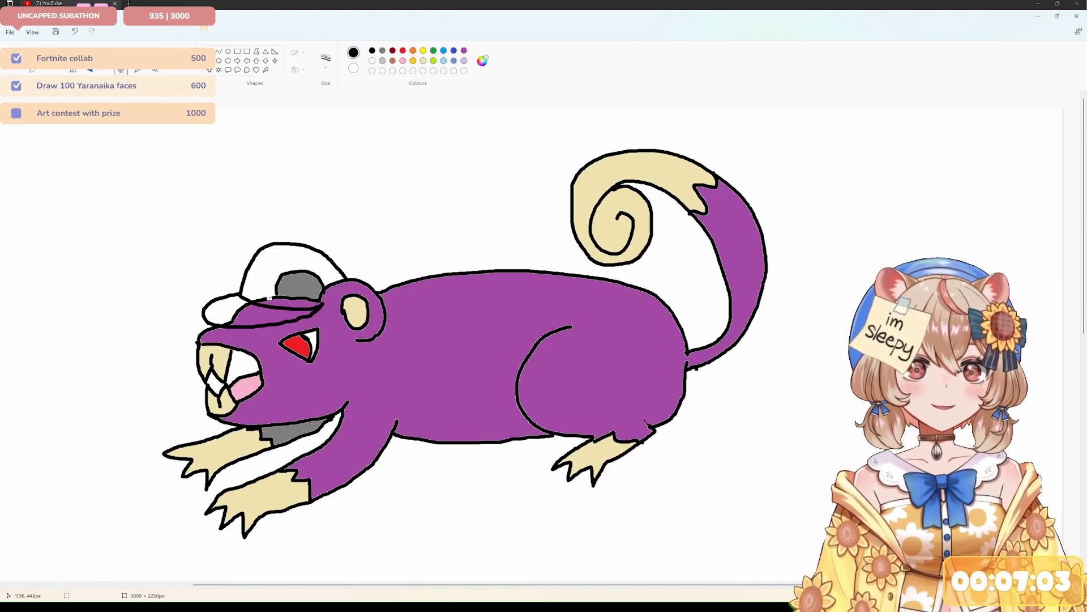
mouse_move(270, 297)
left_mouse_down()
mouse_move(300, 269)
mouse_move(324, 286)
mouse_move(294, 275)
mouse_move(262, 296)
mouse_move(309, 298)
left_mouse_up()
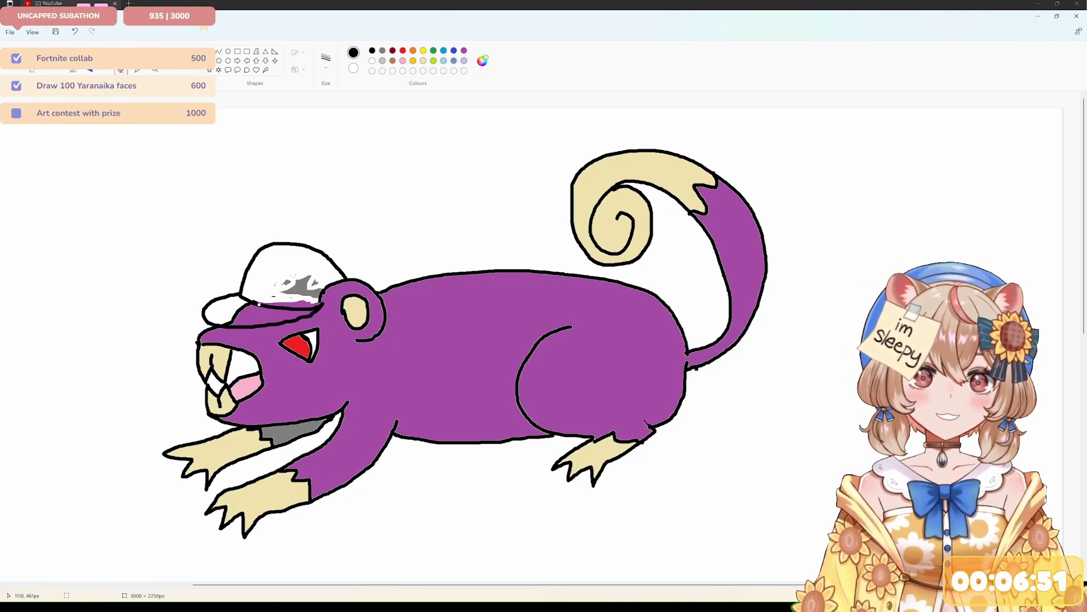
left_click_drag(244, 309, 228, 324)
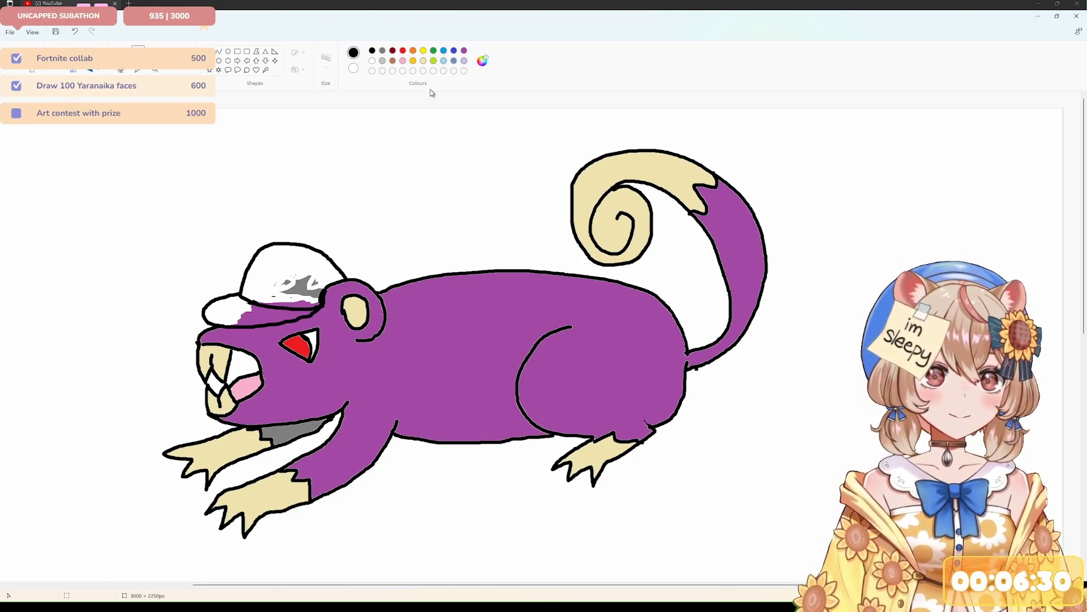
- Fill the cap's white, grey and purple regions and its brim solid blue
left_click(454, 50)
left_click(303, 288)
left_click(300, 291)
left_click(292, 307)
left_click(266, 314)
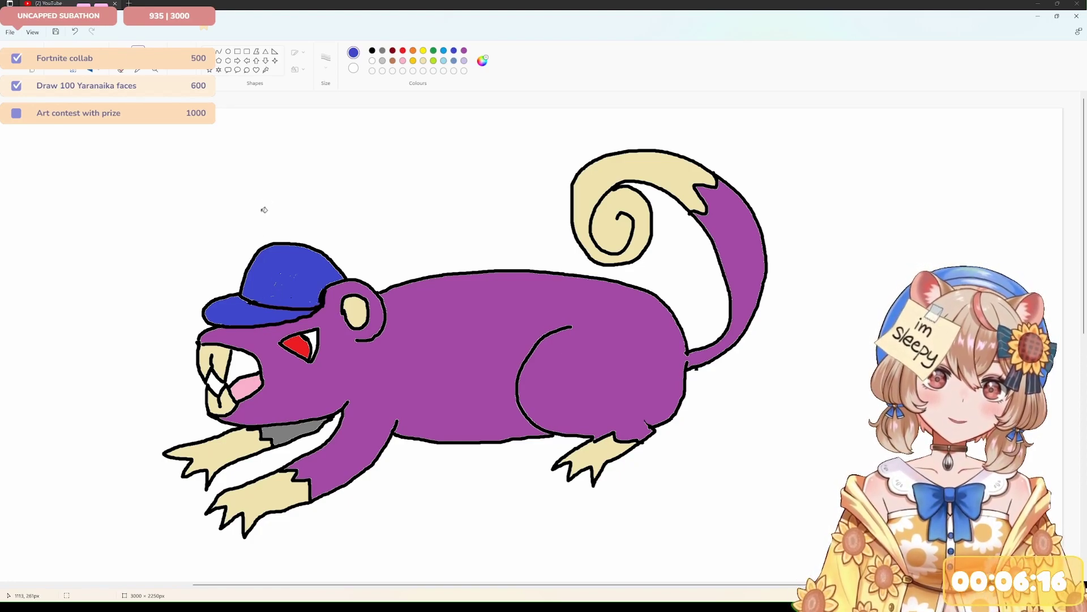
left_click(181, 58)
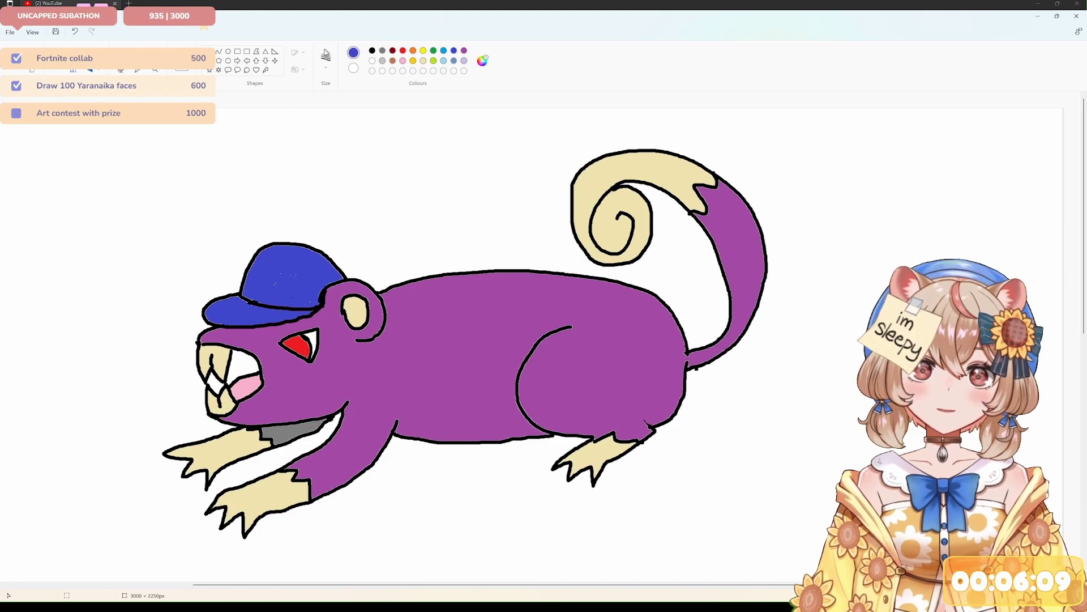
left_click(300, 224)
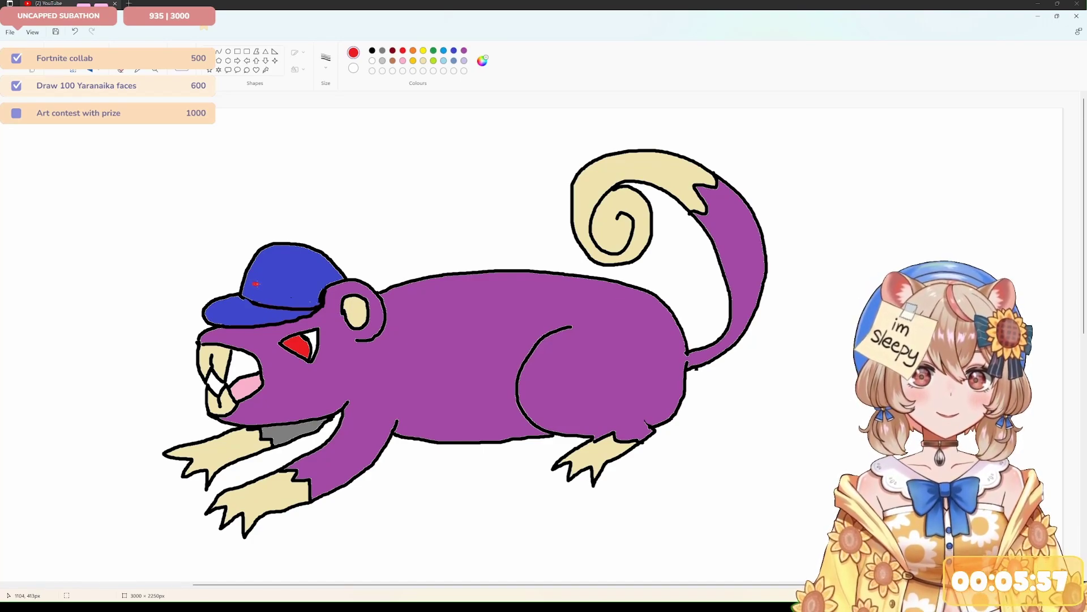
- Brush a red N-style letter with a dot as the logo on the cap front
left_click_drag(261, 273, 262, 263)
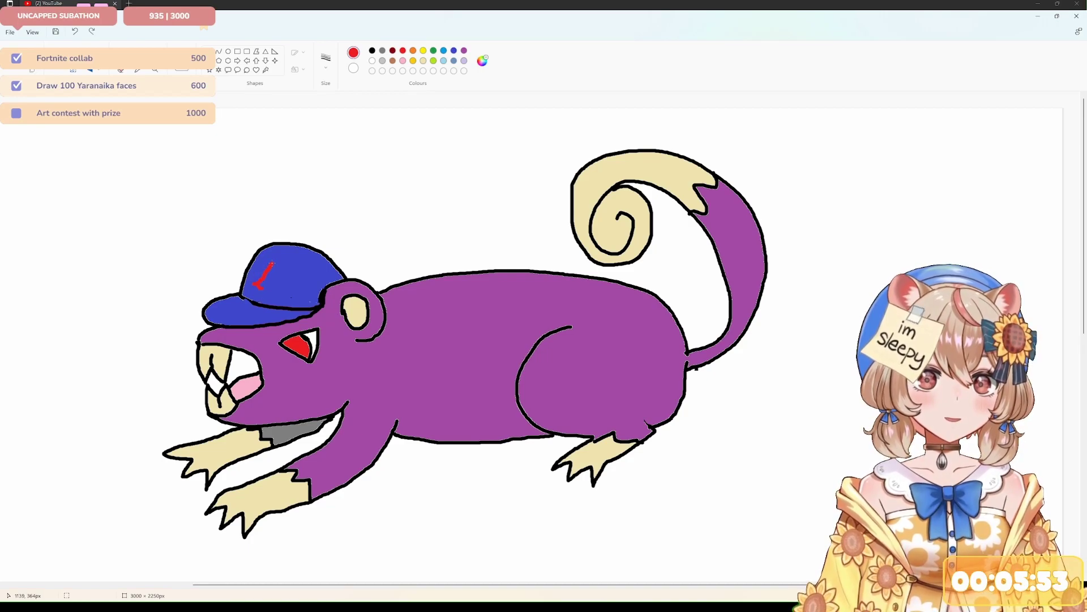
left_click_drag(282, 284, 291, 265)
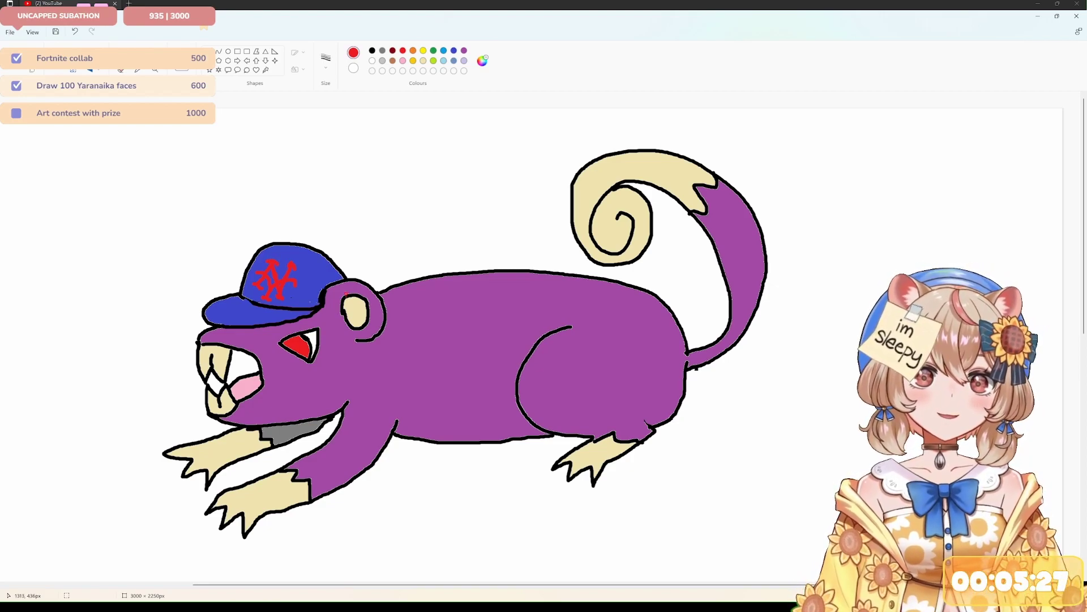
left_click(302, 248)
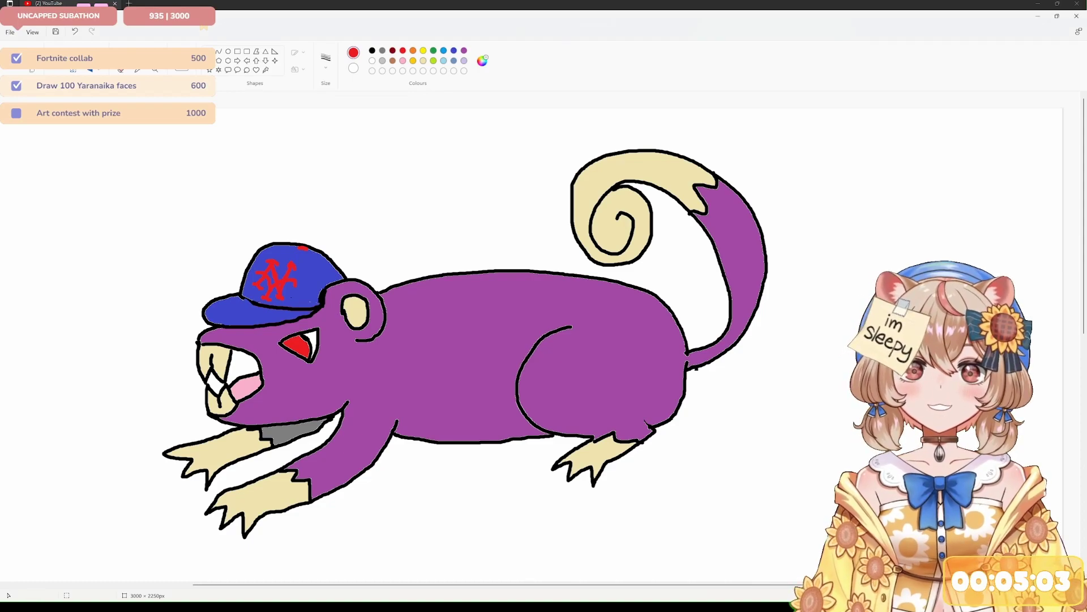
- In black, outline a pizza slice left of the rat with pepperoni circles inside
left_click(373, 51)
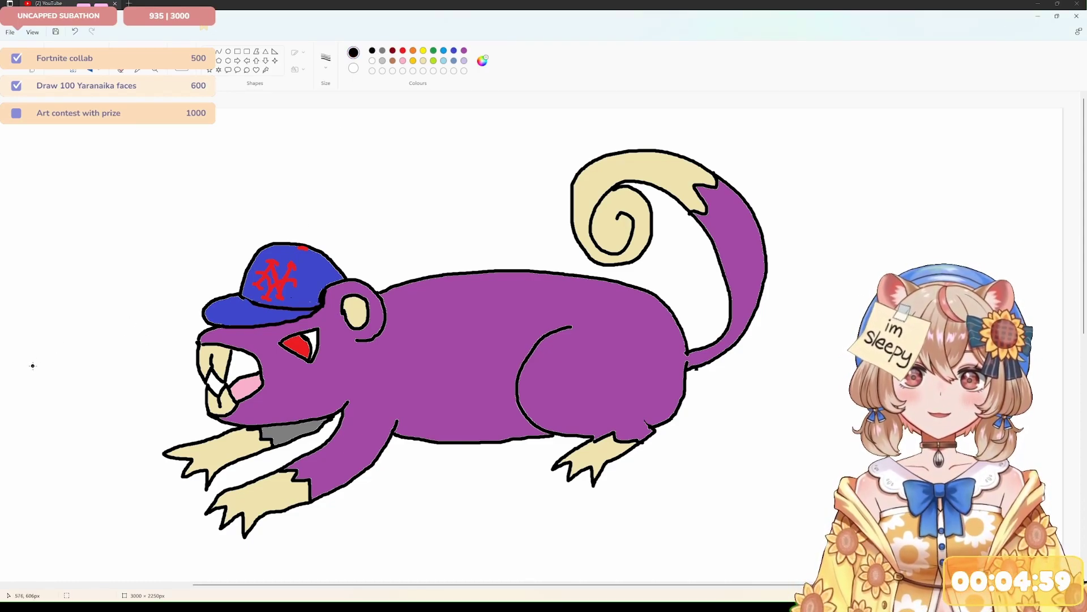
mouse_move(32, 365)
left_mouse_down()
mouse_move(119, 375)
mouse_move(91, 461)
mouse_move(48, 414)
mouse_move(28, 367)
mouse_move(18, 369)
mouse_move(23, 403)
mouse_move(68, 471)
mouse_move(94, 469)
mouse_move(95, 459)
left_mouse_up()
mouse_move(56, 374)
left_mouse_down()
mouse_move(46, 391)
mouse_move(66, 386)
mouse_move(56, 375)
left_mouse_up()
mouse_move(83, 412)
left_mouse_down()
mouse_move(86, 437)
mouse_move(91, 392)
mouse_move(111, 405)
mouse_move(100, 390)
left_mouse_up()
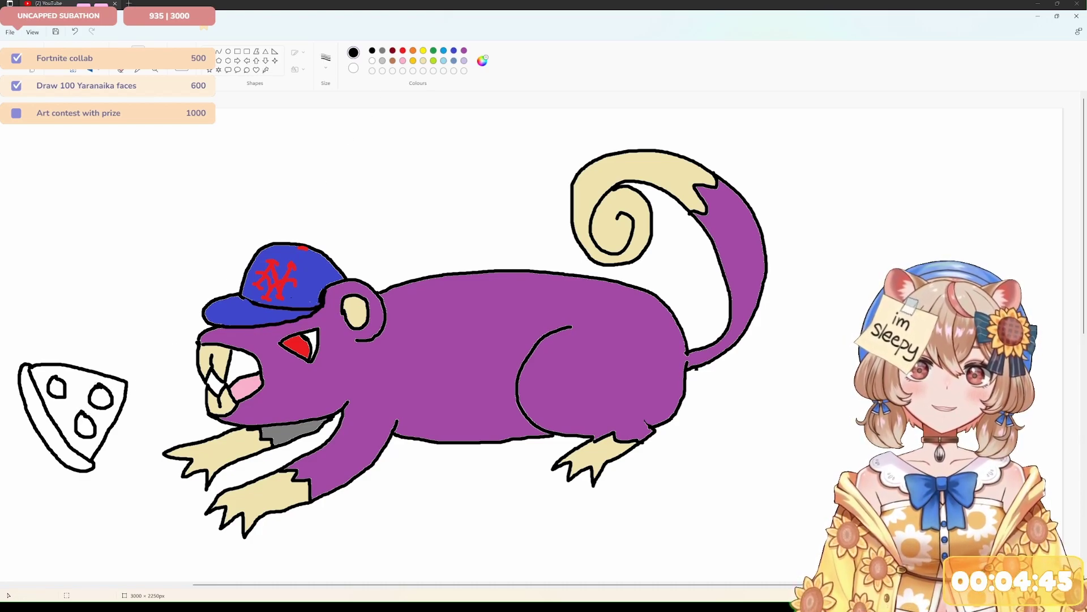
- Fill the slice yellow and the three pepperoni red
left_click(424, 51)
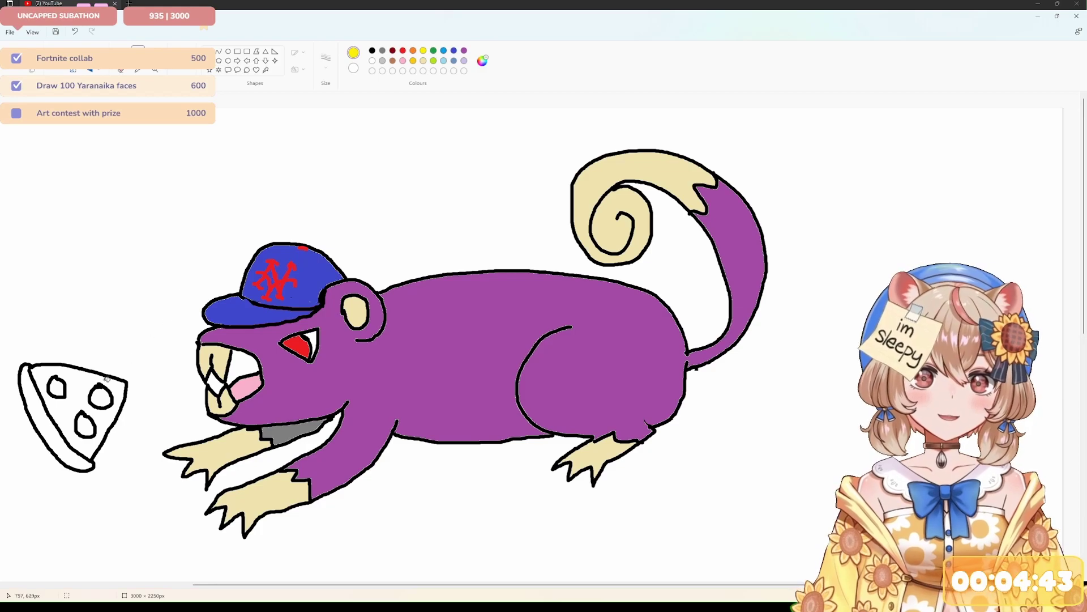
left_click(84, 391)
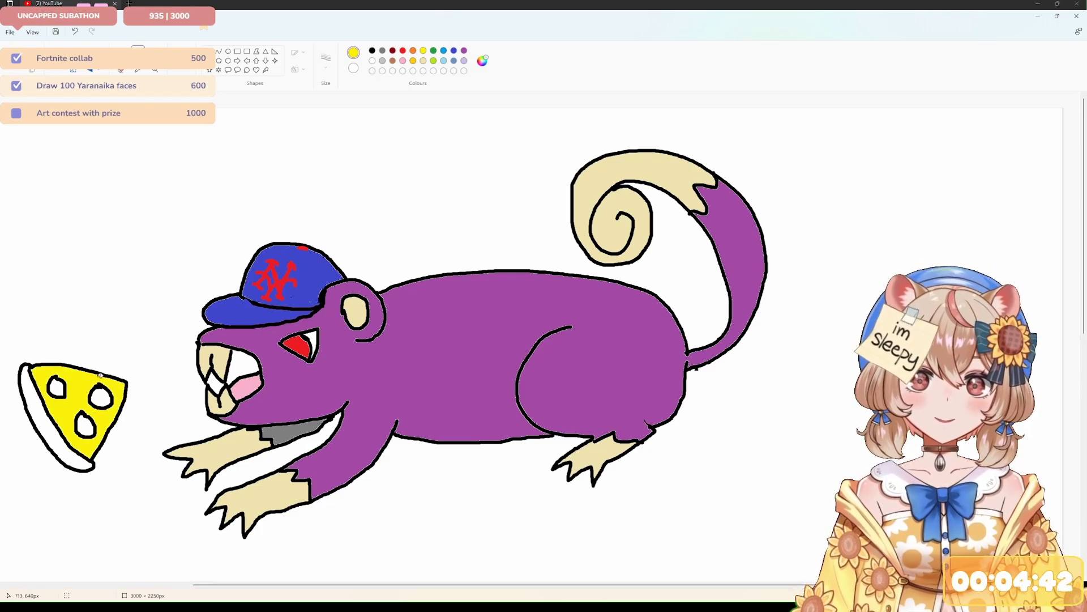
left_click(402, 51)
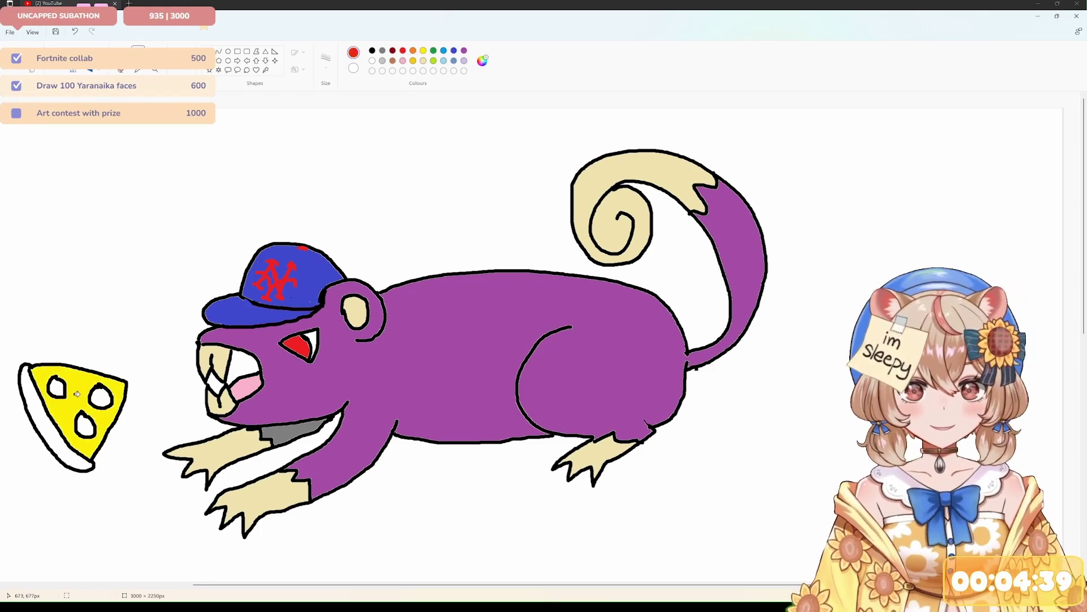
left_click(56, 387)
left_click(84, 426)
left_click(102, 405)
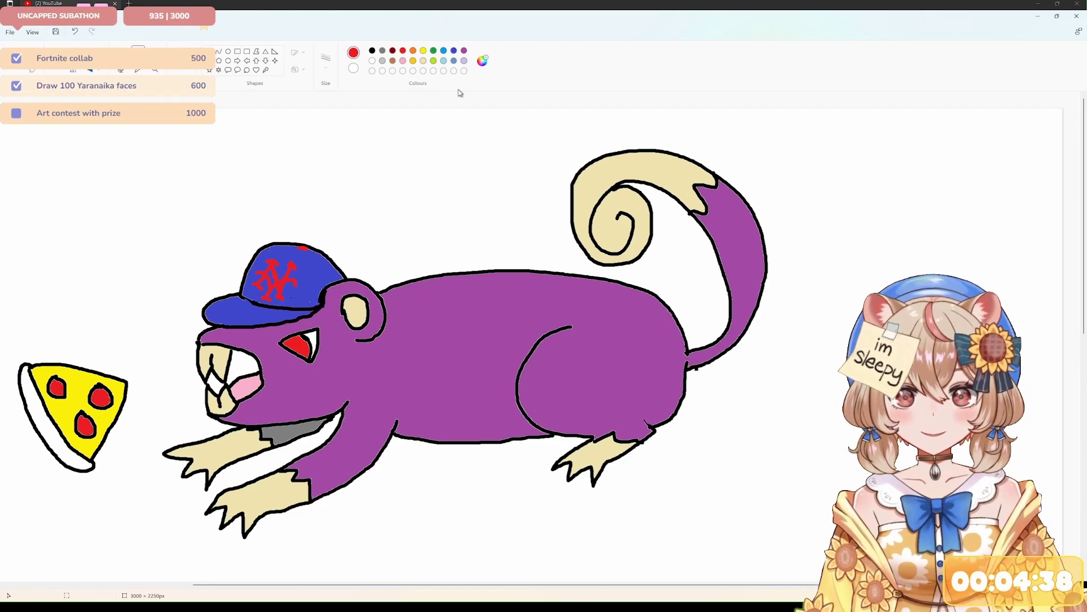
- Fill the crust brown and recolour the three pepperoni dark red
left_click(394, 51)
left_click(393, 60)
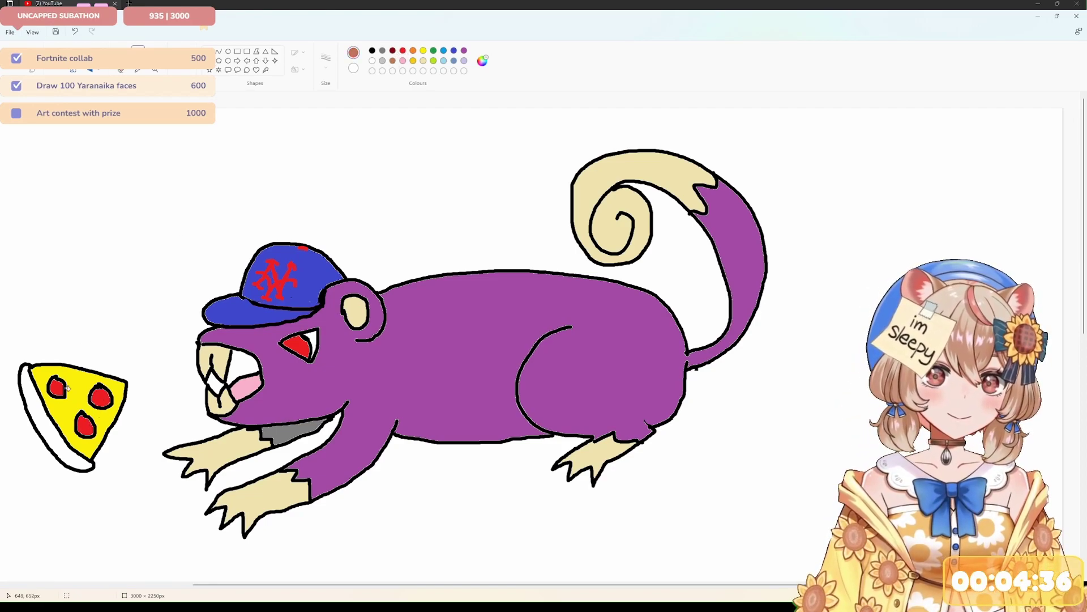
left_click(51, 418)
left_click(393, 51)
left_click(56, 388)
left_click(86, 424)
left_click(100, 398)
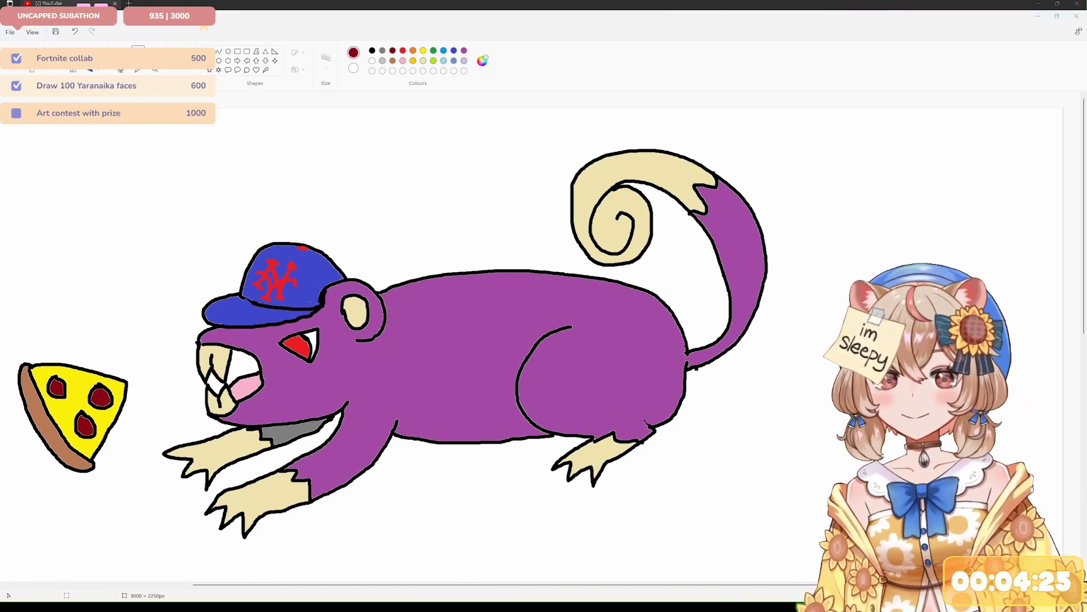
scroll(541, 346, "left", 3)
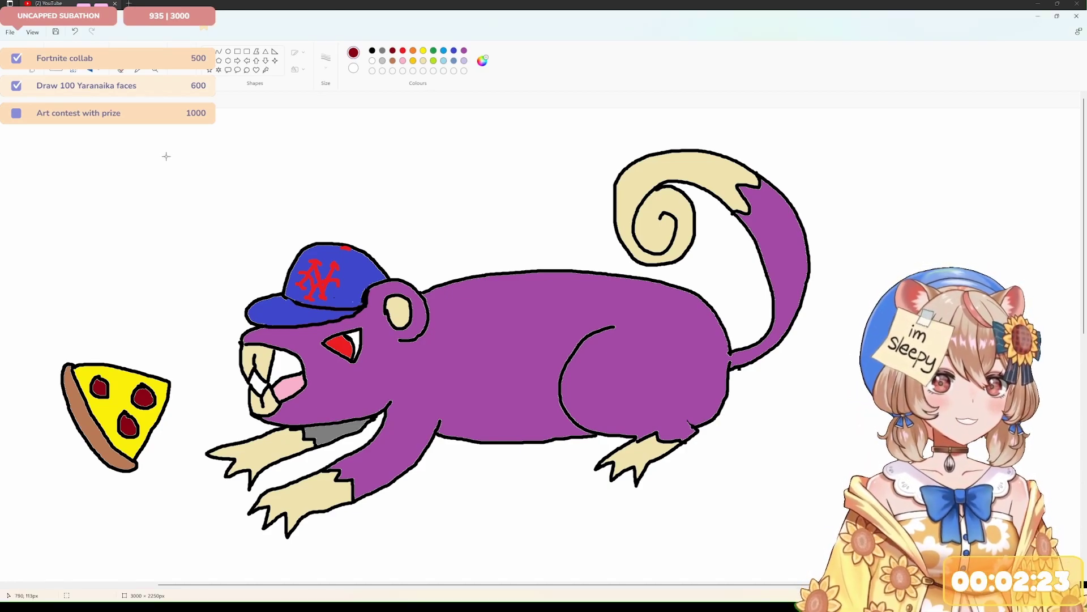
- Delete the whole rat and pizza drawing and switch to black
mouse_move(51, 127)
left_mouse_down()
mouse_move(714, 398)
mouse_move(818, 510)
mouse_move(829, 536)
left_mouse_up()
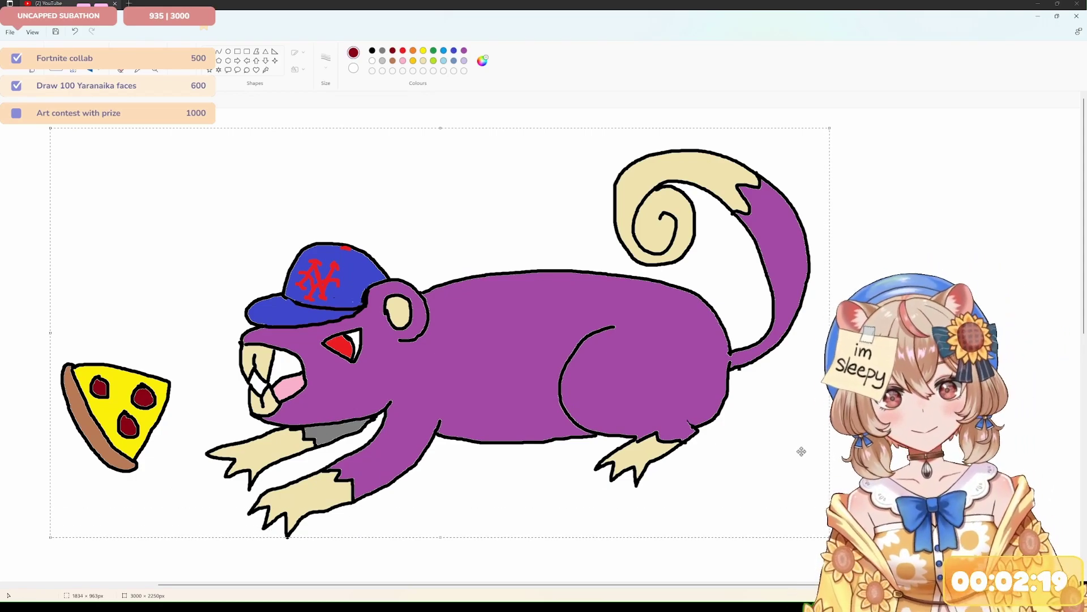
key("Delete")
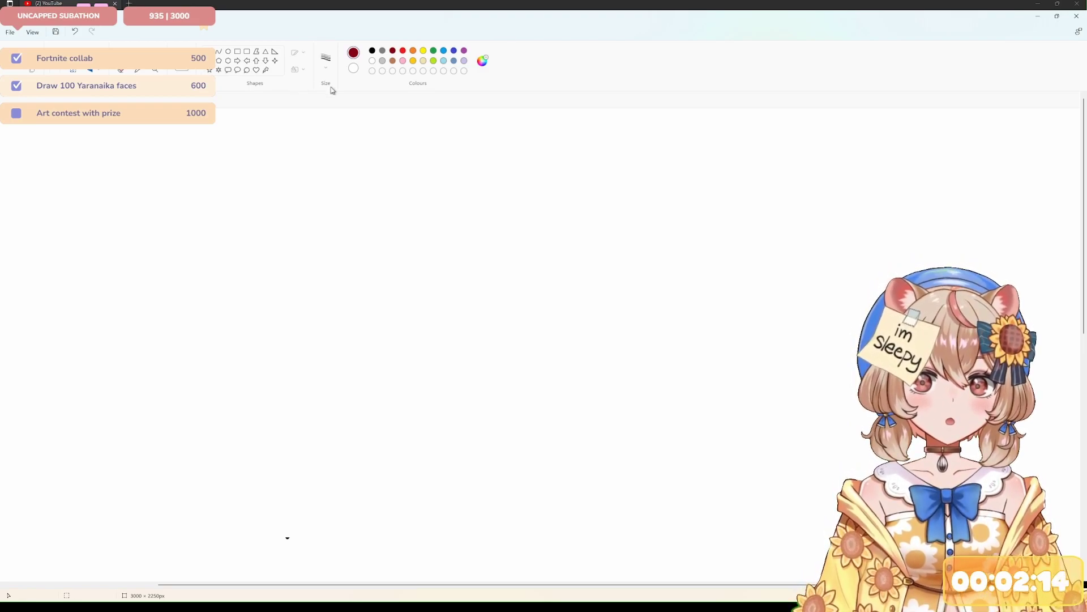
left_click(372, 51)
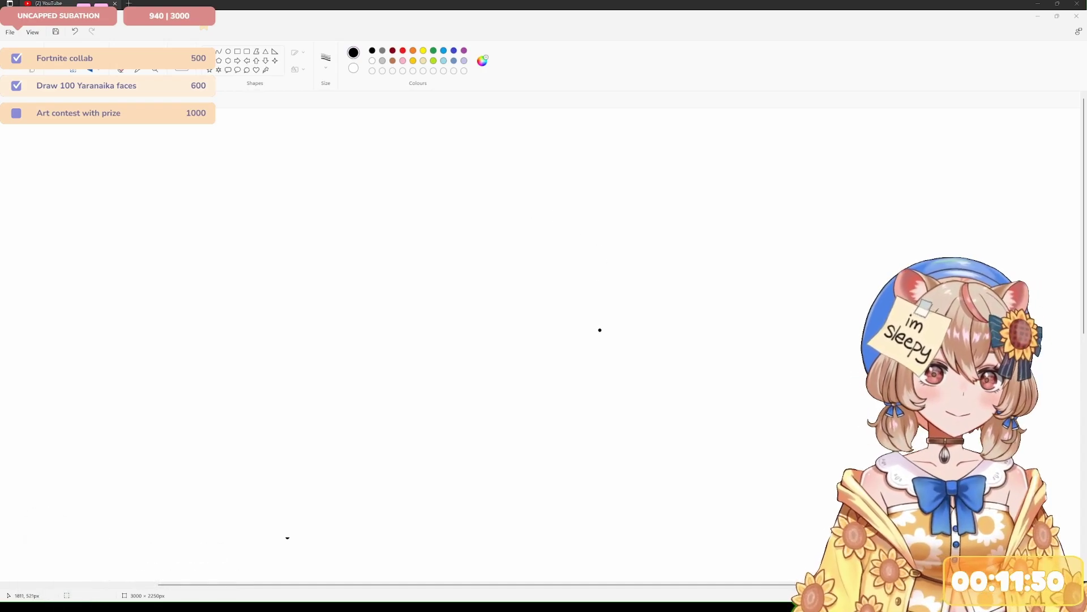
- Draw a round head outline with a neck and a teardrop loop below it
mouse_move(597, 337)
left_mouse_down()
mouse_move(606, 278)
mouse_move(584, 243)
mouse_move(501, 209)
mouse_move(454, 213)
mouse_move(397, 254)
mouse_move(387, 299)
mouse_move(395, 342)
mouse_move(450, 369)
left_mouse_up()
left_click_drag(601, 338, 539, 361)
key("ctrl+z")
left_click_drag(599, 338, 526, 372)
mouse_move(439, 369)
left_mouse_down()
mouse_move(452, 372)
mouse_move(451, 405)
mouse_move(468, 420)
mouse_move(510, 422)
mouse_move(523, 368)
left_mouse_up()
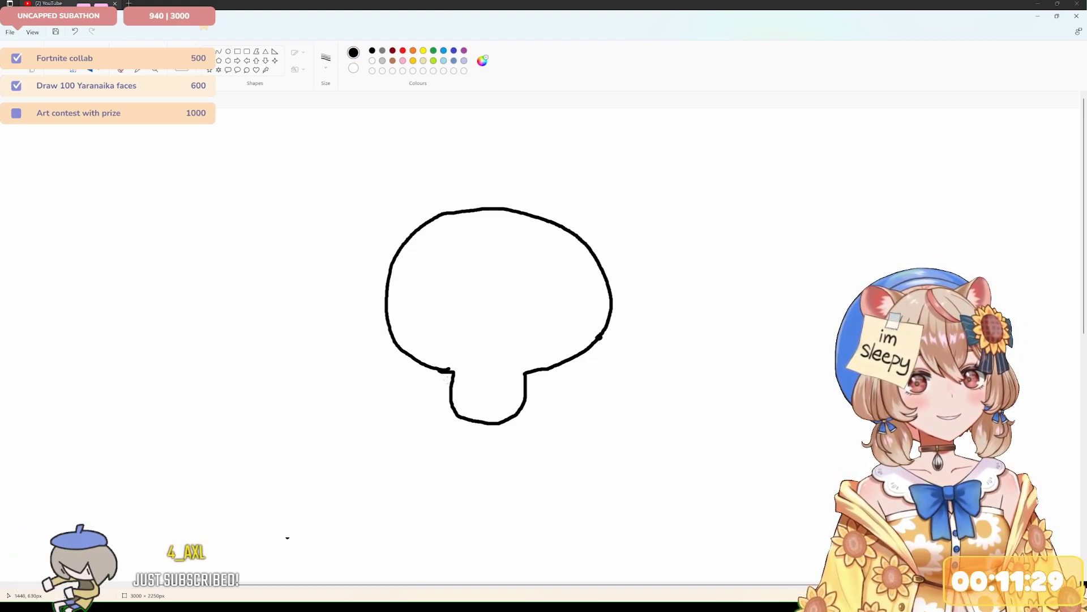
mouse_move(488, 423)
left_mouse_down()
mouse_move(460, 467)
mouse_move(498, 497)
left_mouse_up()
key("ctrl+z")
mouse_move(488, 424)
left_mouse_down()
mouse_move(474, 478)
mouse_move(497, 490)
mouse_move(510, 457)
mouse_move(492, 426)
left_mouse_up()
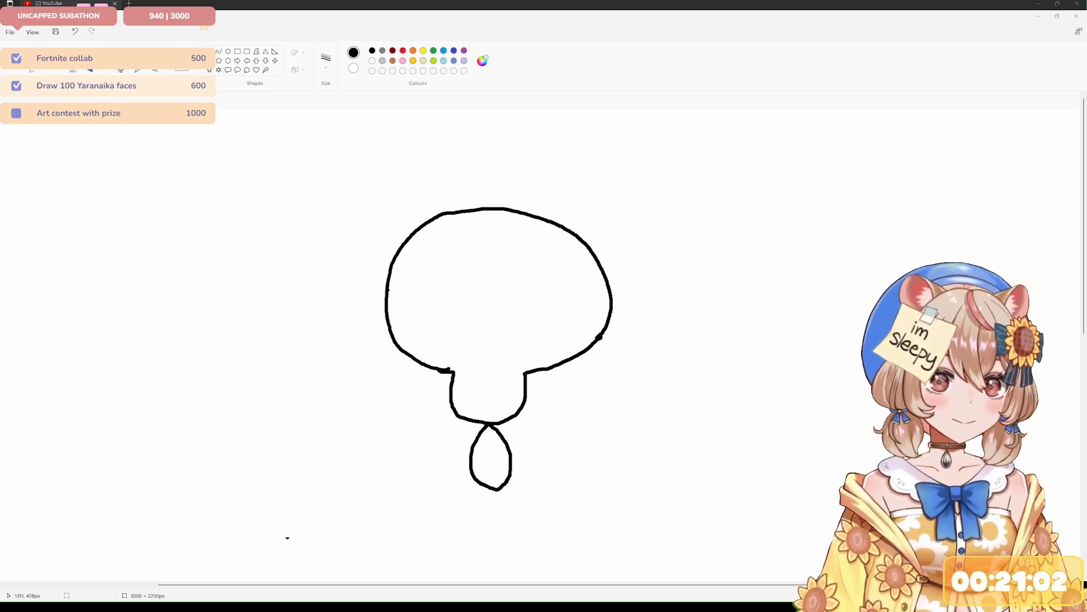
- Draw an inner curve along the head's right side, a smile and two dot eyes
mouse_move(388, 287)
left_mouse_down()
mouse_move(400, 312)
mouse_move(441, 334)
mouse_move(533, 330)
left_mouse_up()
key("ctrl+z")
mouse_move(463, 212)
left_mouse_down()
mouse_move(536, 233)
mouse_move(554, 261)
mouse_move(555, 298)
mouse_move(520, 335)
left_mouse_up()
key("ctrl+z")
mouse_move(545, 220)
left_mouse_down()
mouse_move(566, 233)
mouse_move(569, 315)
mouse_move(459, 343)
mouse_move(400, 327)
mouse_move(389, 313)
left_mouse_up()
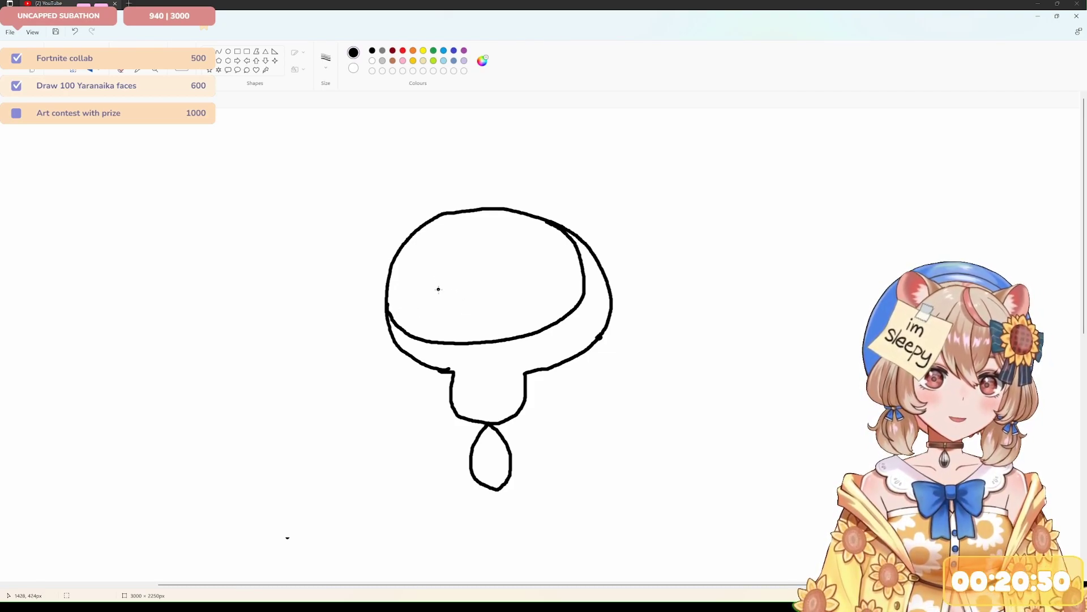
mouse_move(434, 269)
left_mouse_down()
mouse_move(455, 277)
mouse_move(507, 242)
left_mouse_up()
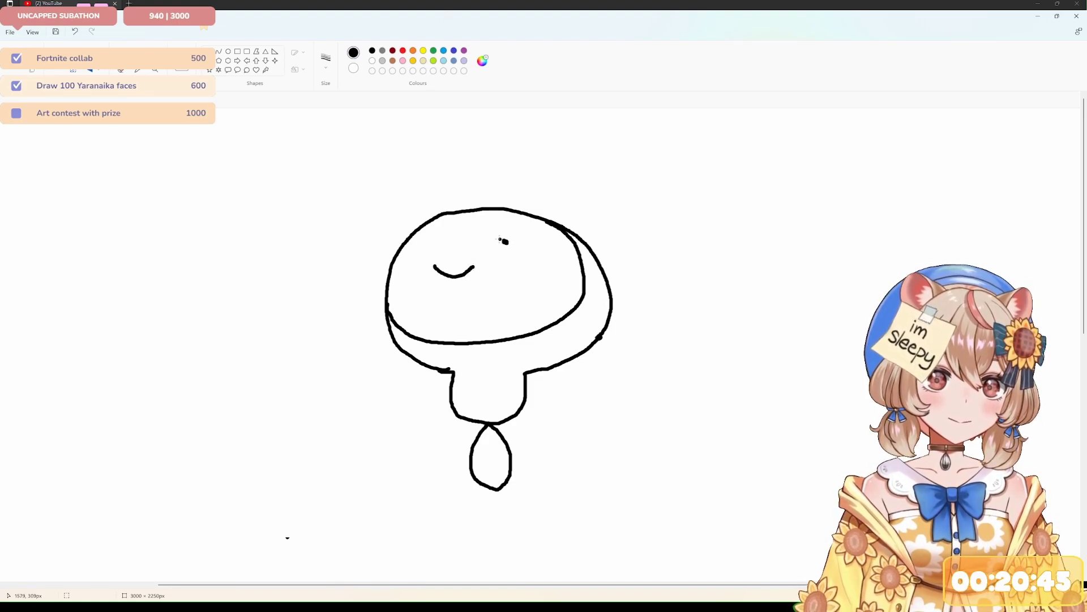
left_click_drag(426, 245, 424, 247)
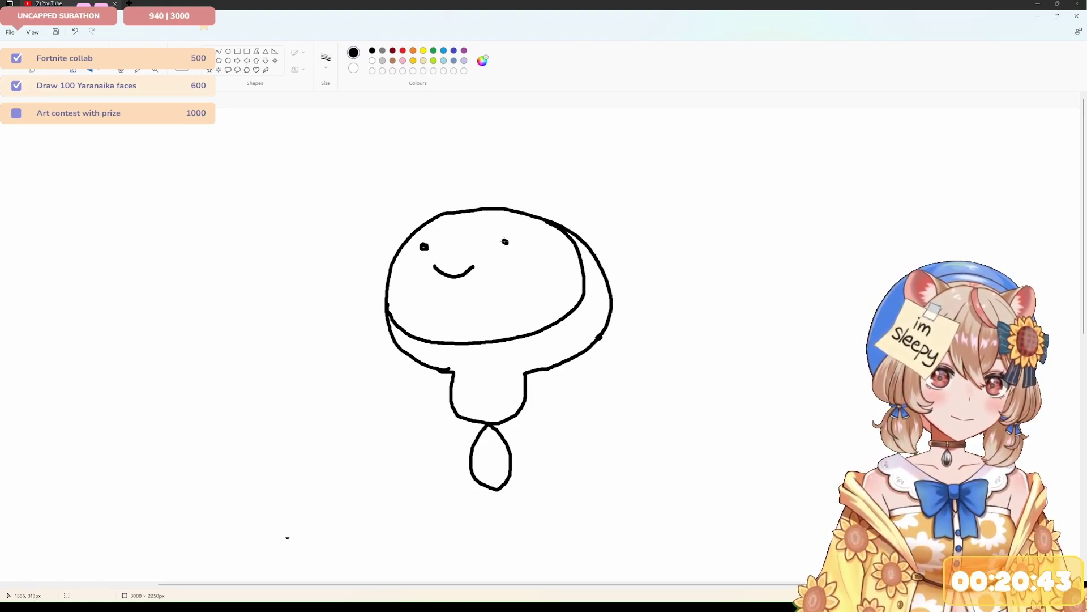
left_click_drag(505, 242, 507, 242)
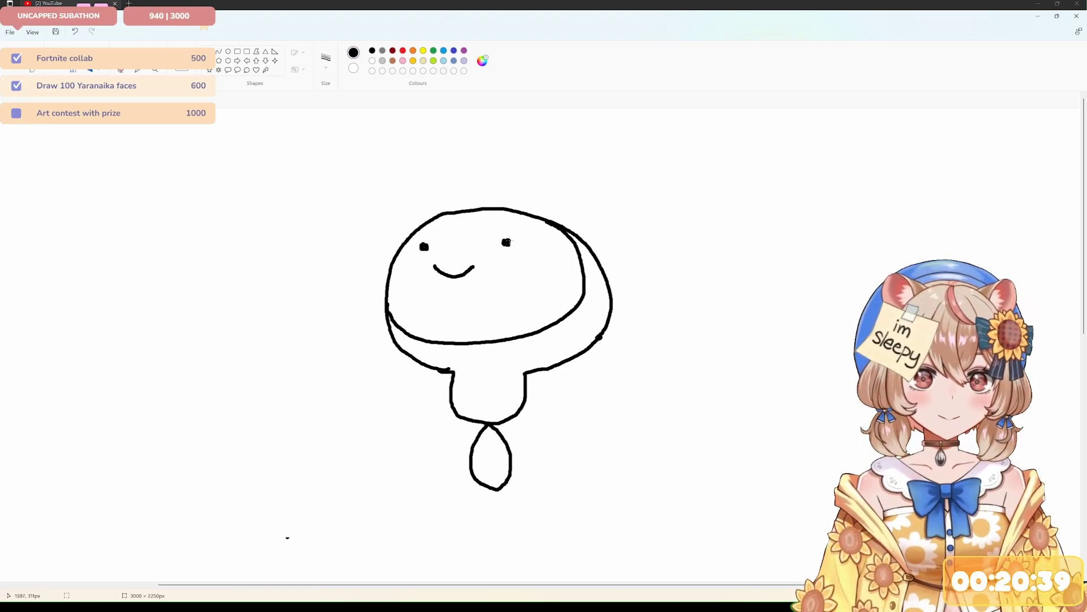
left_click_drag(509, 239, 506, 237)
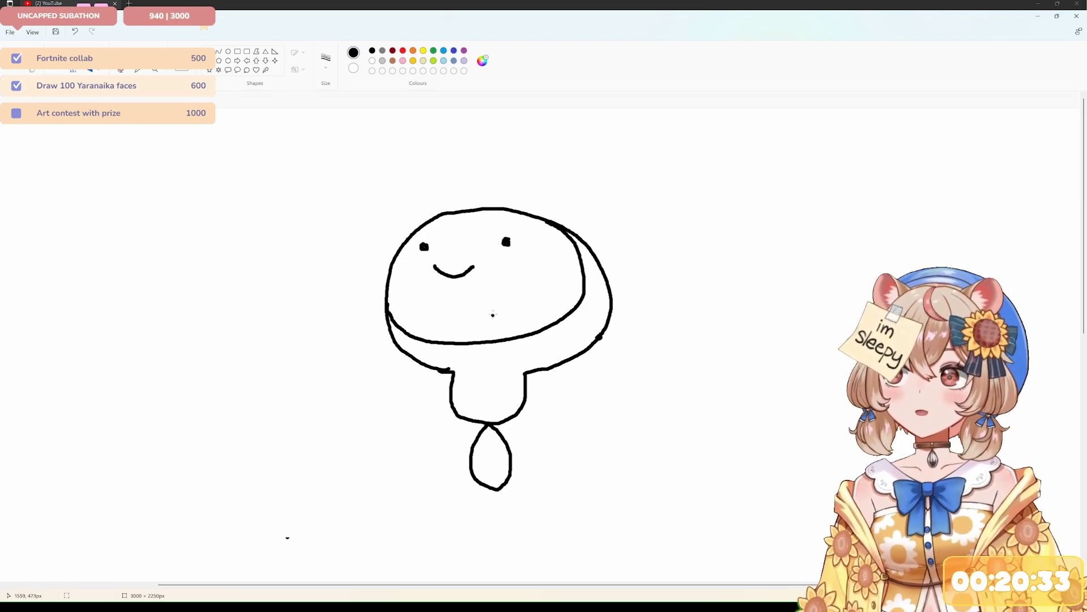
- Close the neck into a full circle and add a small tick at the smile's end
left_click_drag(490, 426, 490, 466)
key("ctrl+z")
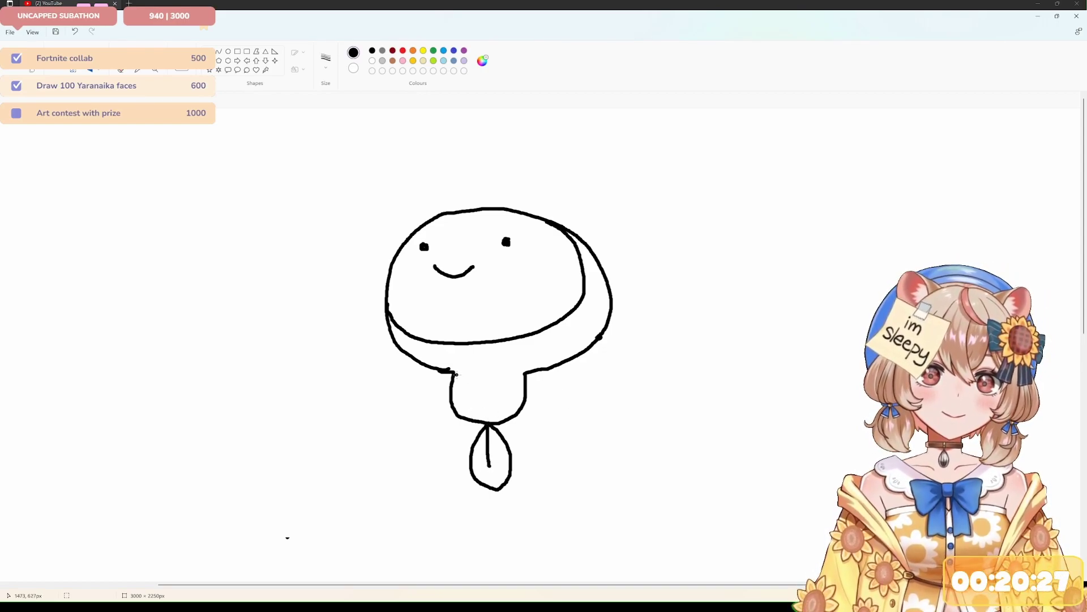
mouse_move(456, 374)
left_mouse_down()
mouse_move(482, 361)
mouse_move(523, 386)
left_mouse_up()
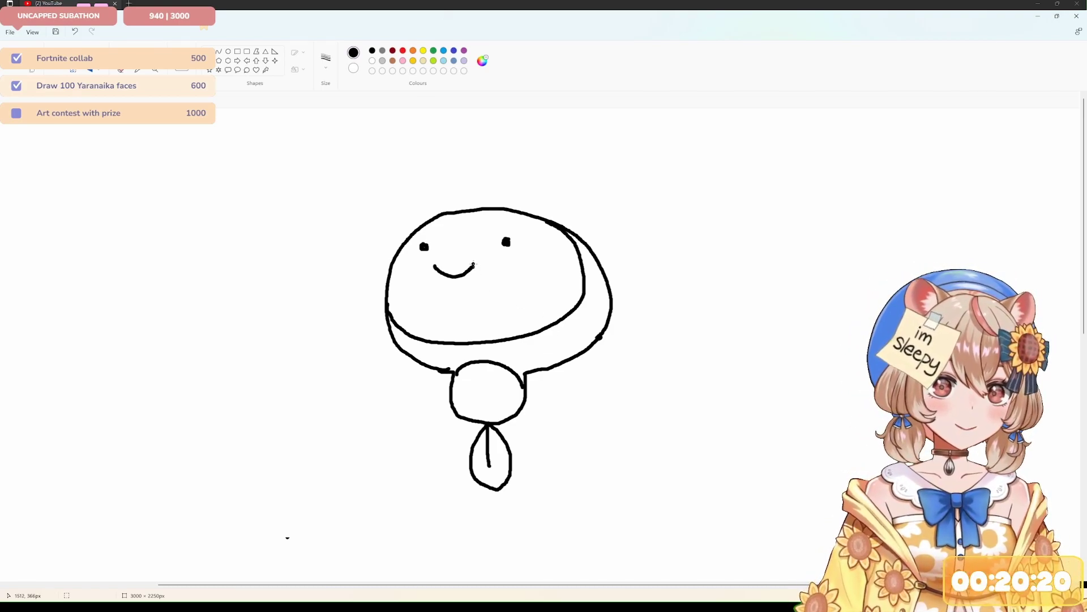
left_click_drag(474, 264, 433, 269)
mouse_move(504, 259)
left_mouse_down()
mouse_move(491, 262)
mouse_move(496, 286)
mouse_move(510, 260)
mouse_move(475, 278)
mouse_move(435, 264)
mouse_move(434, 276)
mouse_move(474, 277)
left_mouse_up()
key("ctrl+z")
key("ctrl+z")
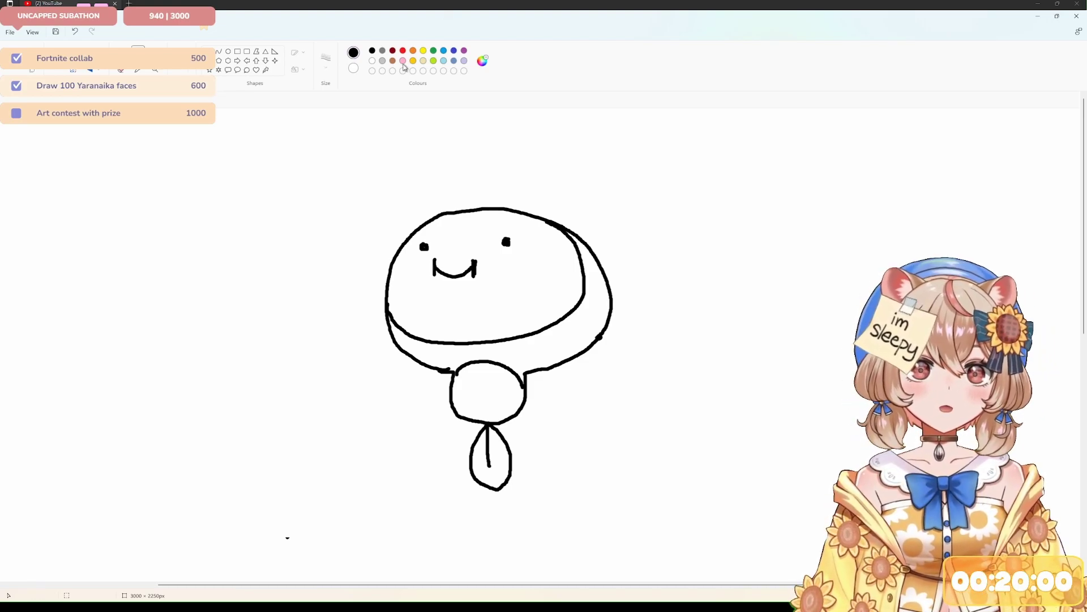
- Fill the face and neck circle cream, then the hood and teardrop tie blue
left_click(424, 61)
left_click(549, 284)
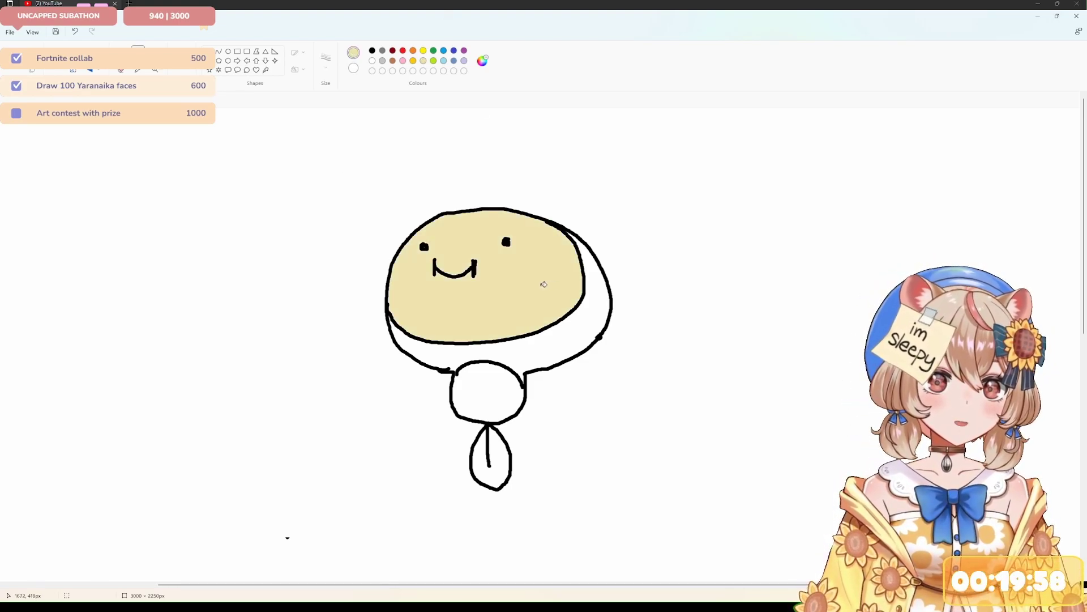
left_click(500, 400)
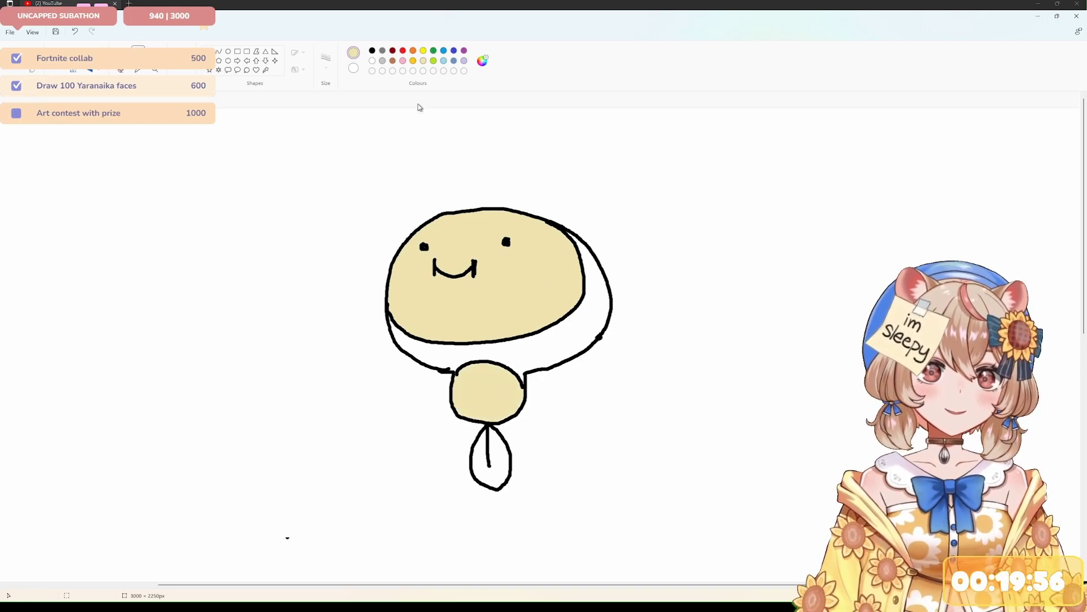
left_click(454, 51)
left_click(556, 343)
left_click(502, 457)
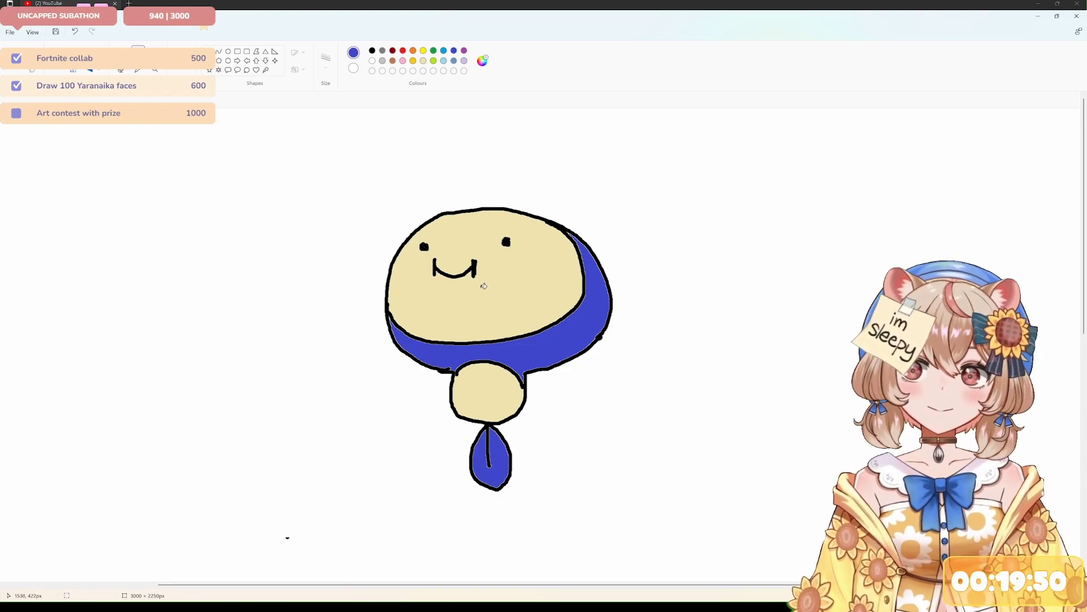
left_click(493, 390)
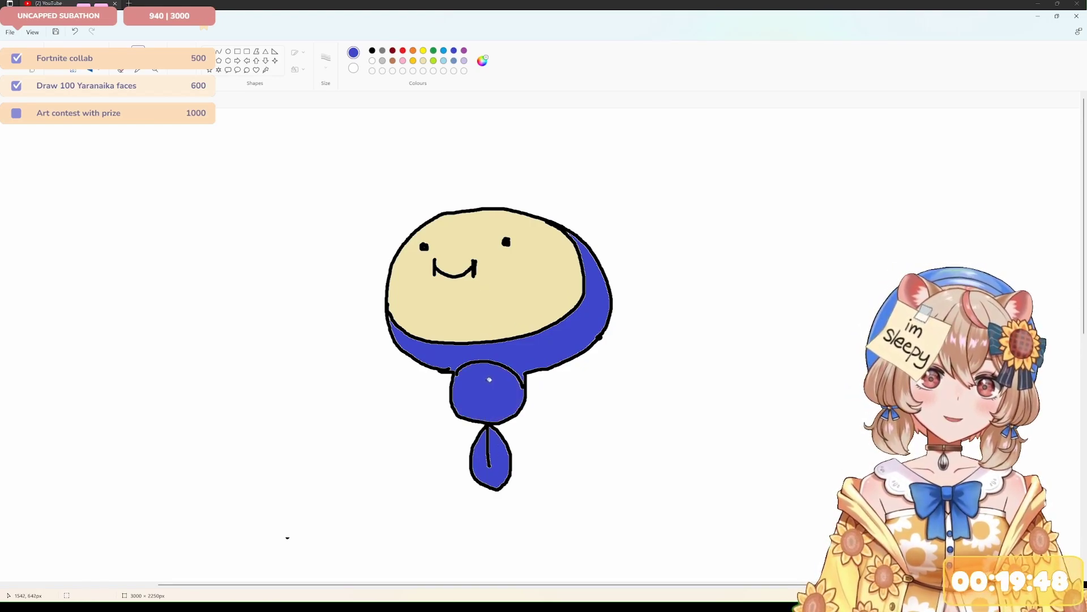
key("ctrl+z")
- Refill the face with yellow, keeping the neck cream
left_click(423, 50)
left_click(498, 383)
key("ctrl+z")
left_click(505, 306)
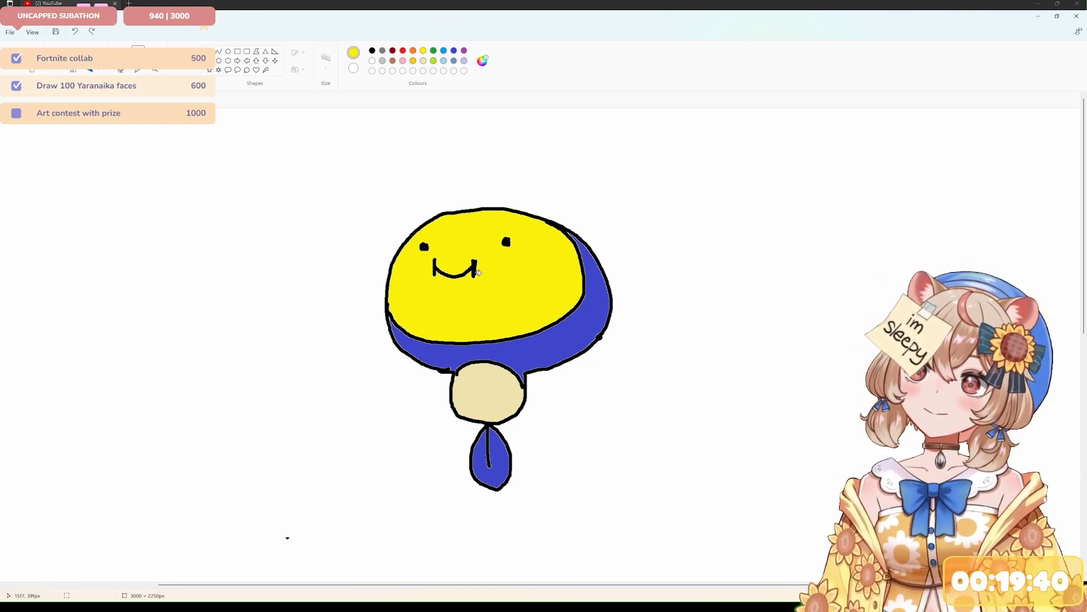
- Brush short blue diagonal blush strokes on the left and right cheeks
left_click(372, 50)
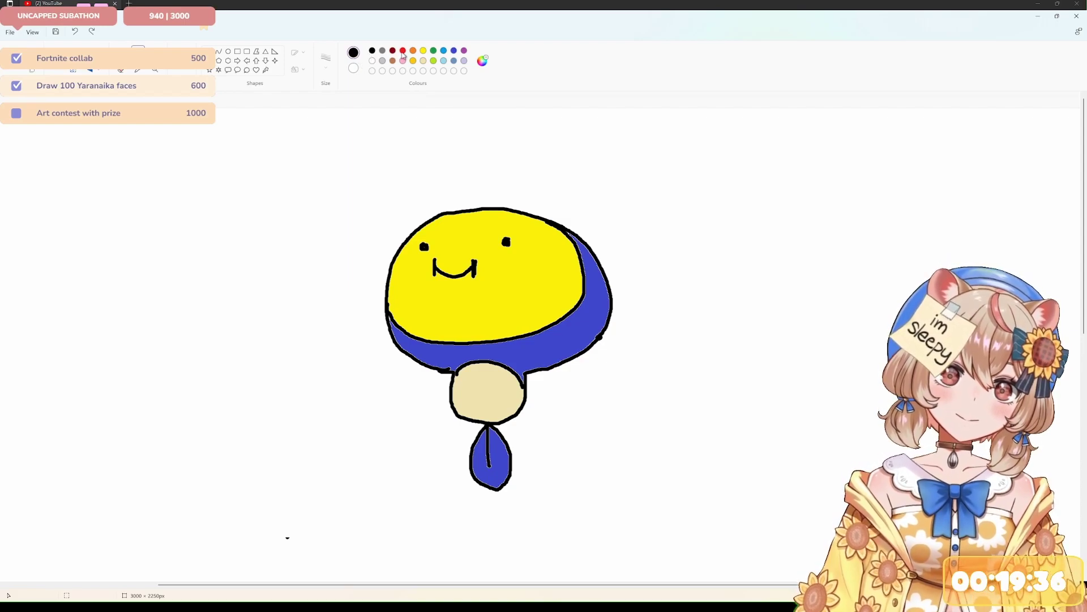
left_click(454, 50)
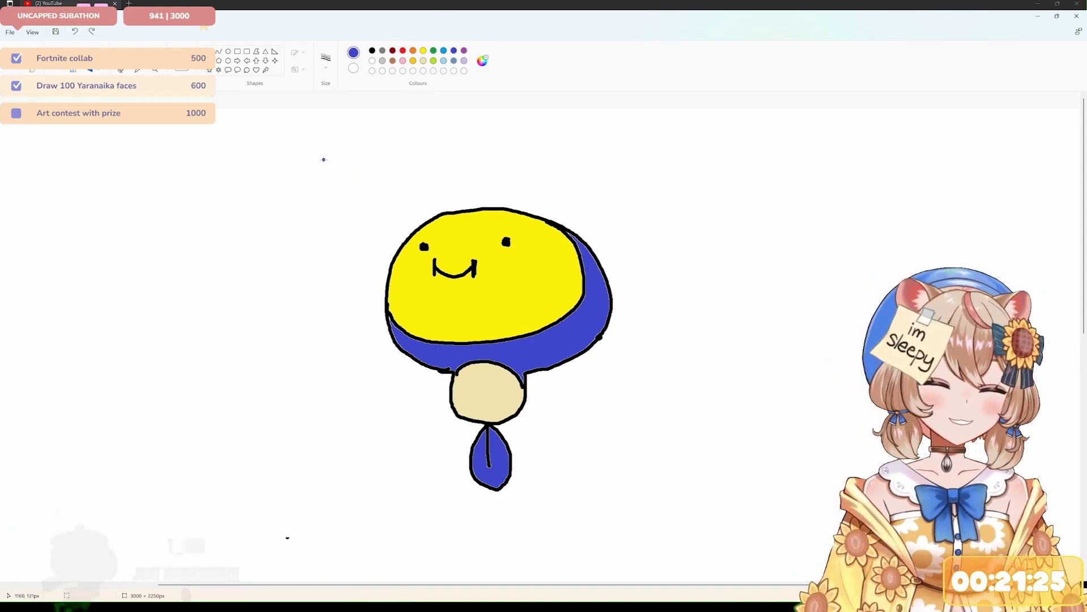
mouse_move(524, 255)
left_mouse_down()
mouse_move(511, 262)
mouse_move(513, 281)
mouse_move(538, 266)
mouse_move(522, 256)
mouse_move(513, 264)
mouse_move(538, 252)
left_mouse_up()
key("ctrl+z")
mouse_move(401, 272)
left_mouse_down()
mouse_move(407, 258)
mouse_move(428, 259)
left_mouse_up()
left_click_drag(540, 256, 534, 271)
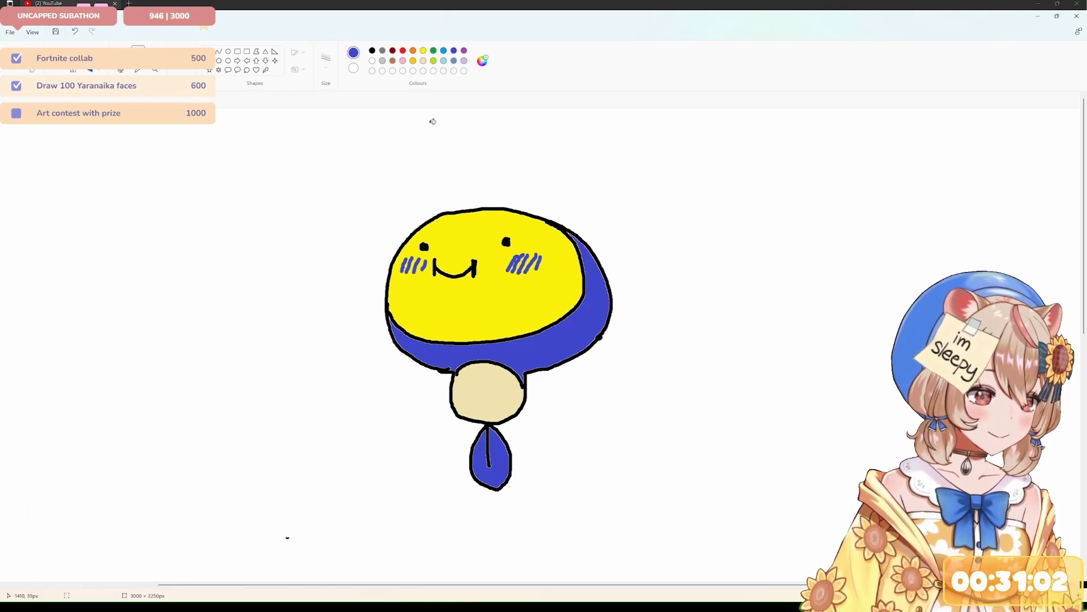
- Recolour the tie yellow and brush a white shine near the top of the face
left_click(421, 51)
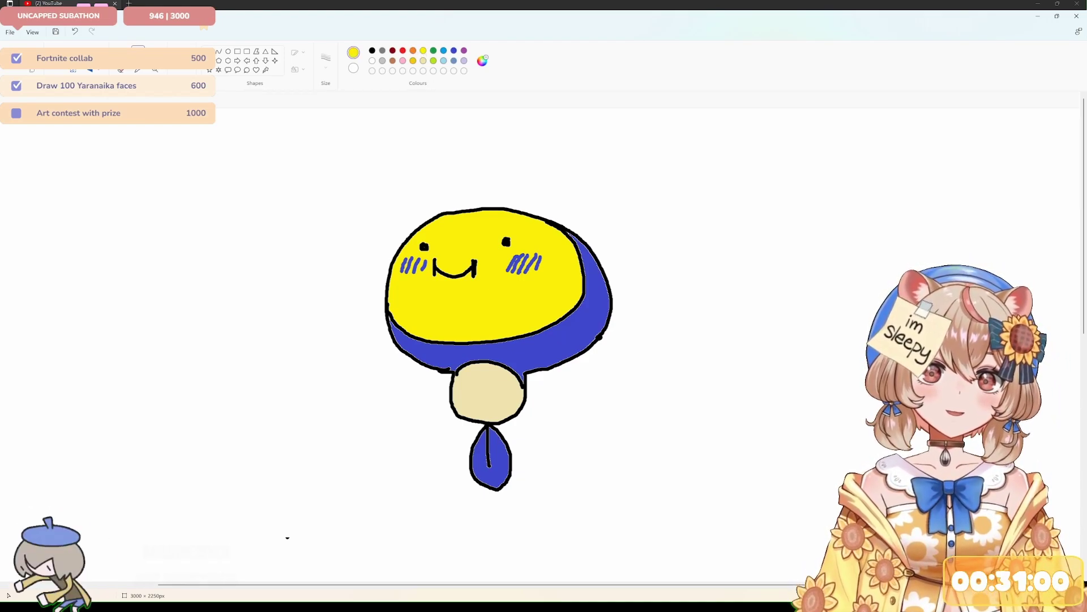
left_click(480, 459)
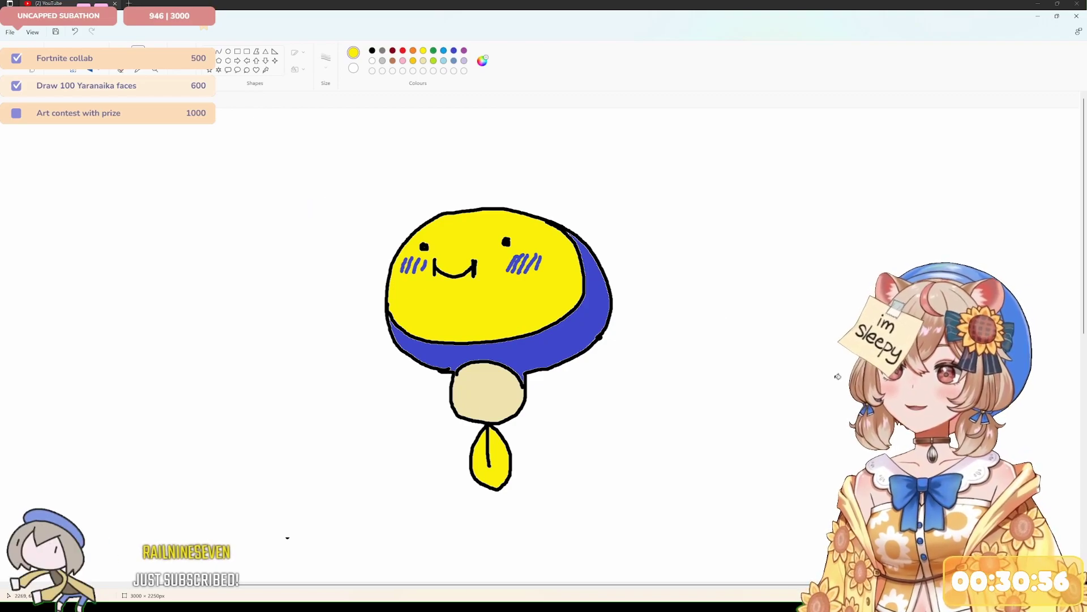
left_click(372, 60)
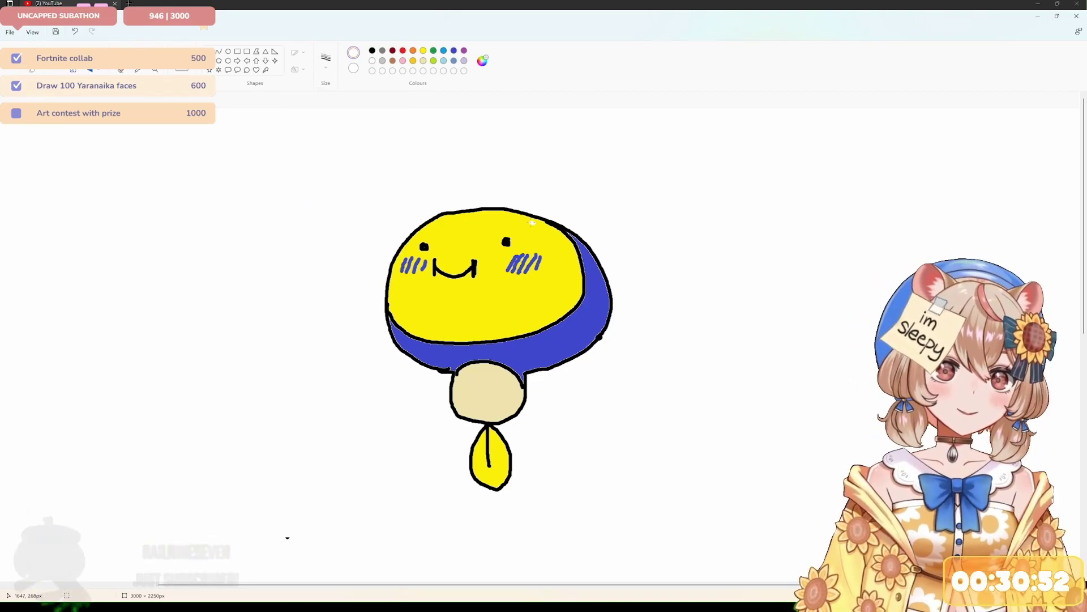
left_click_drag(538, 225, 548, 235)
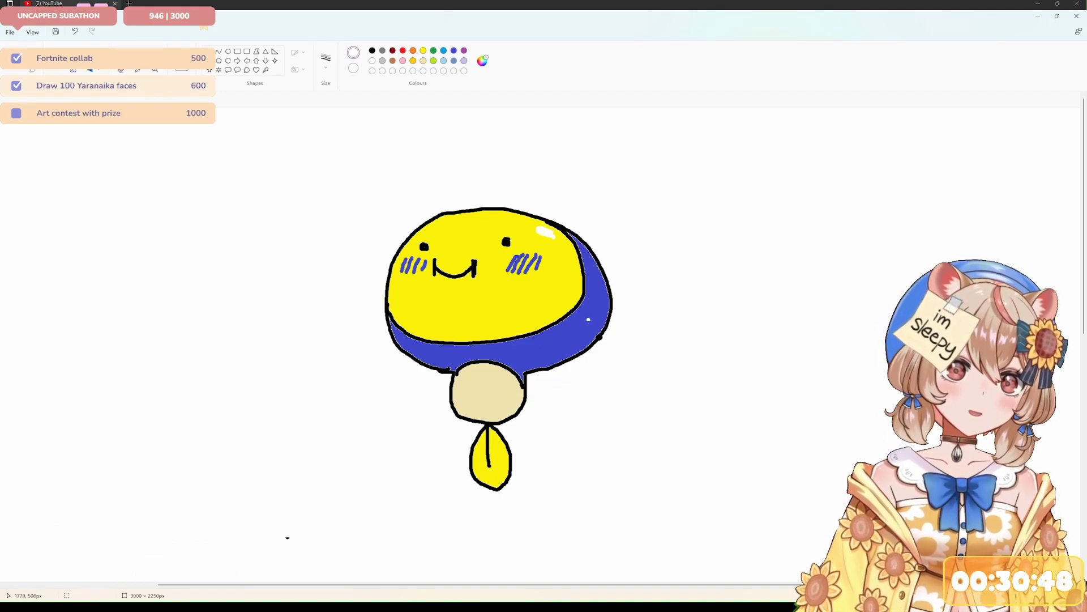
key("ctrl+z")
left_click_drag(558, 229, 584, 250)
key("ctrl+z")
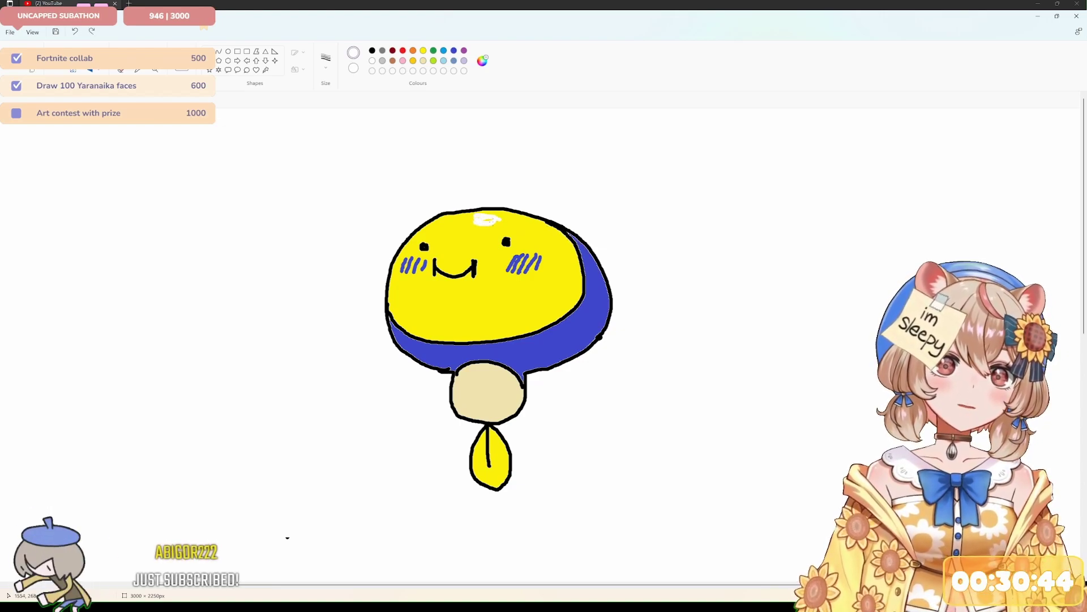
mouse_move(488, 227)
left_mouse_down()
mouse_move(473, 223)
mouse_move(482, 220)
left_mouse_up()
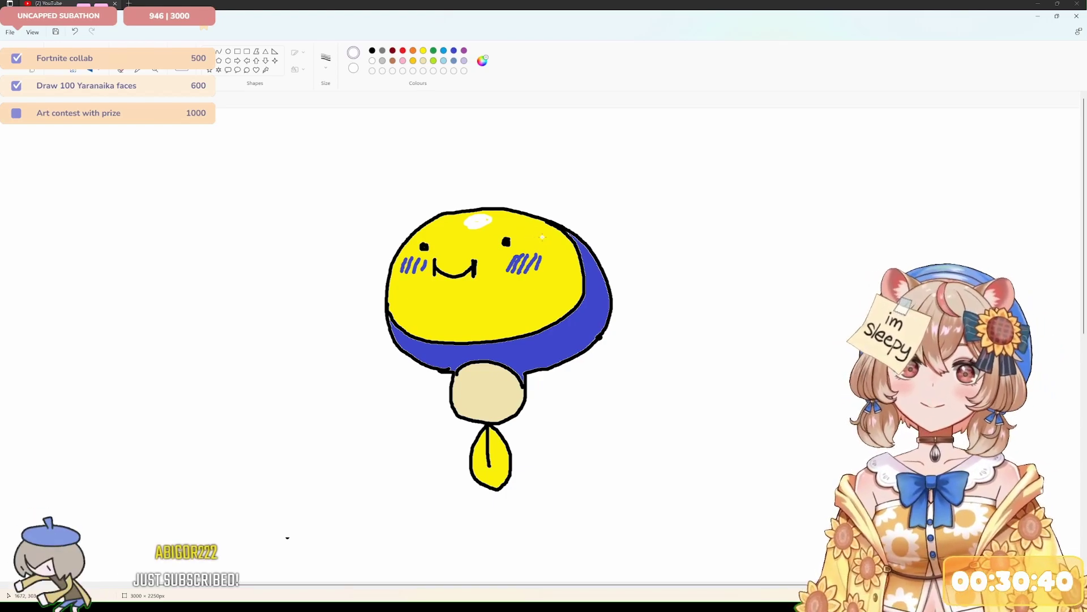
left_click_drag(540, 234, 554, 240)
key("ctrl+z")
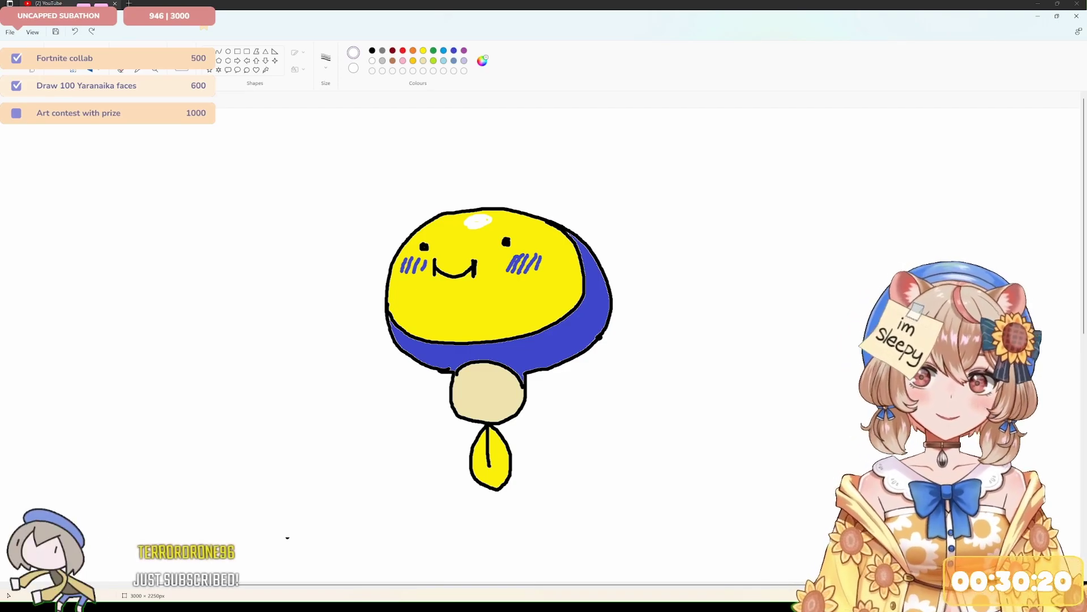
- Scroll the canvas right to make room beside the finished drawing
scroll(499, 348, "right", 1)
scroll(476, 348, "right", 1)
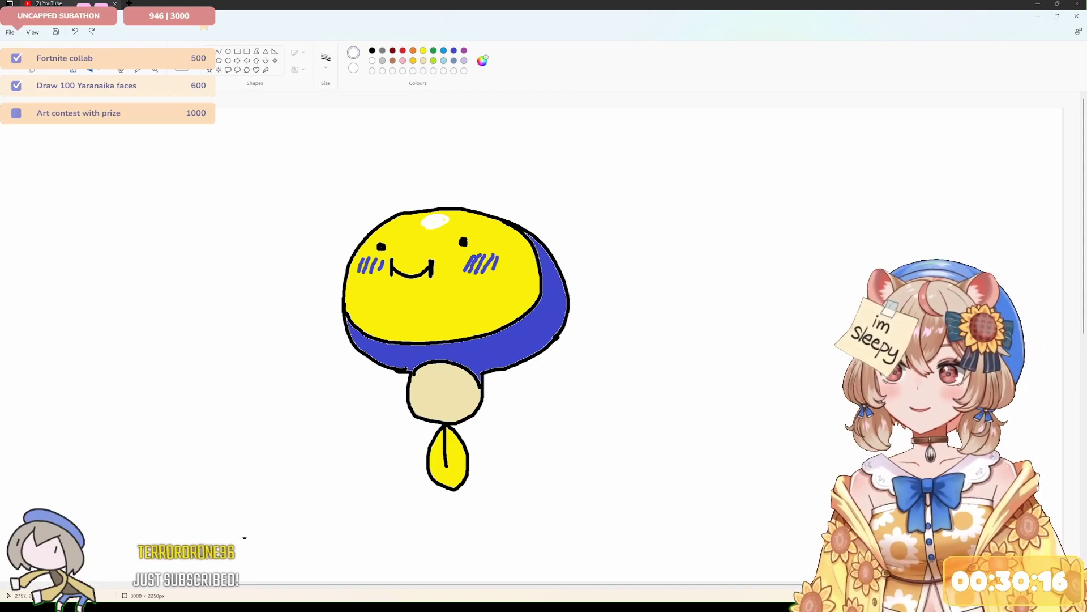